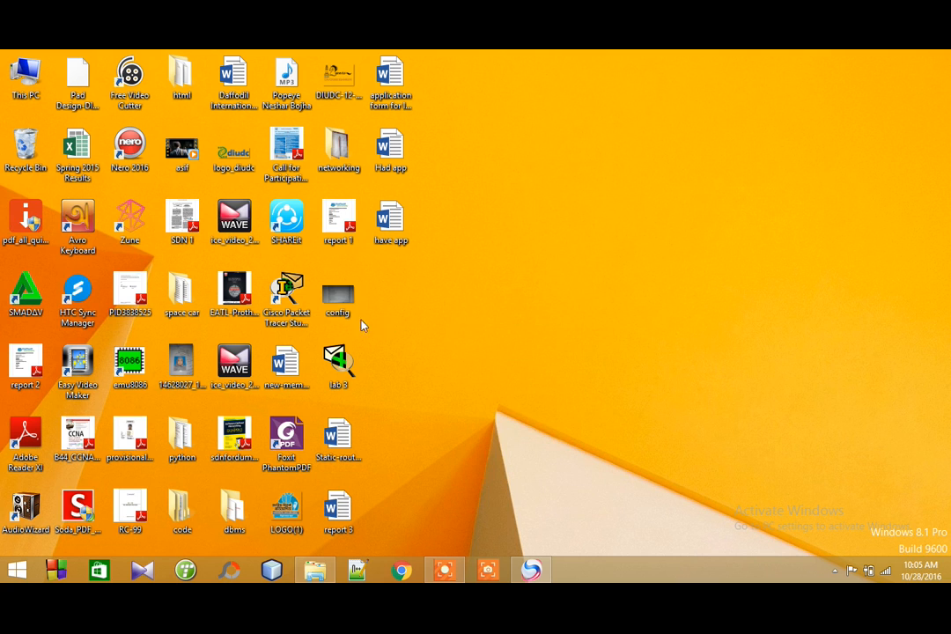
Launch Cisco Packet Tracer Student maximized and place two generic PCs side by side in the lower part of the workspace
double_click(306, 314)
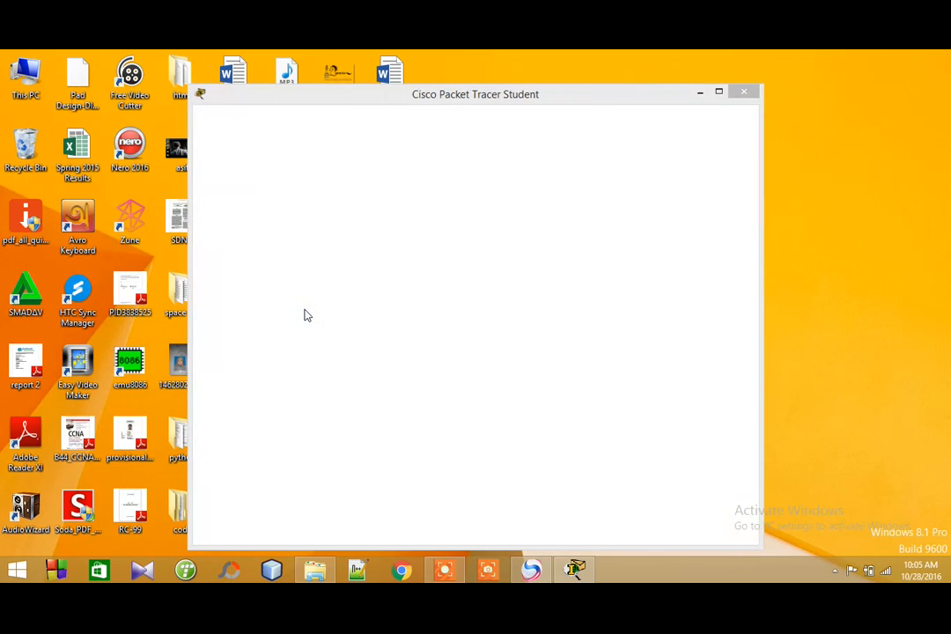
left_click(718, 91)
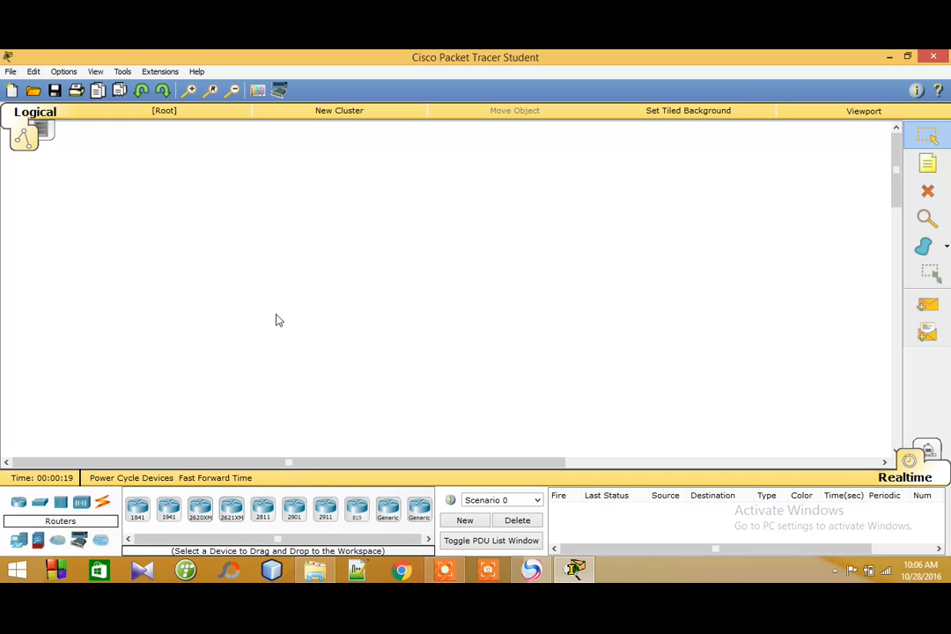
left_click(17, 540)
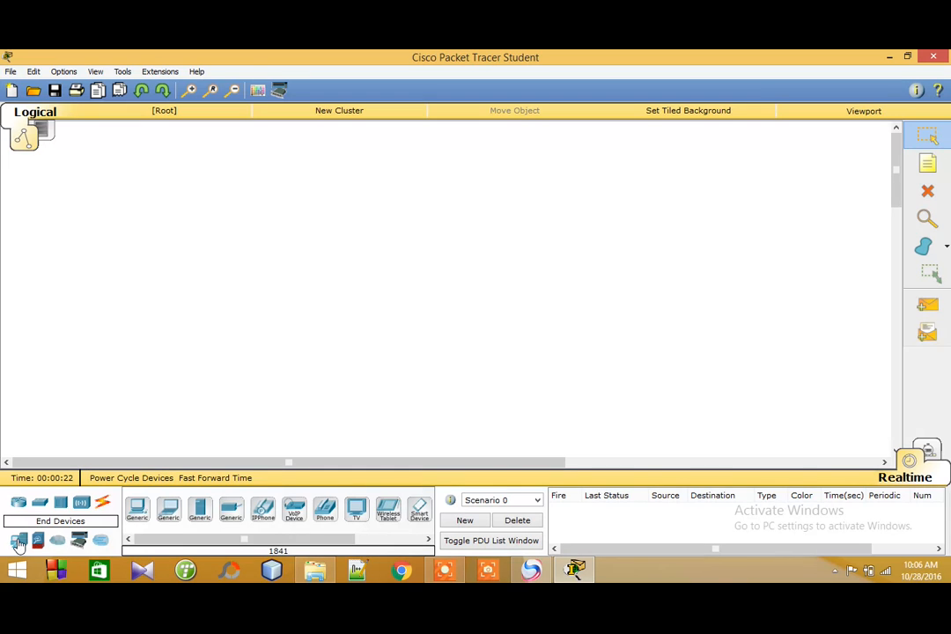
left_click(138, 509)
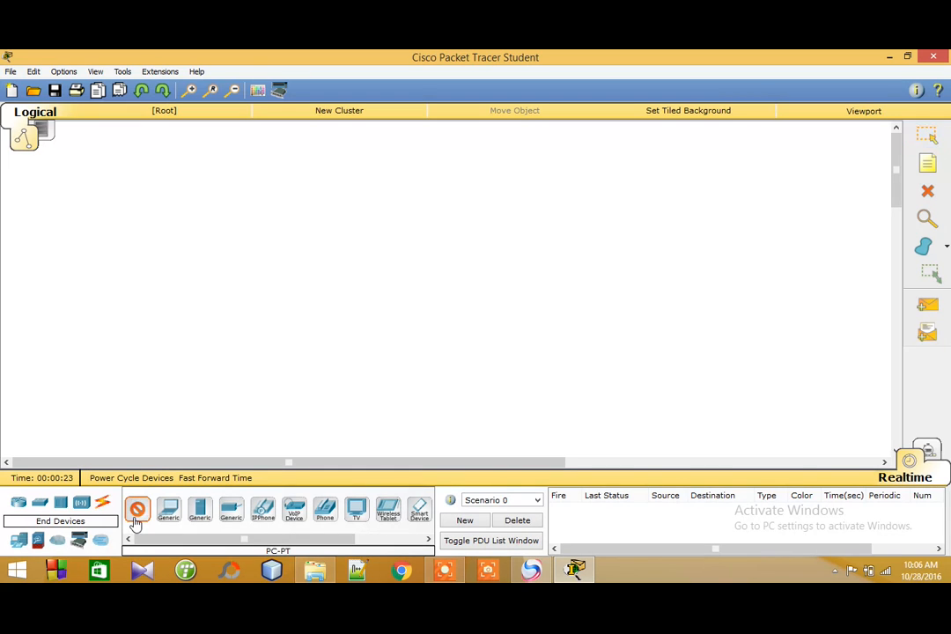
left_click(268, 369)
left_click(137, 511)
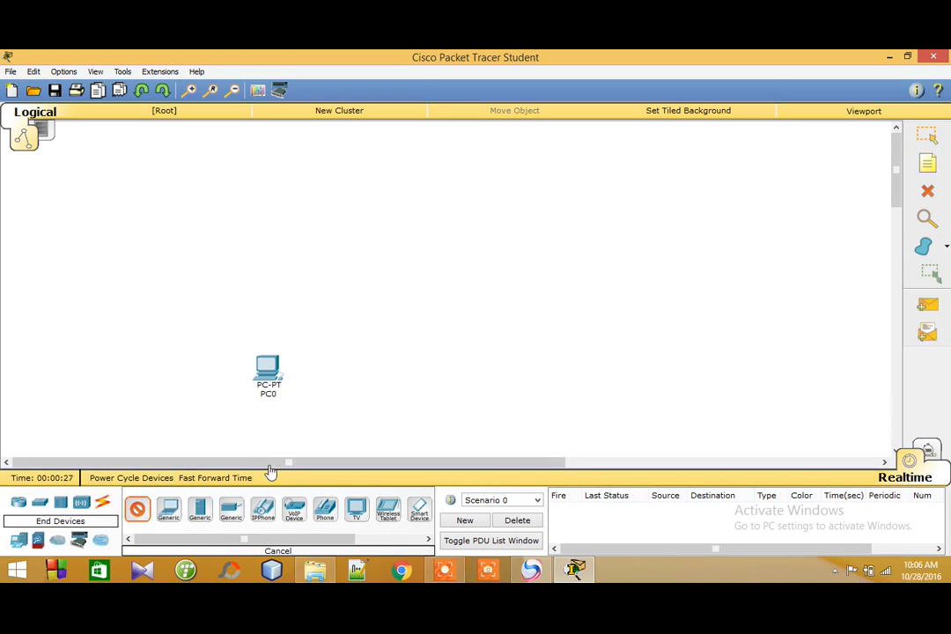
left_click(520, 362)
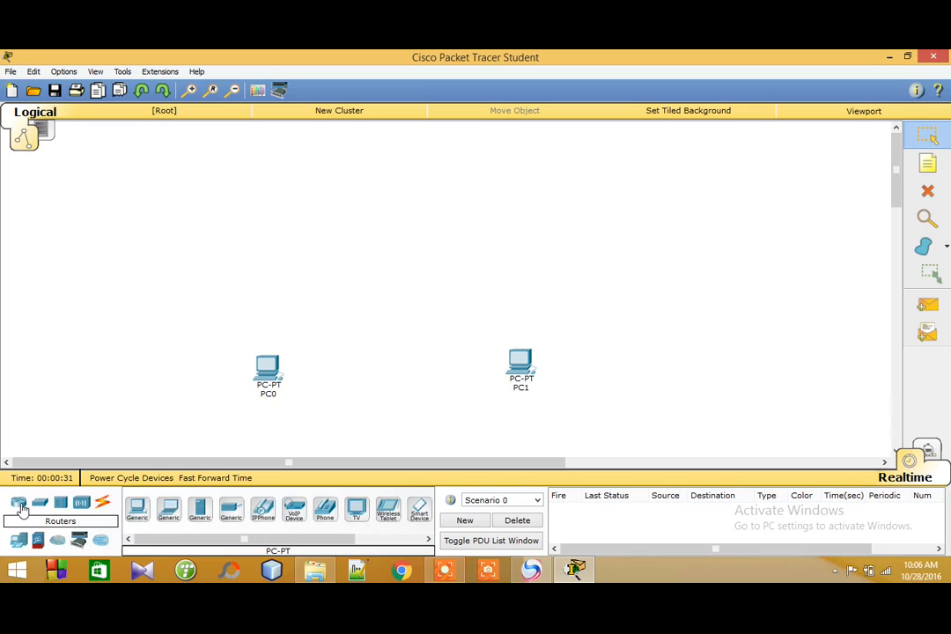
Place two 1841 routers in the workspace, one above each PC
left_click(19, 506)
left_click(138, 511)
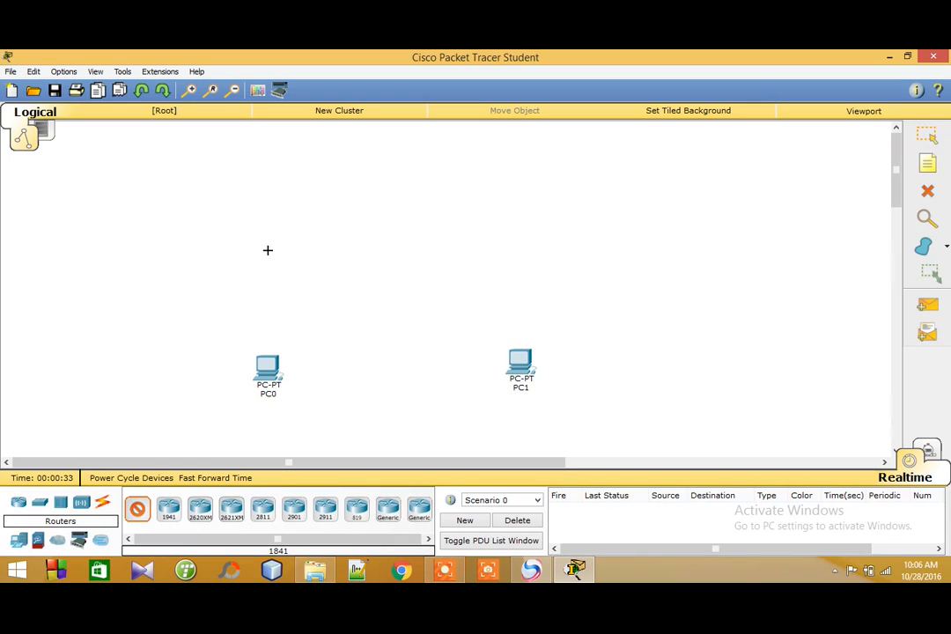
left_click(265, 238)
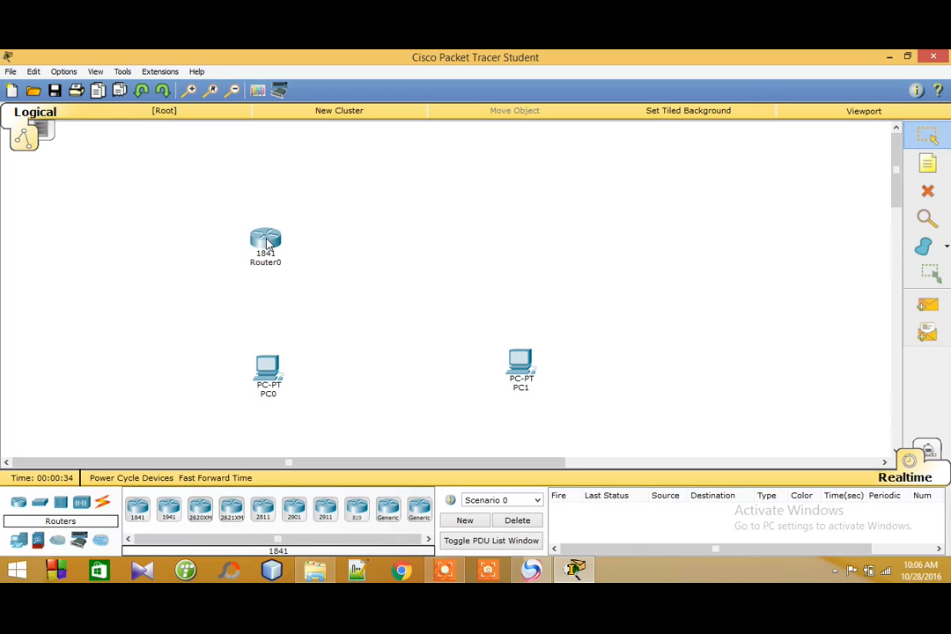
left_click(138, 509)
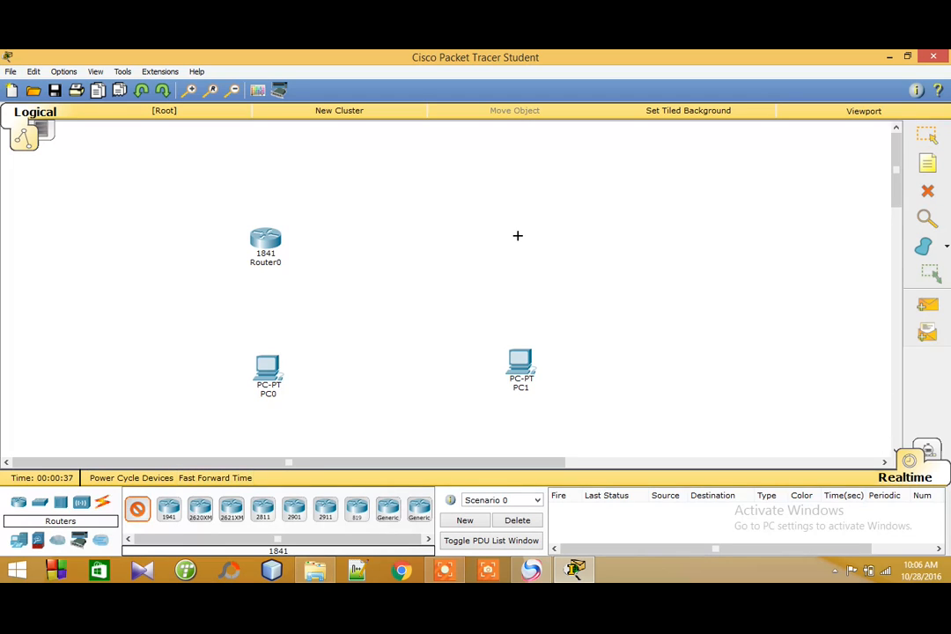
left_click(518, 235)
Cable PC0 to Router0 and PC1 to Router1 using the automatically chosen connection type
left_click(102, 501)
left_click(137, 511)
left_click(268, 363)
left_click(269, 246)
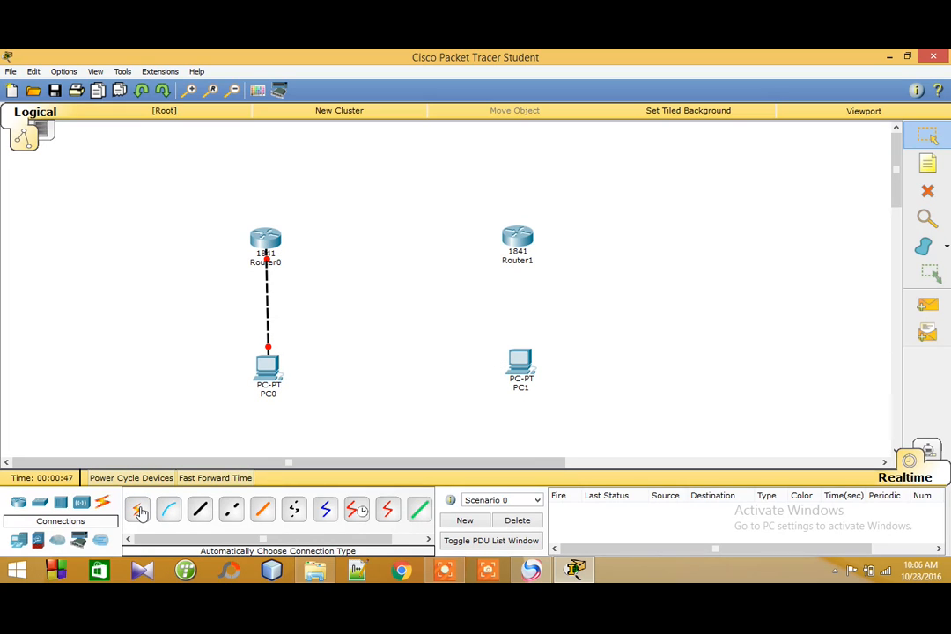
left_click(138, 511)
left_click(521, 361)
left_click(520, 238)
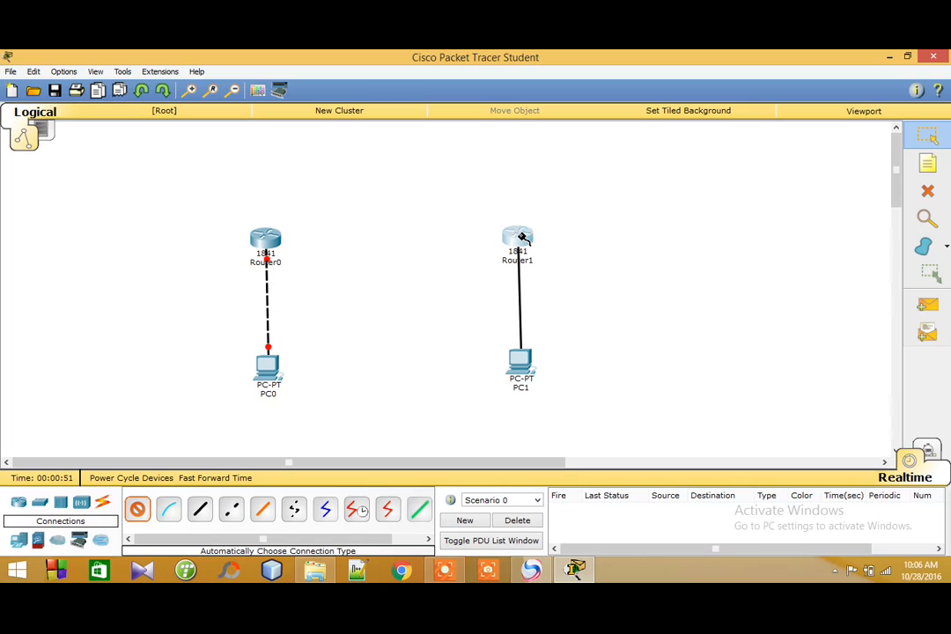
Cable Router1 to Router0 with the automatic connection type and shift Router0 slightly to line up above PC0
left_click(139, 510)
left_click(514, 235)
left_click(265, 238)
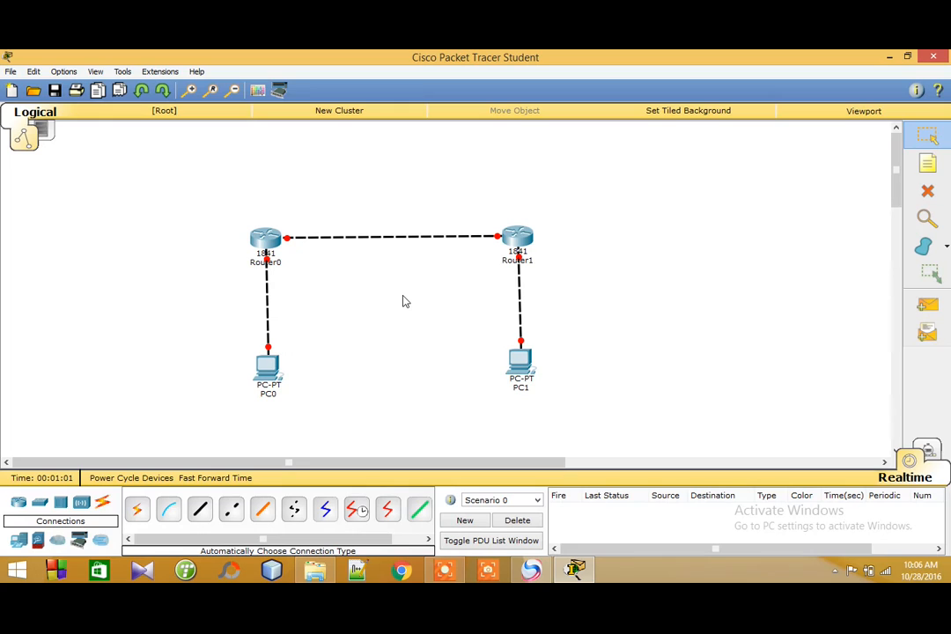
left_click_drag(265, 252, 268, 252)
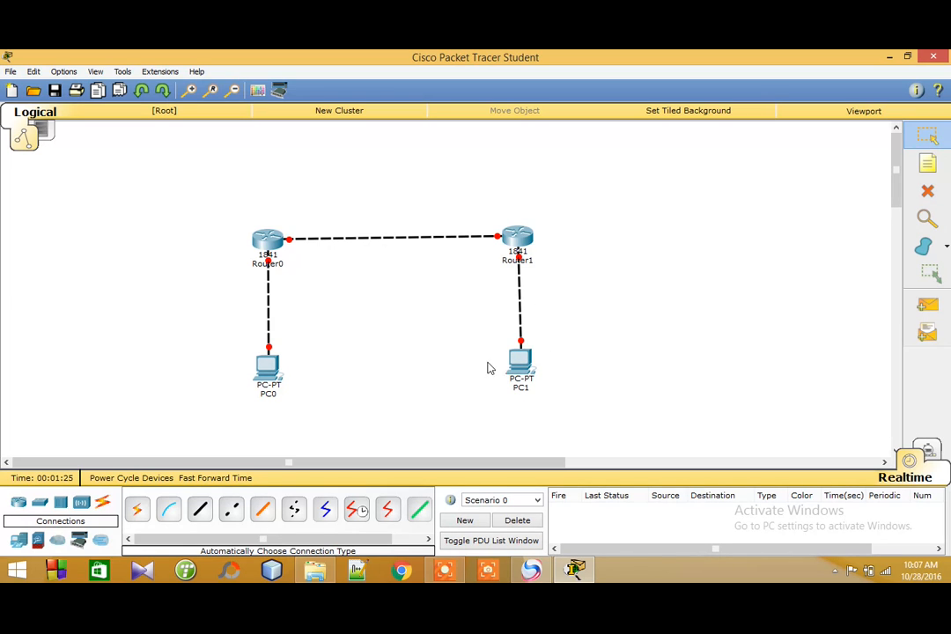
Give PC0 the static IP address 192.168.1.1 with subnet mask 255.255.255.0 and minimize its configuration window
left_click(276, 372)
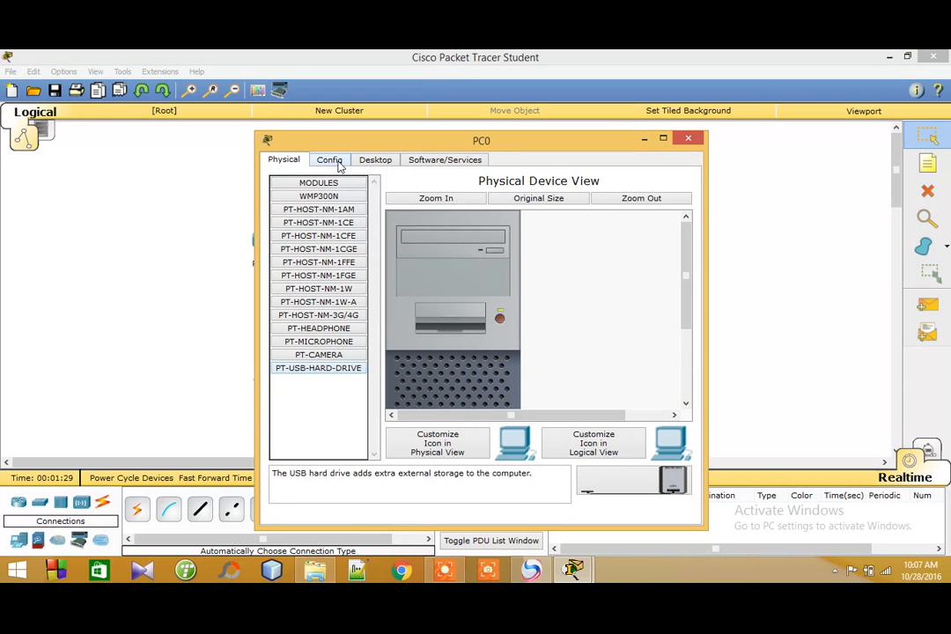
left_click(374, 160)
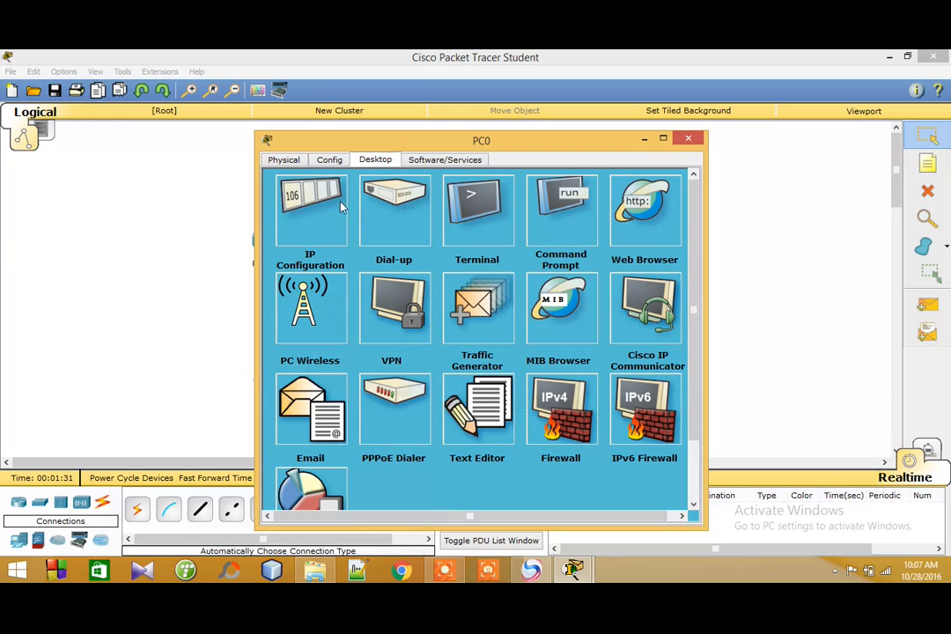
left_click(320, 234)
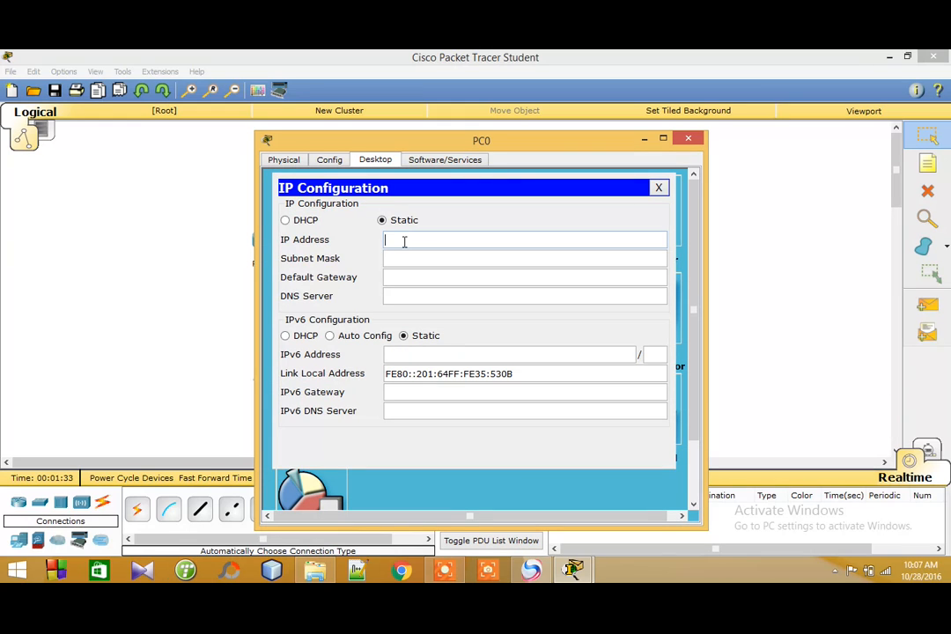
type("192.168.1.1")
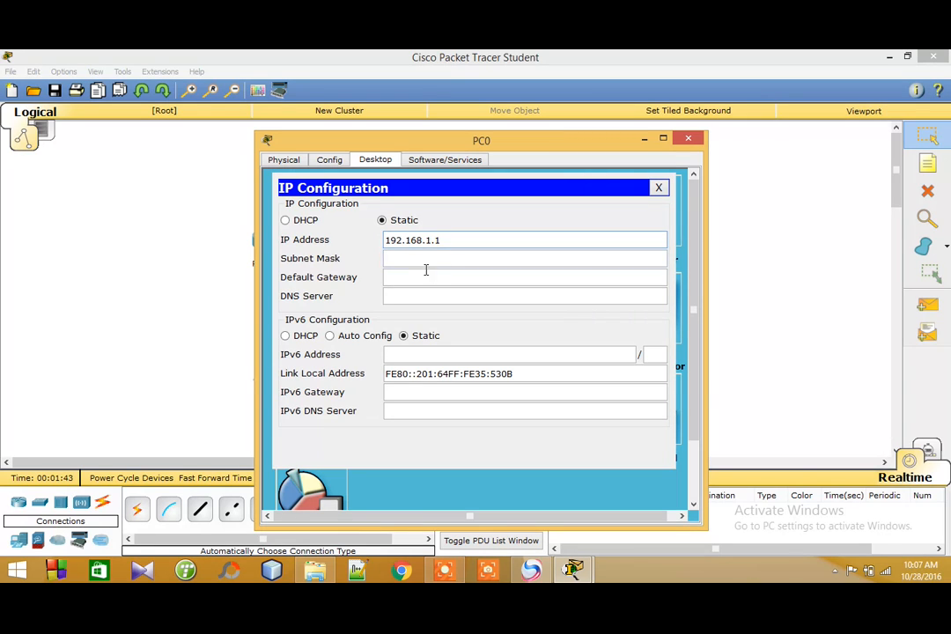
left_click(427, 260)
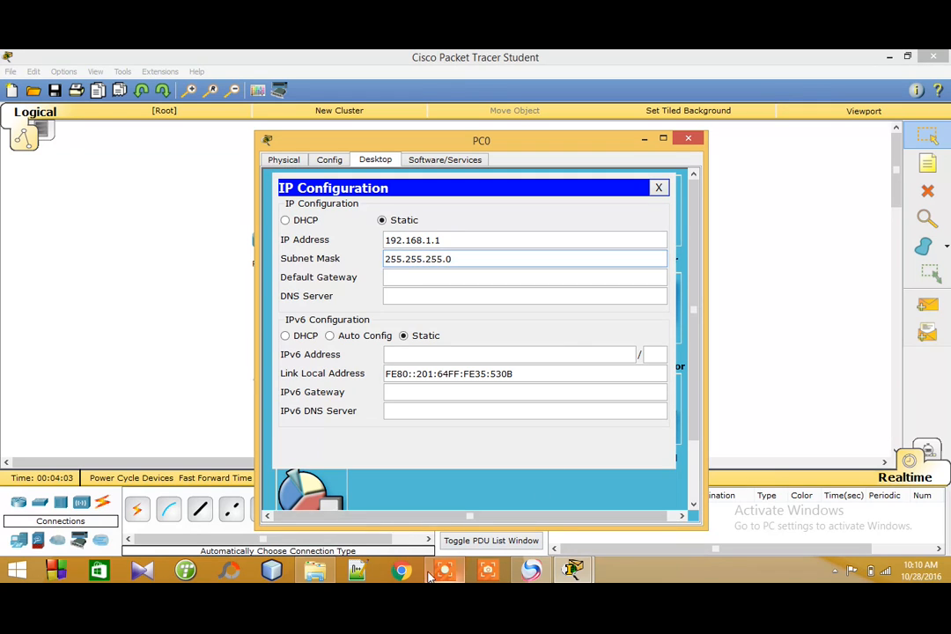
mouse_move(445, 573)
mouse_move(433, 143)
left_mouse_down()
mouse_move(712, 136)
mouse_move(422, 161)
left_mouse_up()
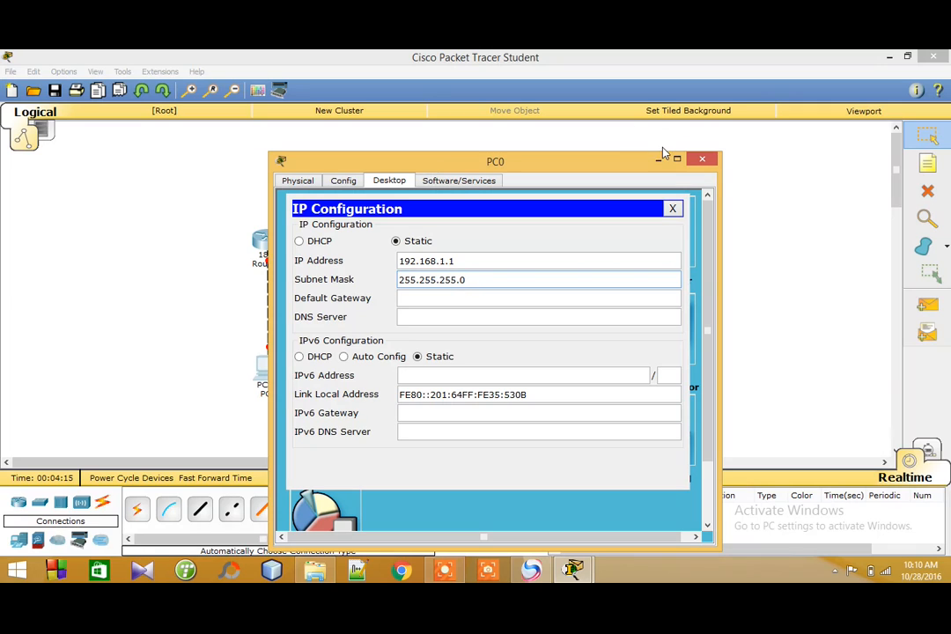
left_click(659, 159)
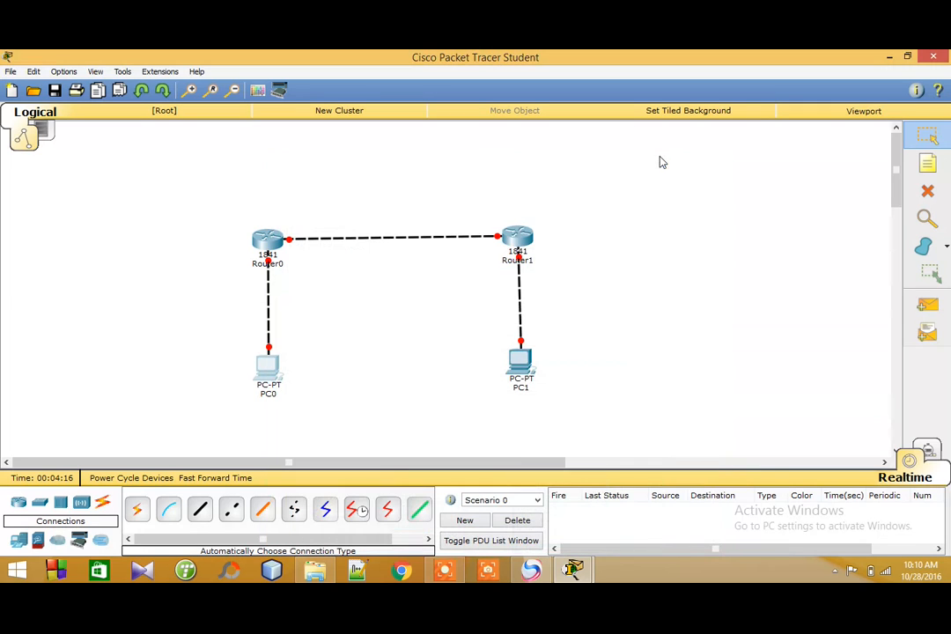
Add workspace notes reading 192.168.1.1 below PC0 and 192.168.1.2 below Router0
left_click(926, 161)
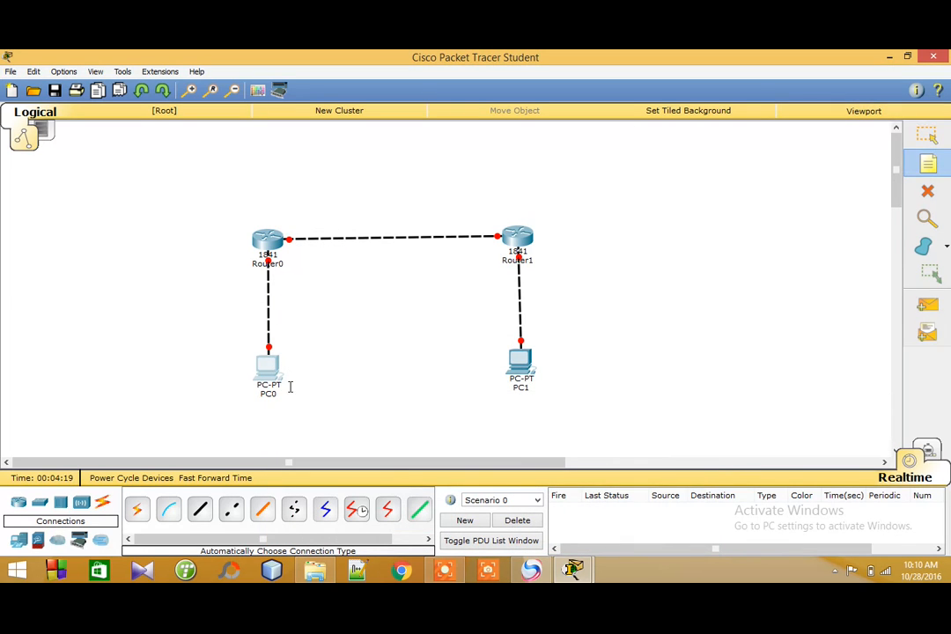
left_click(236, 408)
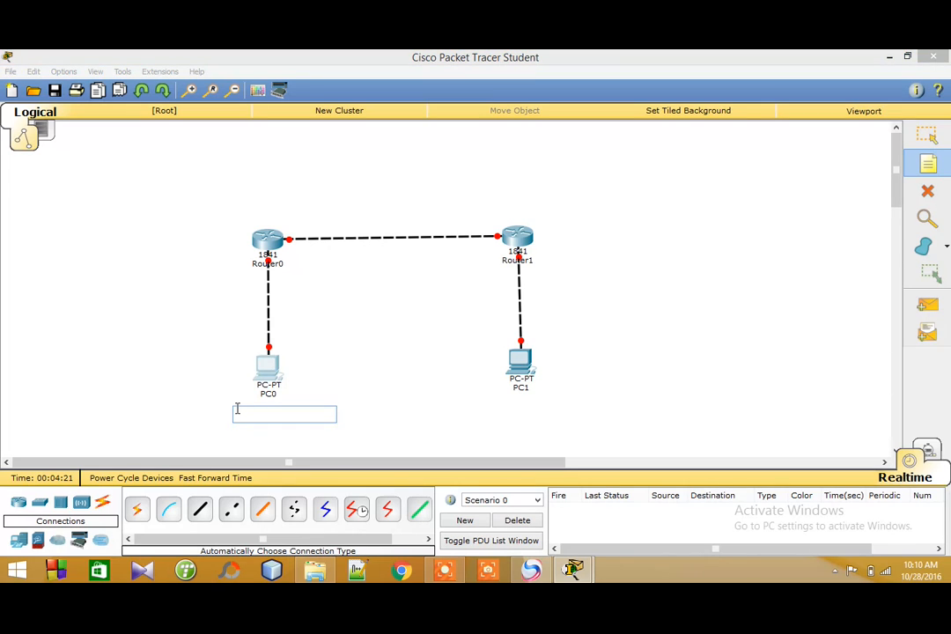
type("192.168")
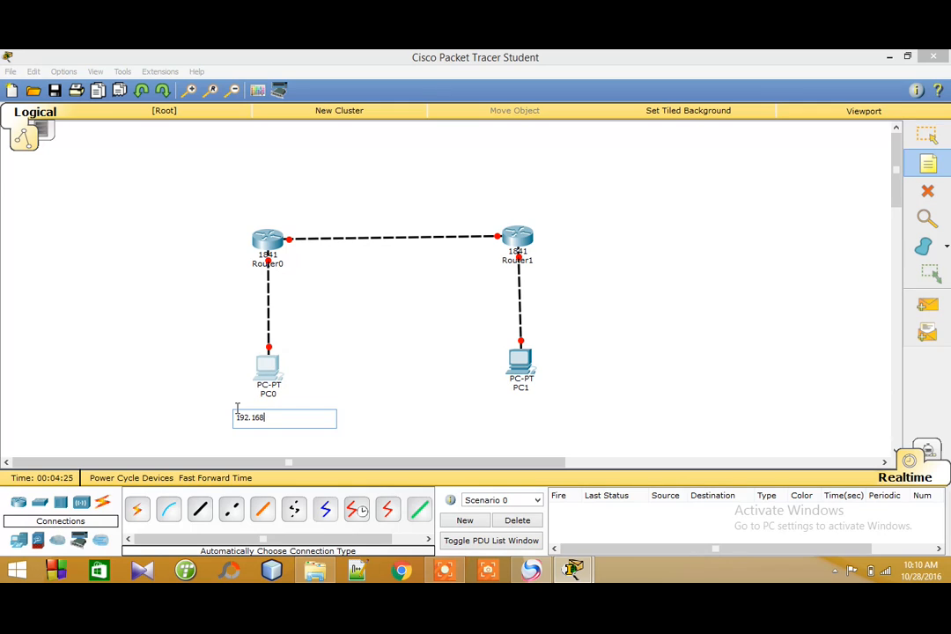
type(".1.1")
left_click(224, 272)
type("192.168")
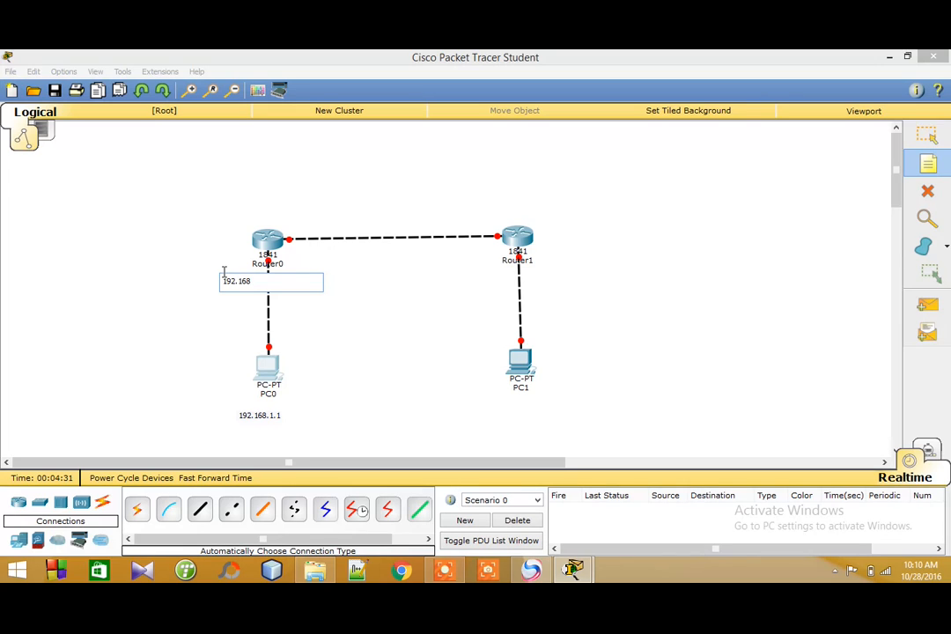
type(".1.2")
Label the router-to-router link with notes 192.168.2.1 at Router0's end and 192.168.2.2 at Router1's end
left_click(287, 226)
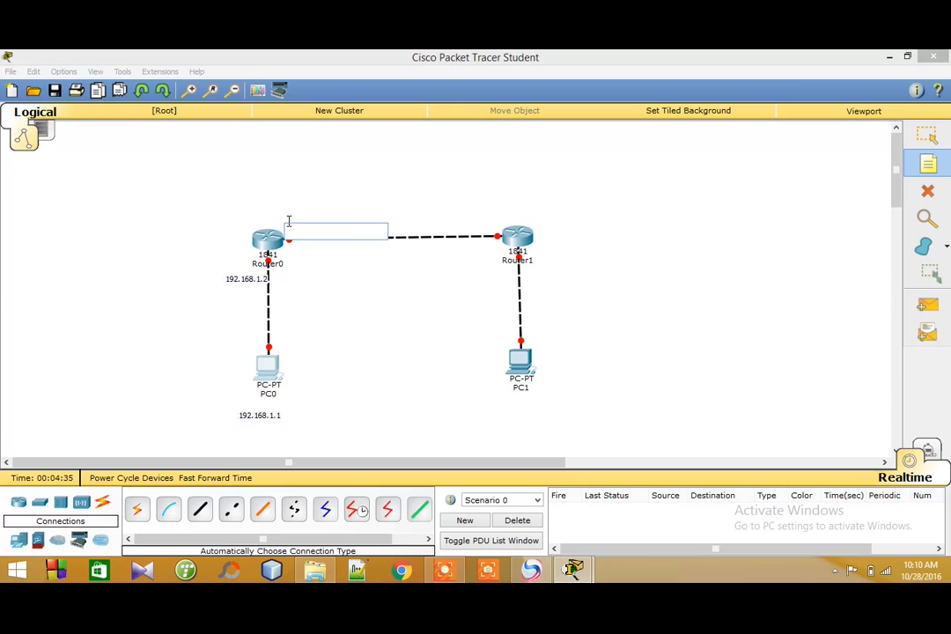
left_click(288, 216)
type("192.168")
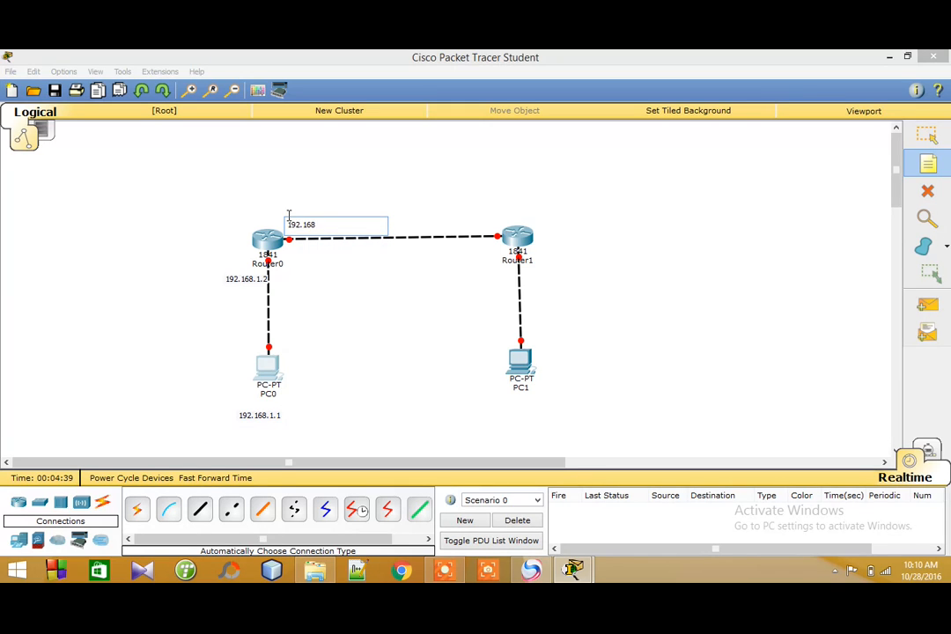
type(".2.1")
left_click(466, 223)
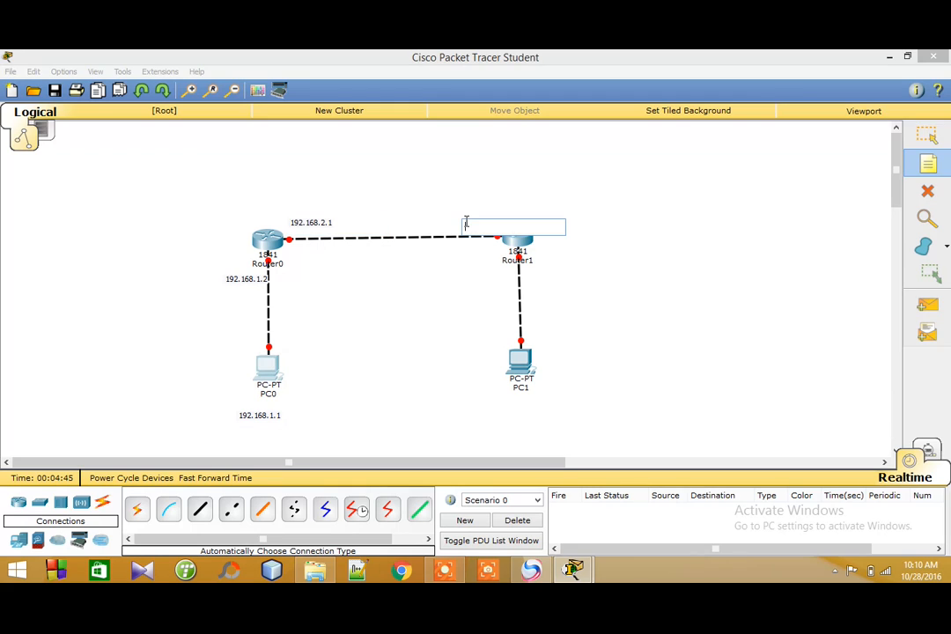
type("1")
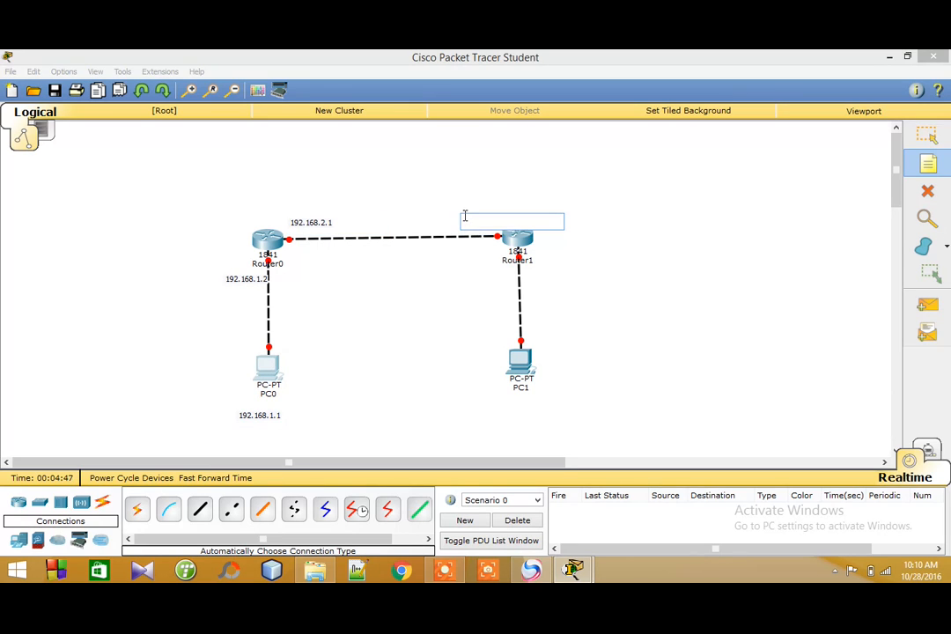
type("92.168.2.2")
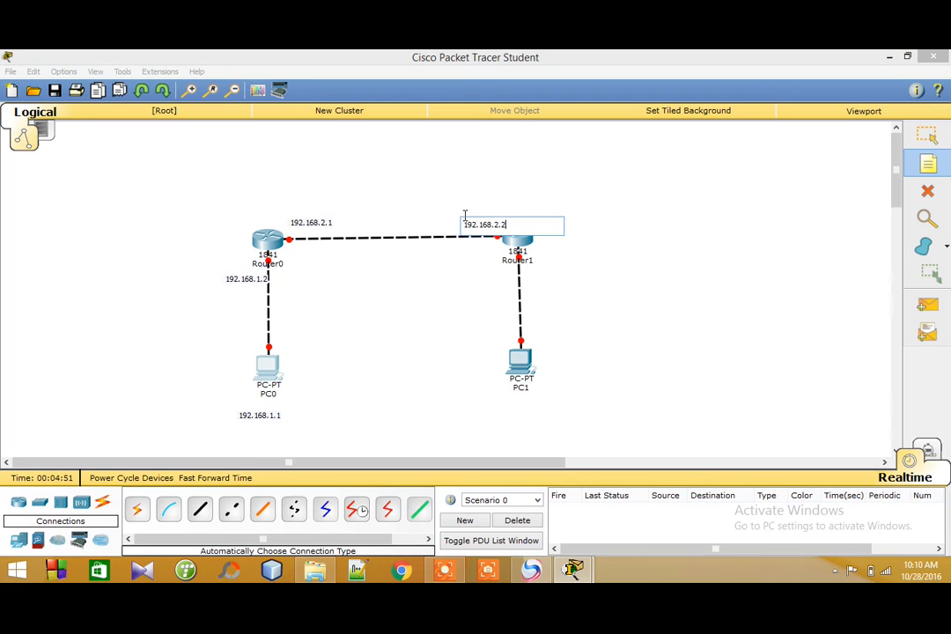
Add notes reading 192.168.3.1 beside PC1 and 192.168.3.2 beside Router1's link to PC1
left_click(543, 388)
type("19")
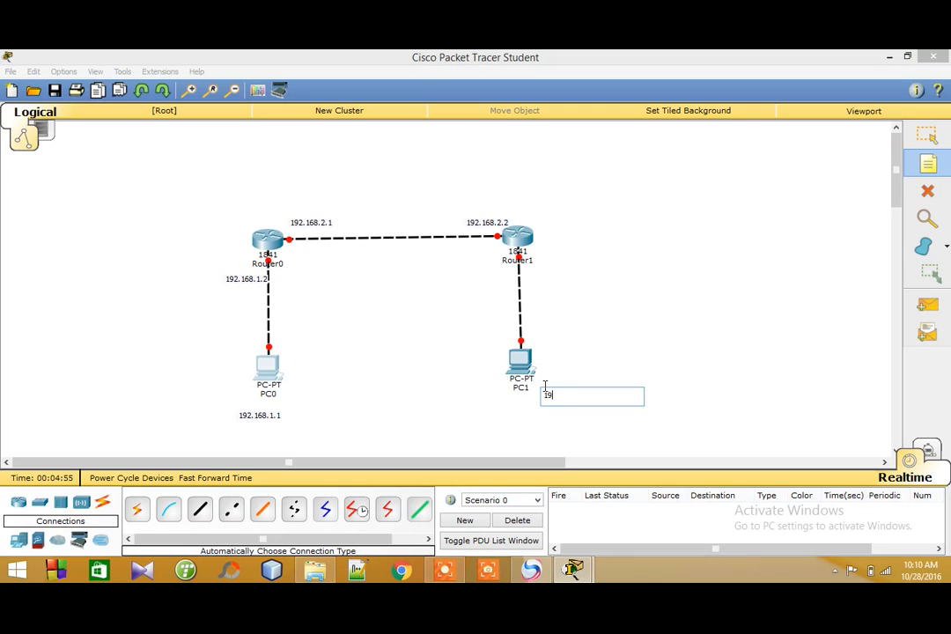
type("2.168.3.1")
left_click(539, 261)
type("192")
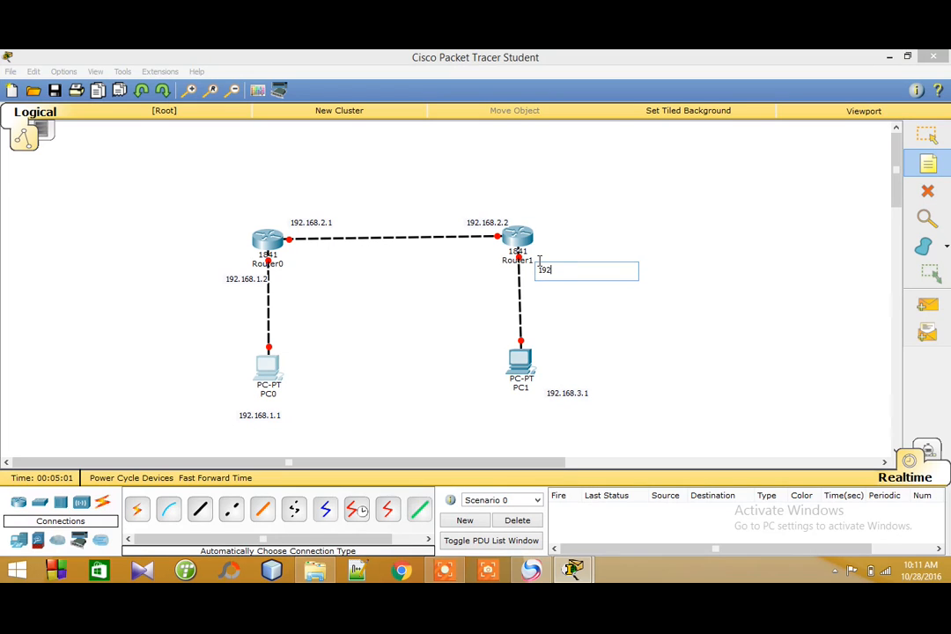
type(".168.3.2")
Set PC0's default gateway to 192.168.1.2 and close its configuration window
mouse_move(573, 570)
mouse_move(570, 573)
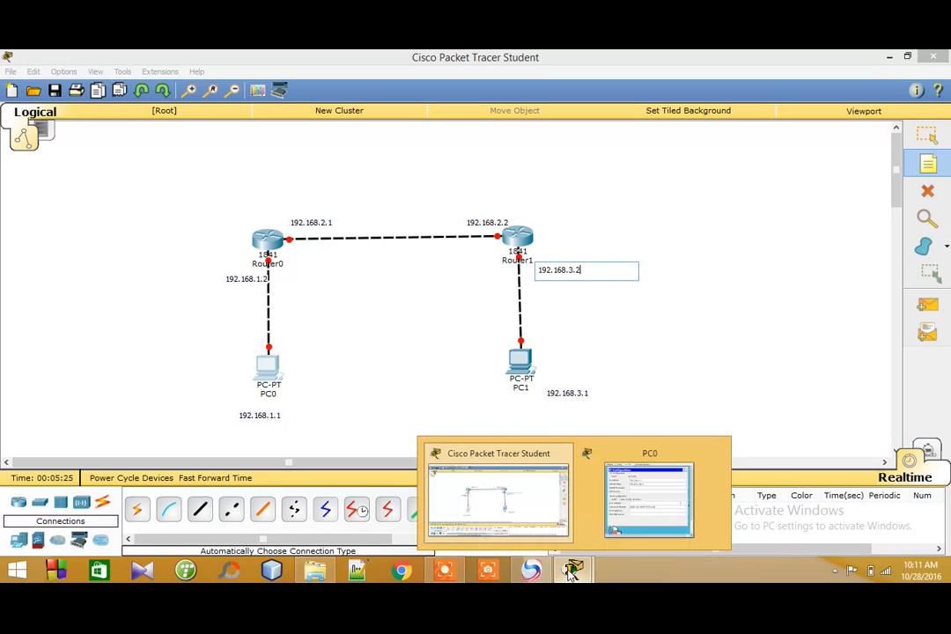
left_click(632, 500)
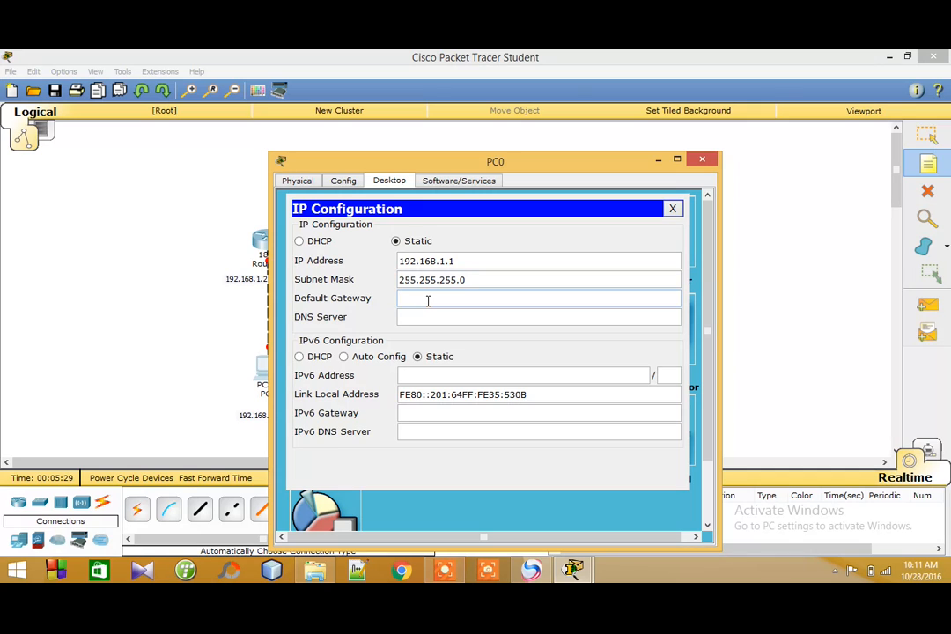
type("192.168.1.2")
left_click(702, 158)
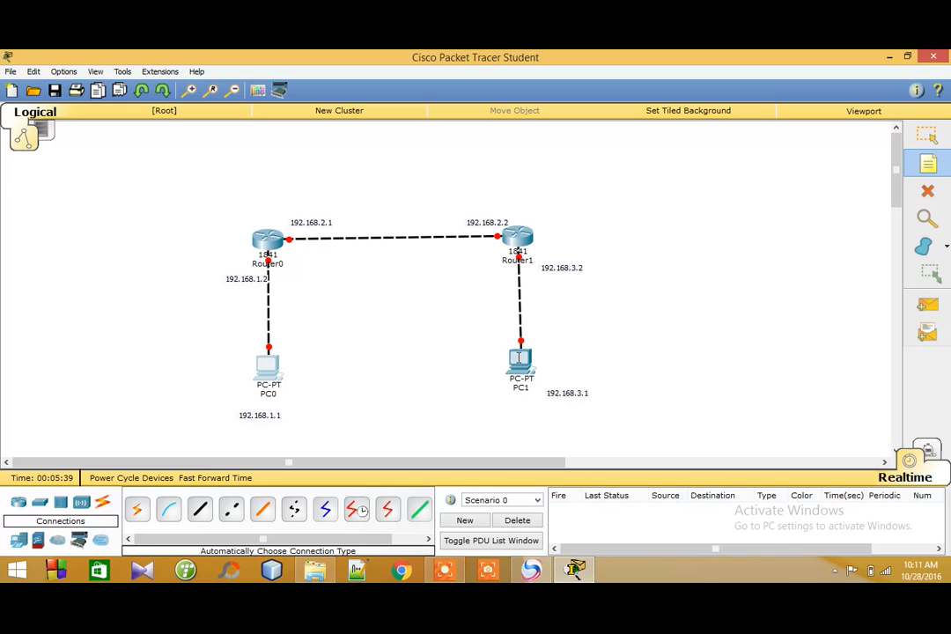
mouse_move(520, 357)
key("ctrl+r")
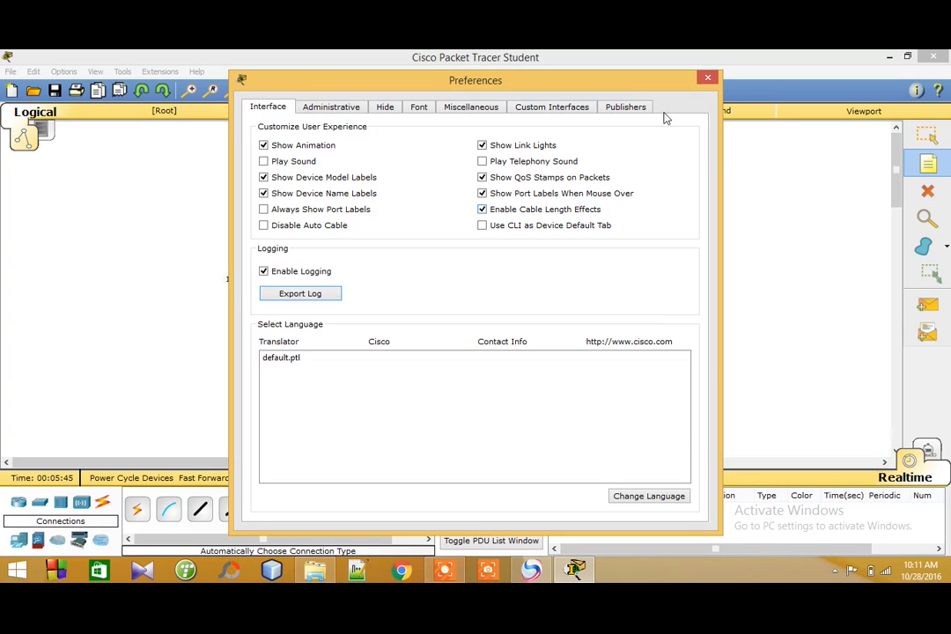
left_click(708, 79)
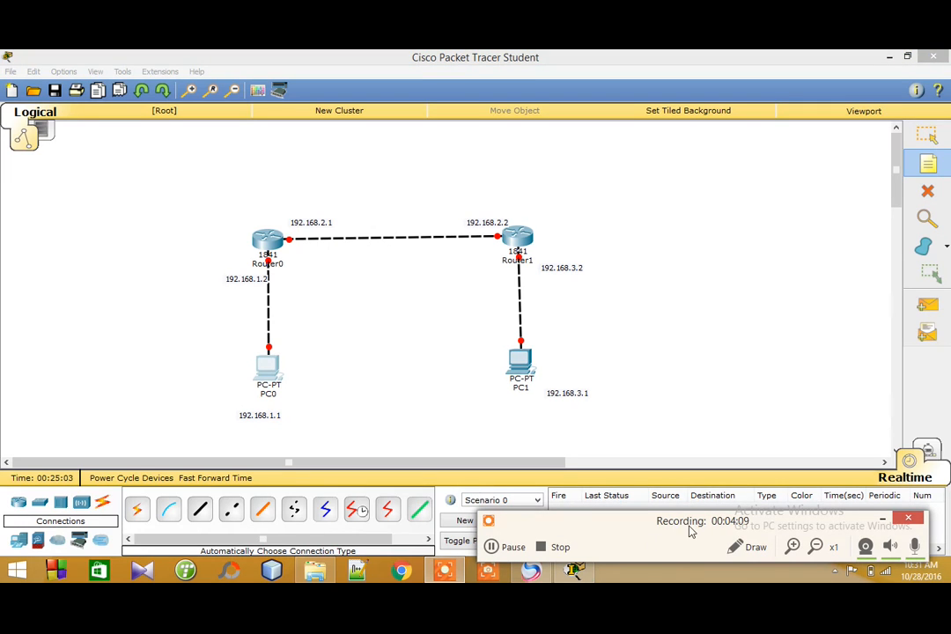
left_click_drag(689, 530, 757, 559)
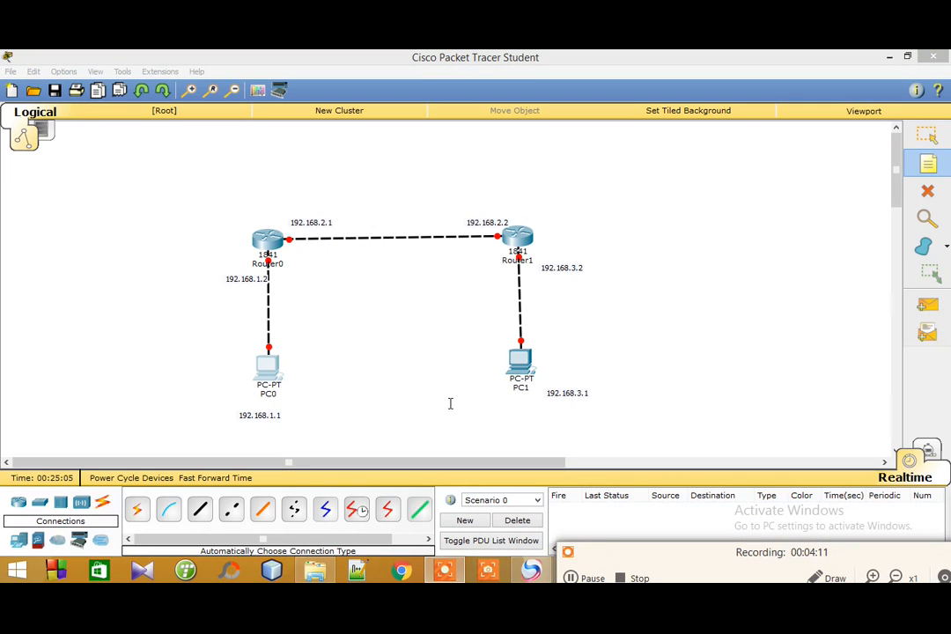
left_click(522, 361)
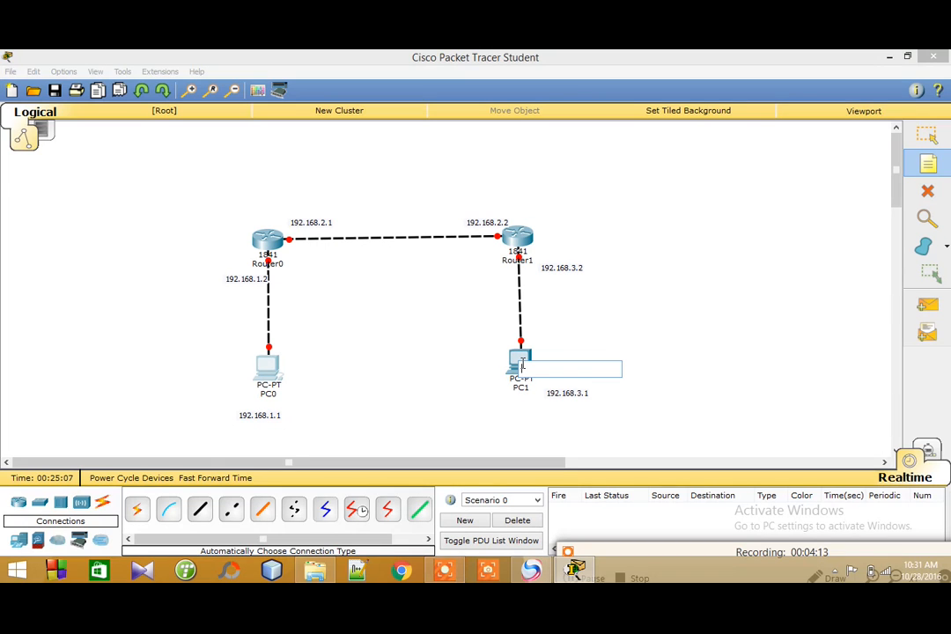
Give PC1 the static IP address 192.168.3.1 with subnet mask 255.255.255.0
left_click(927, 134)
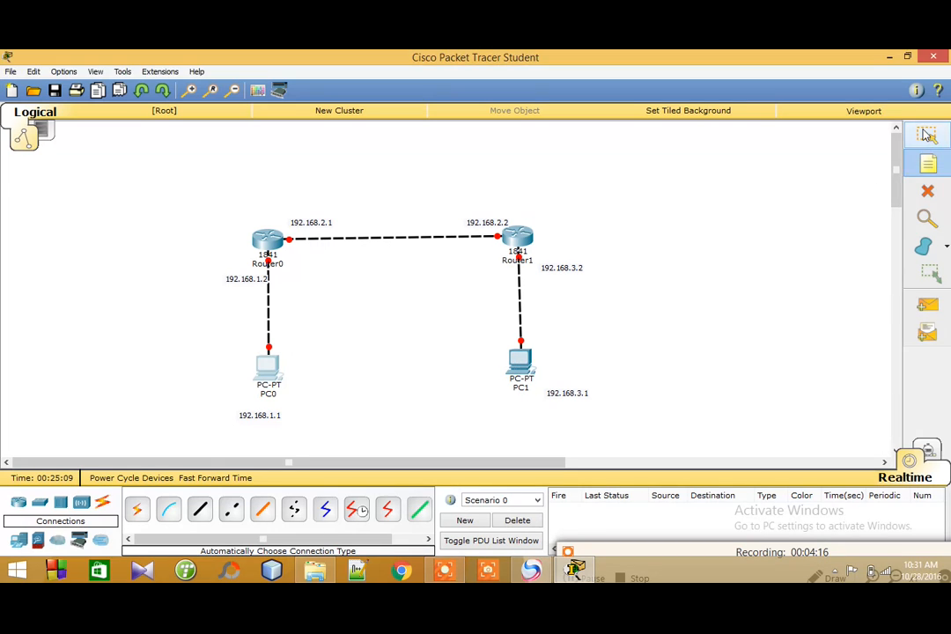
left_click(522, 366)
left_click(374, 159)
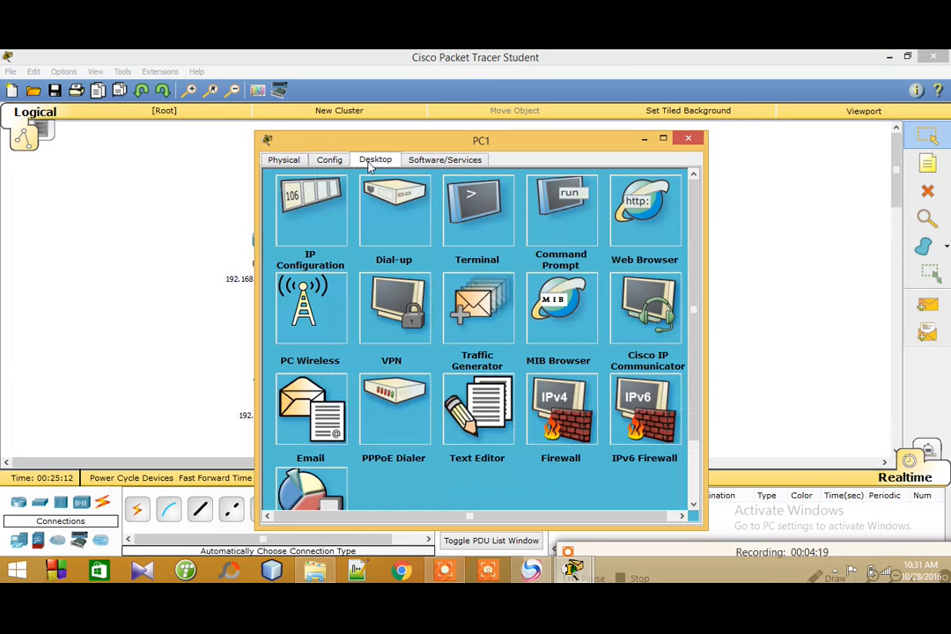
left_click(310, 252)
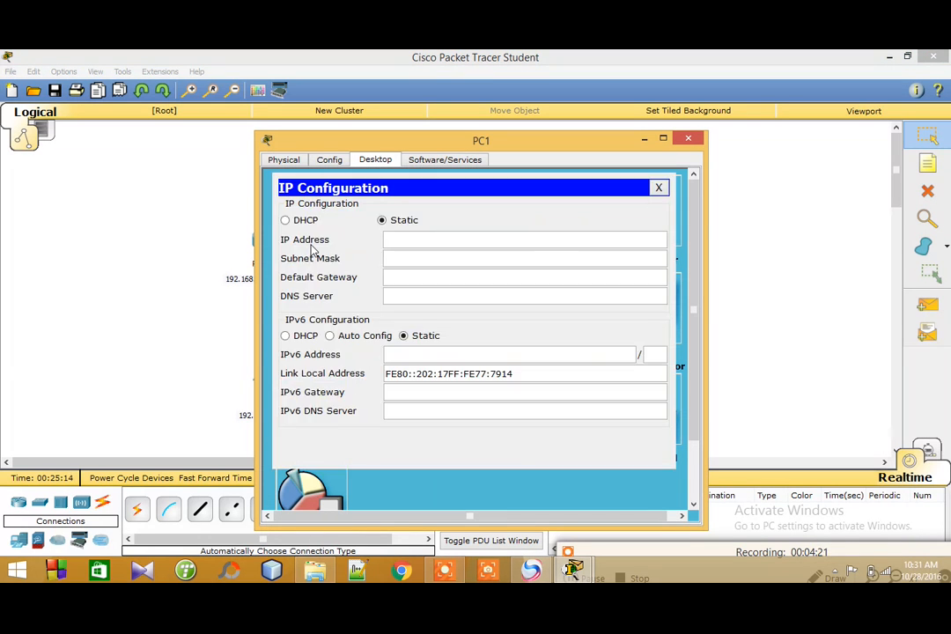
left_click(425, 243)
type("192.168.")
left_click_drag(492, 149, 754, 233)
type(".3.1")
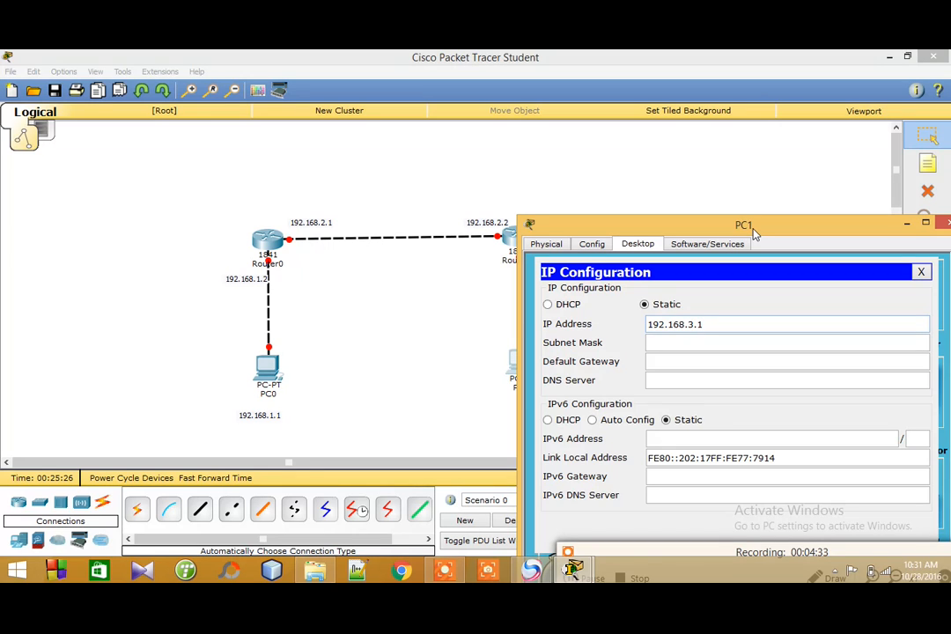
left_click(661, 342)
left_click(685, 353)
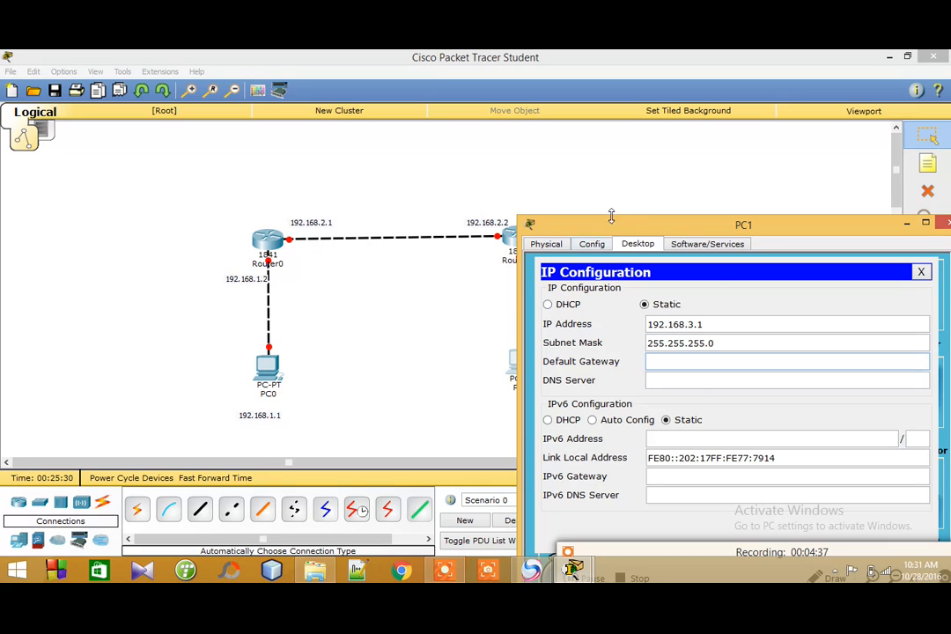
Set PC1's default gateway to 192.168.3.2 and close its configuration window
left_click_drag(618, 225, 704, 232)
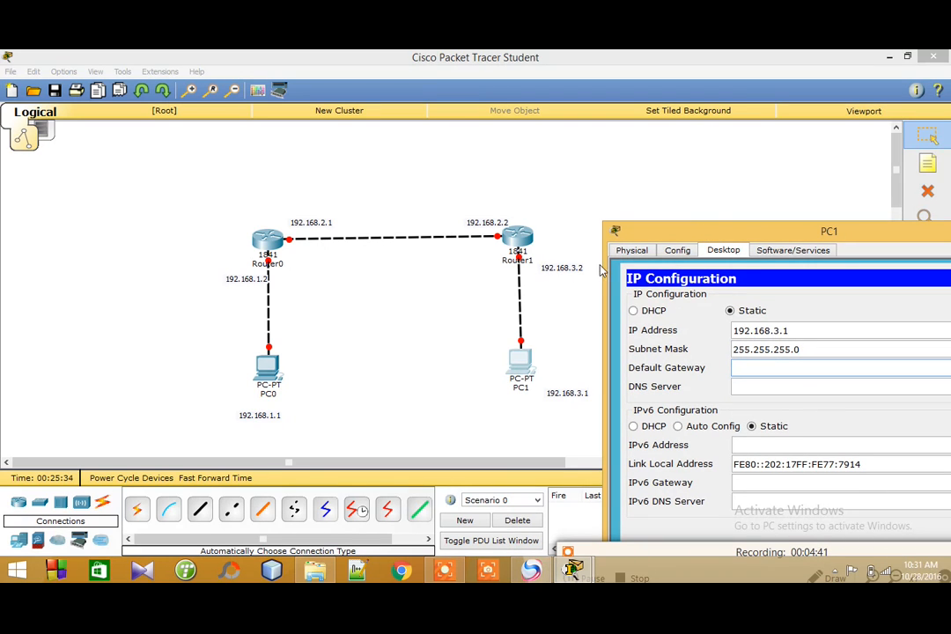
left_click_drag(671, 243, 636, 204)
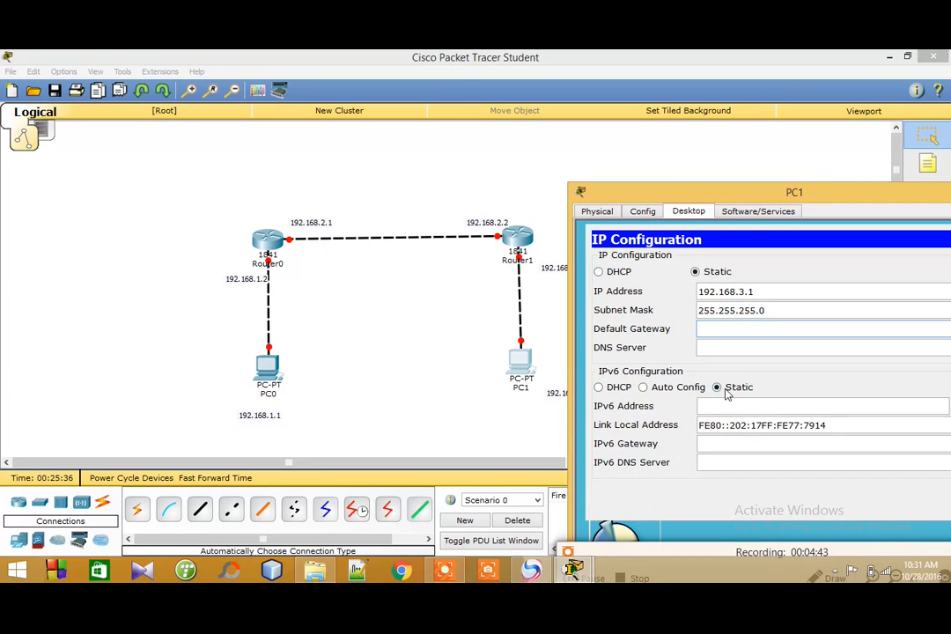
type("192.168.3.2")
left_click_drag(870, 201, 773, 199)
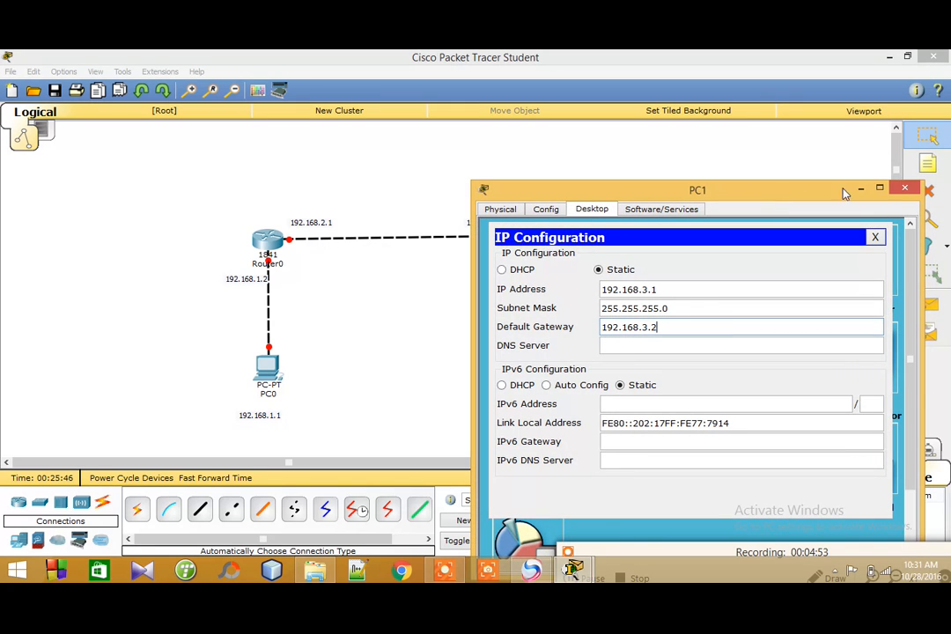
left_click(903, 187)
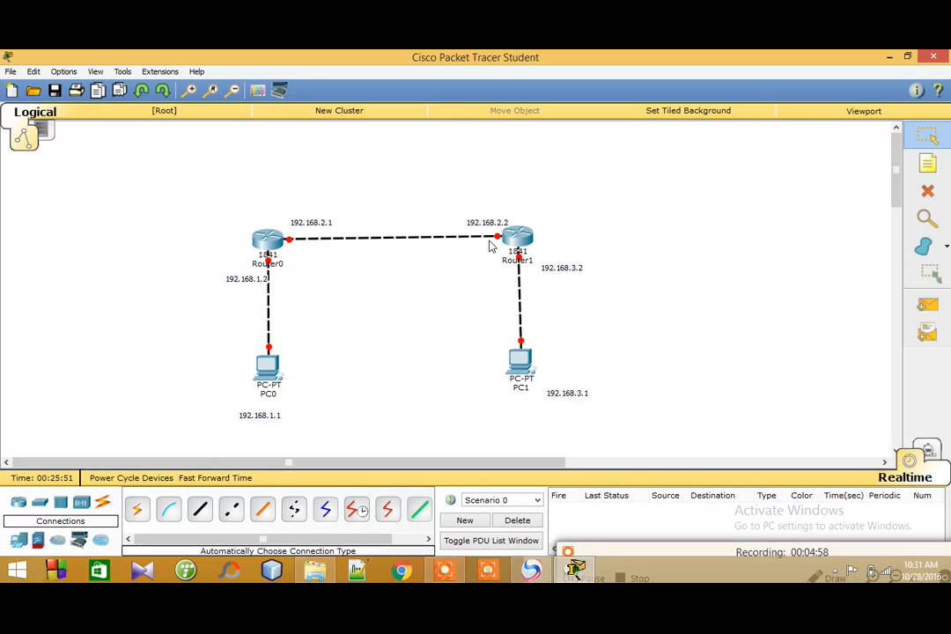
Open Router0's command line interface and answer NO to the initial configuration dialog to reach the Router> prompt
left_click(269, 245)
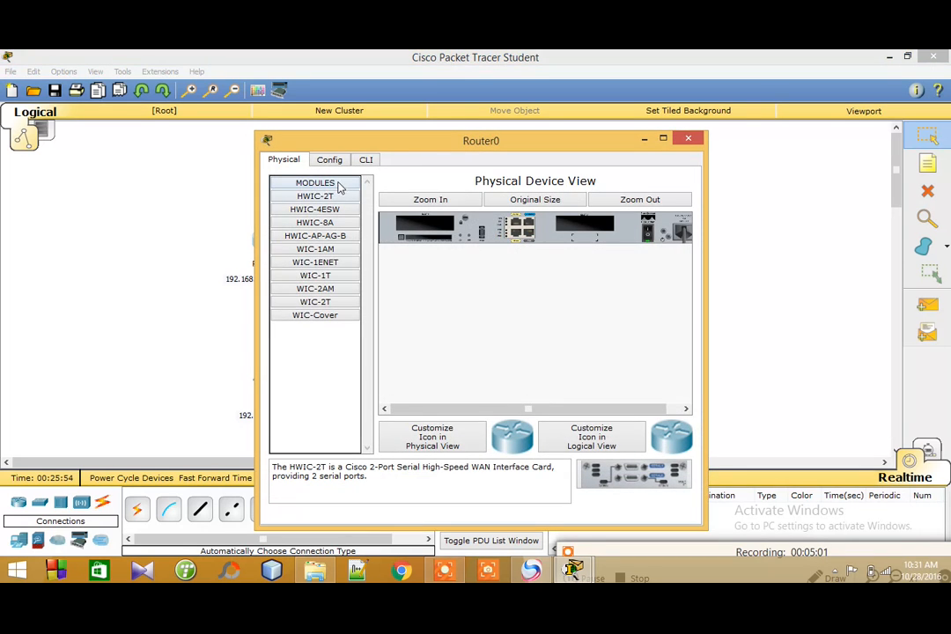
left_click(366, 160)
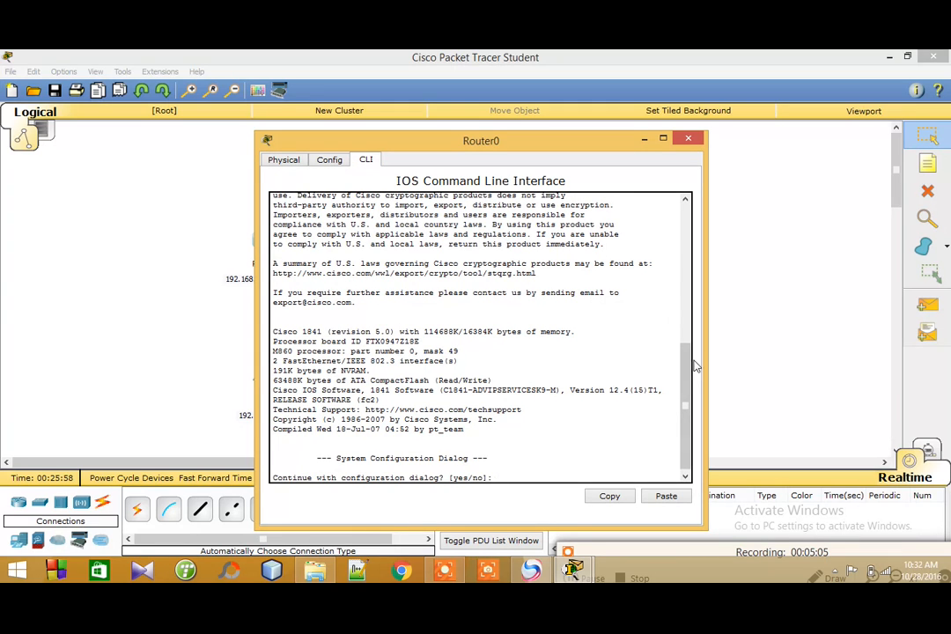
left_click_drag(686, 371, 678, 399)
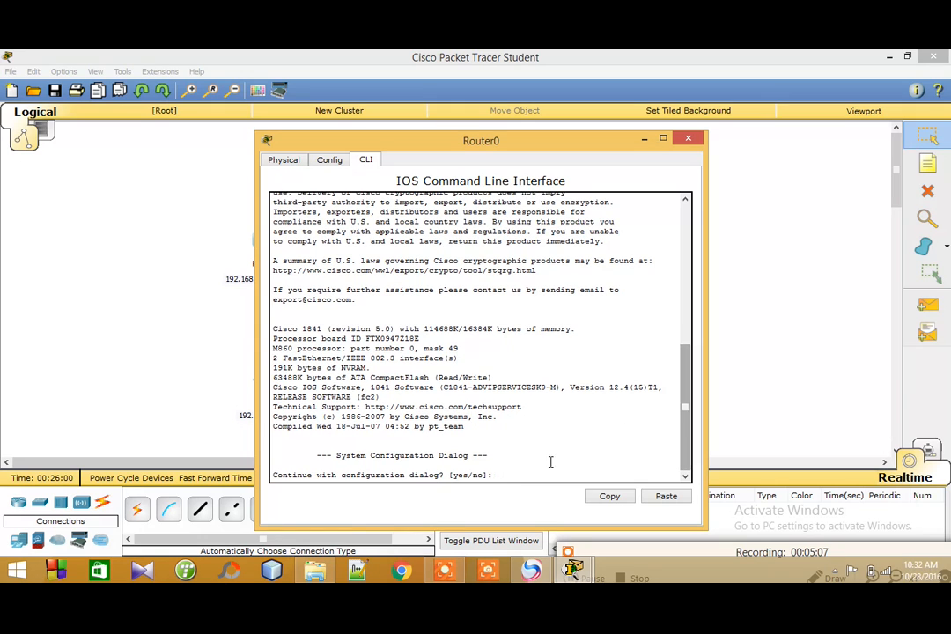
mouse_move(685, 424)
left_mouse_down()
mouse_move(684, 369)
mouse_move(685, 435)
left_mouse_up()
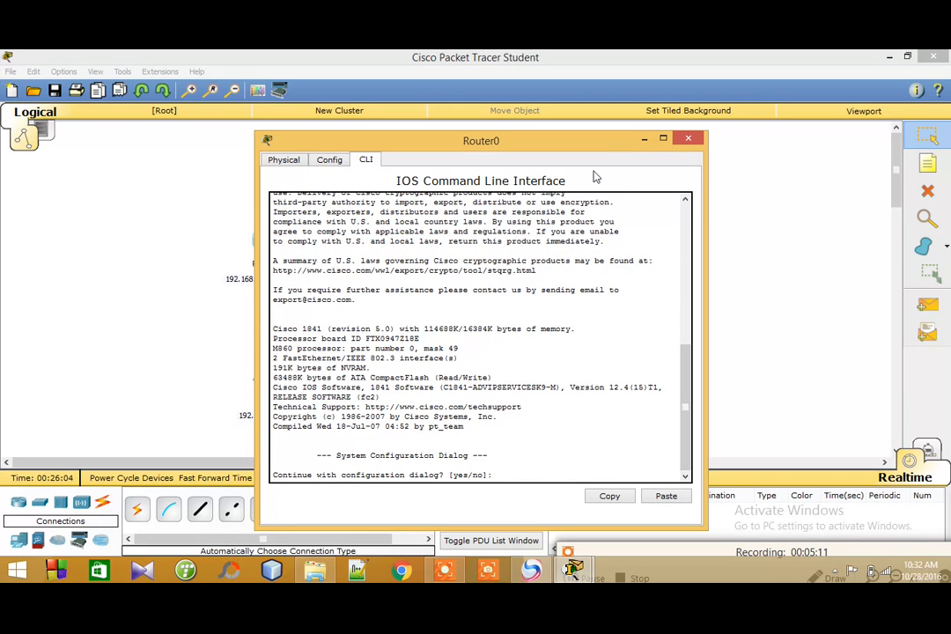
left_click_drag(561, 146, 628, 133)
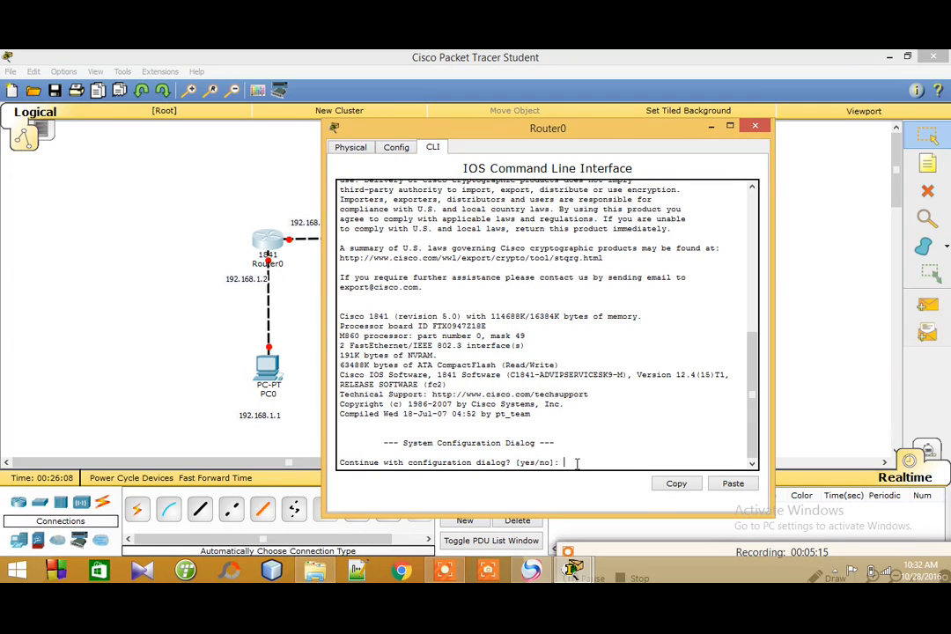
key("Return")
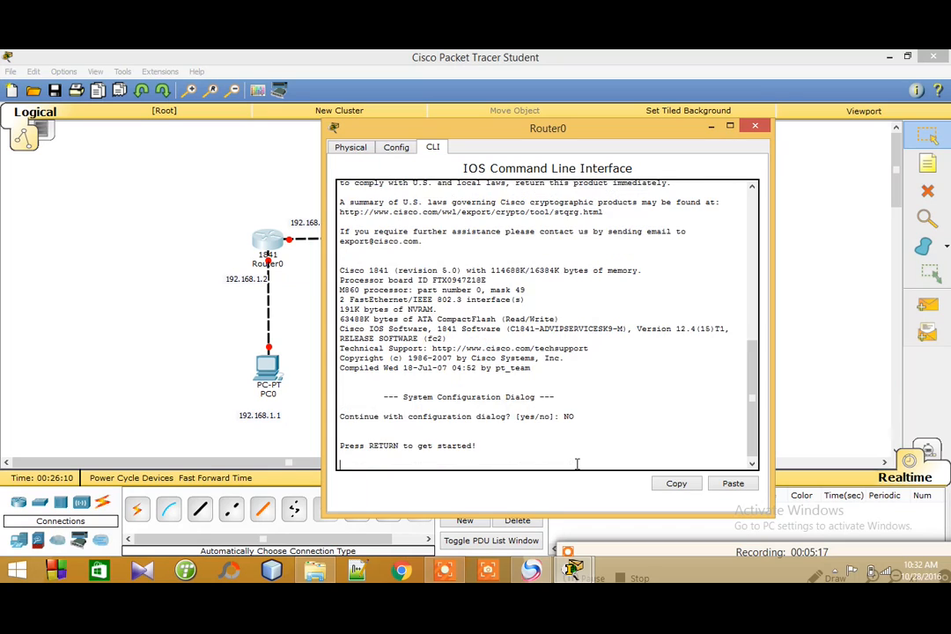
key("Return")
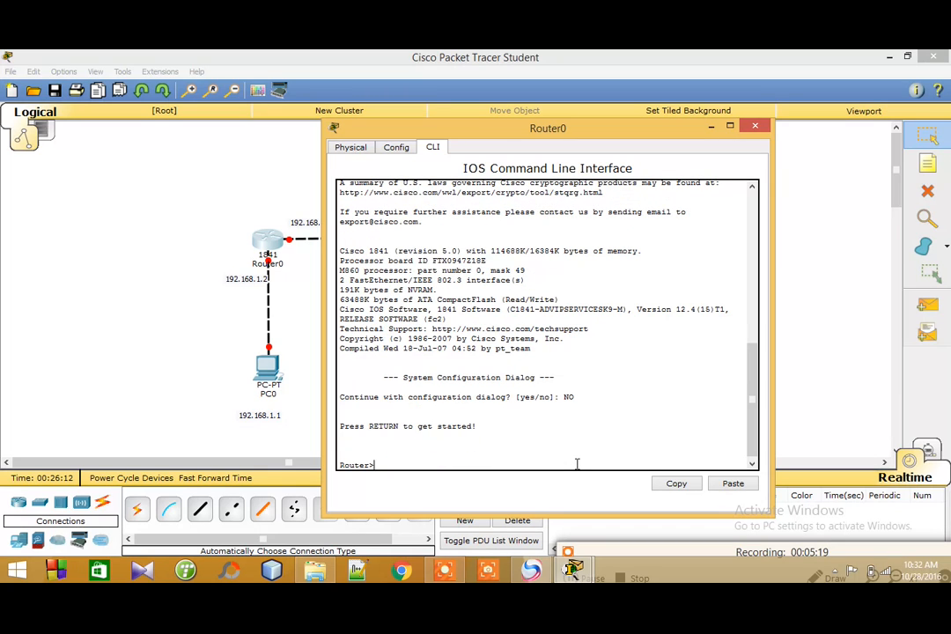
Enter privileged mode on Router0 with the enable command
type("EN")
key("Tab")
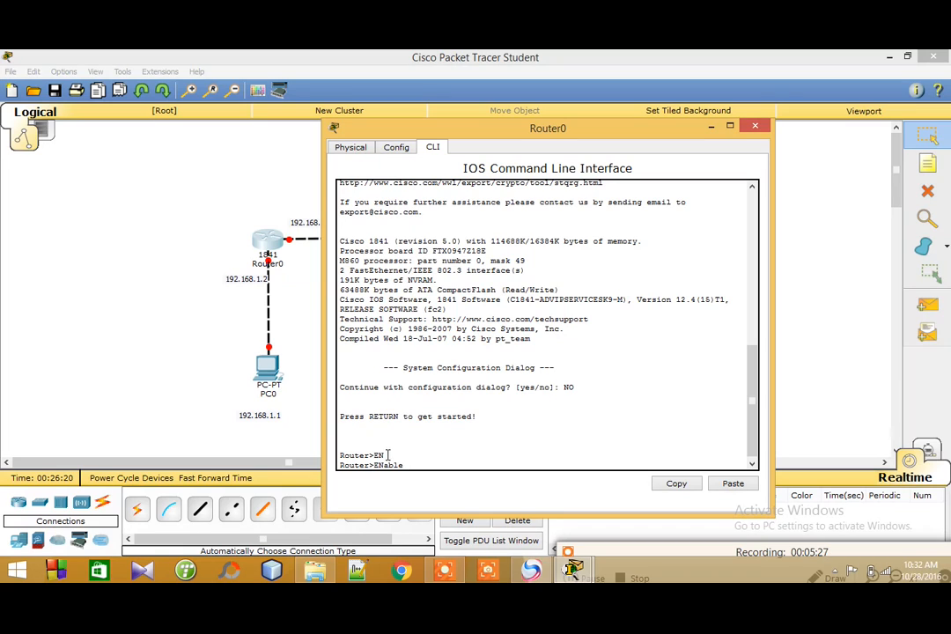
left_click_drag(375, 455, 385, 455)
left_click(389, 466)
key("Return")
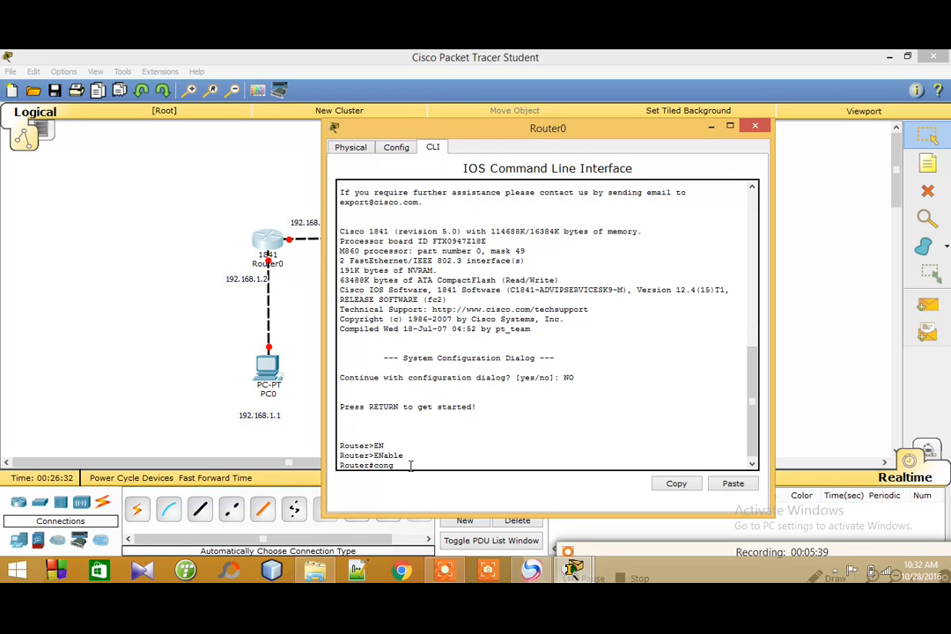
Try to enter global configuration mode on Router0 with the command congig t
type("congif")
key("Return")
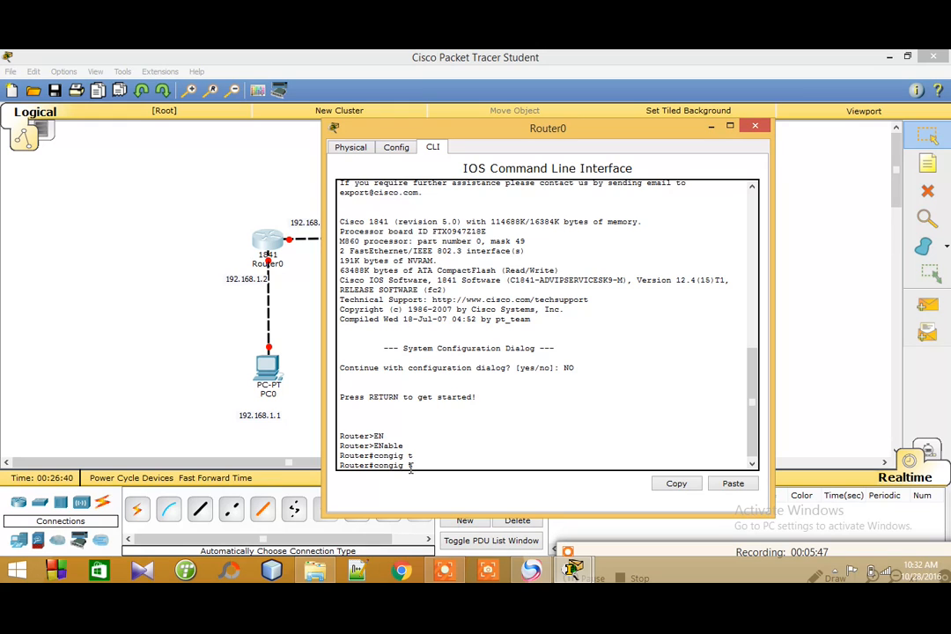
key("Return")
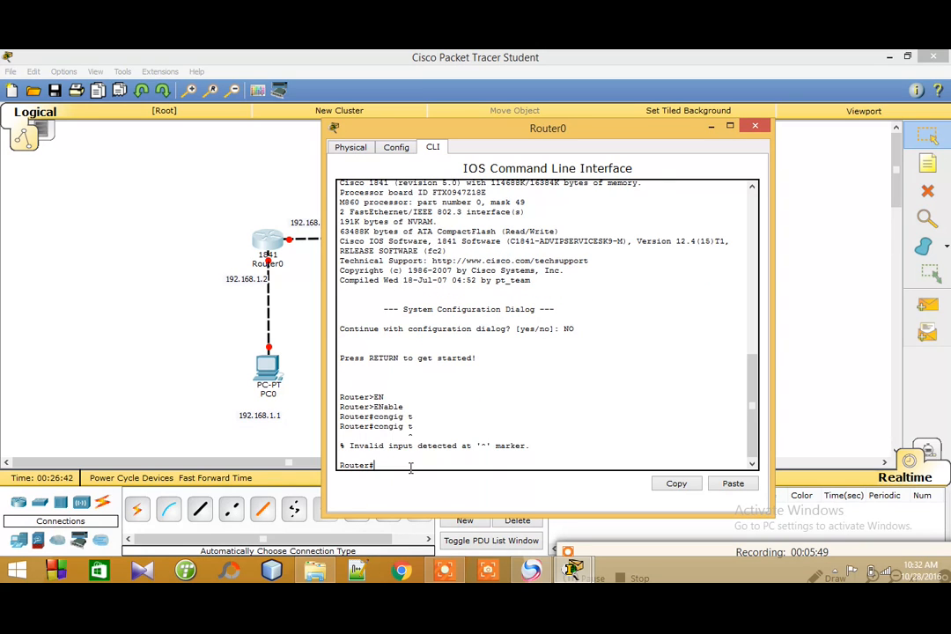
Enter global configuration mode on Router0 with the command config terminal
type("config t")
key("Tab")
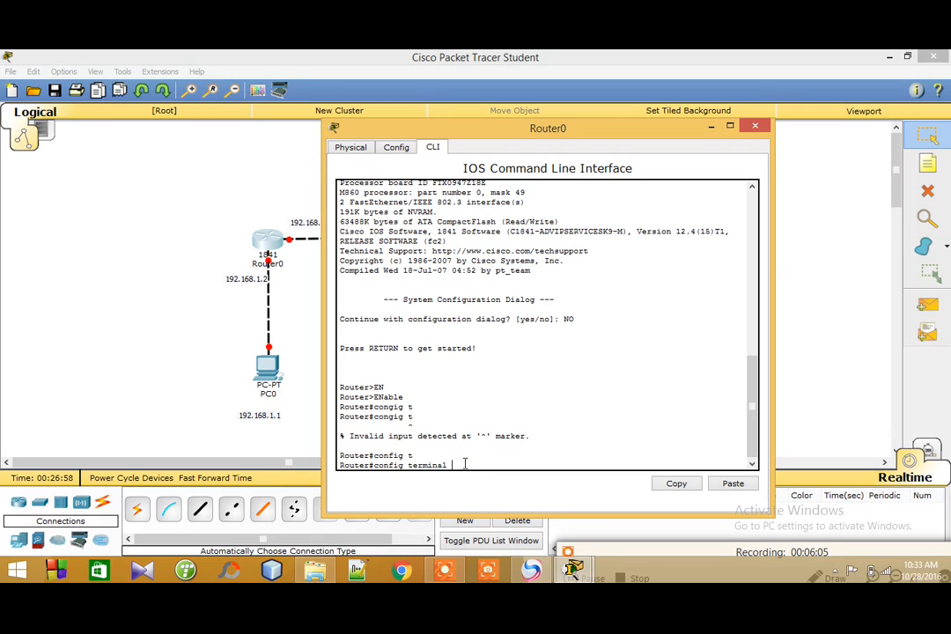
key("Return")
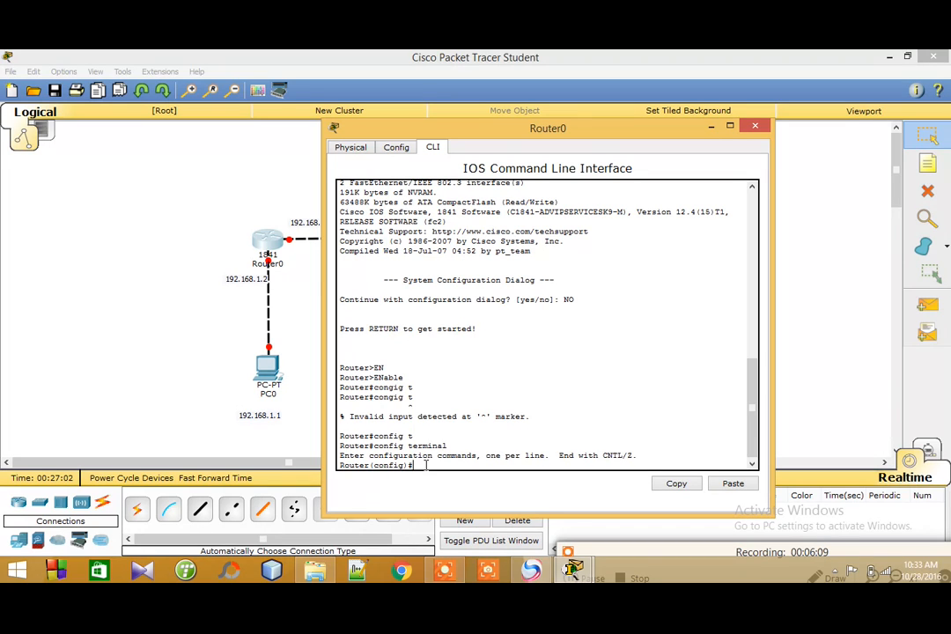
Check which Router0 port links to PC0 and enter its interface configuration with int fastEthernet 0/0
type("int fas")
key("Tab")
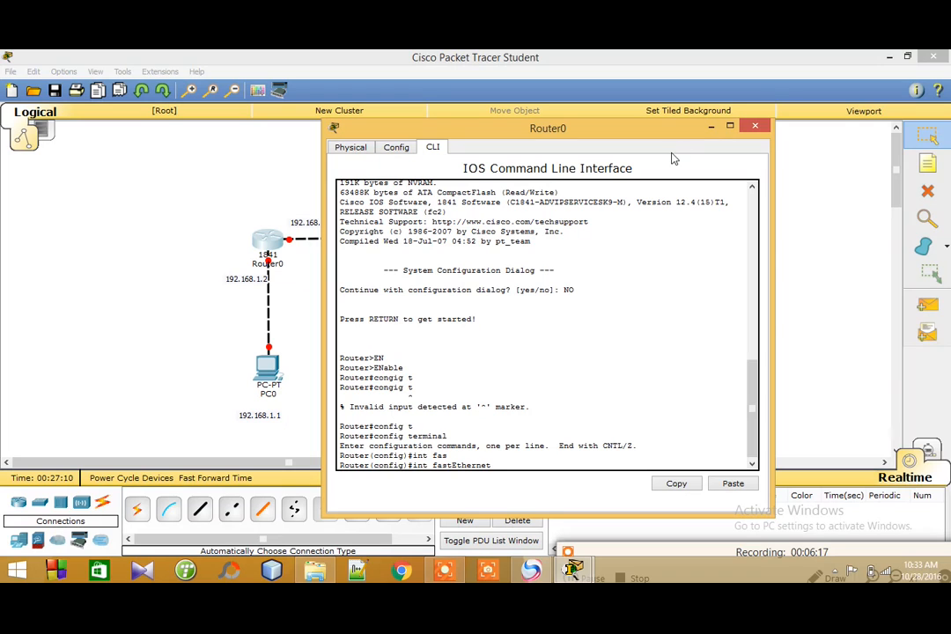
left_click(711, 127)
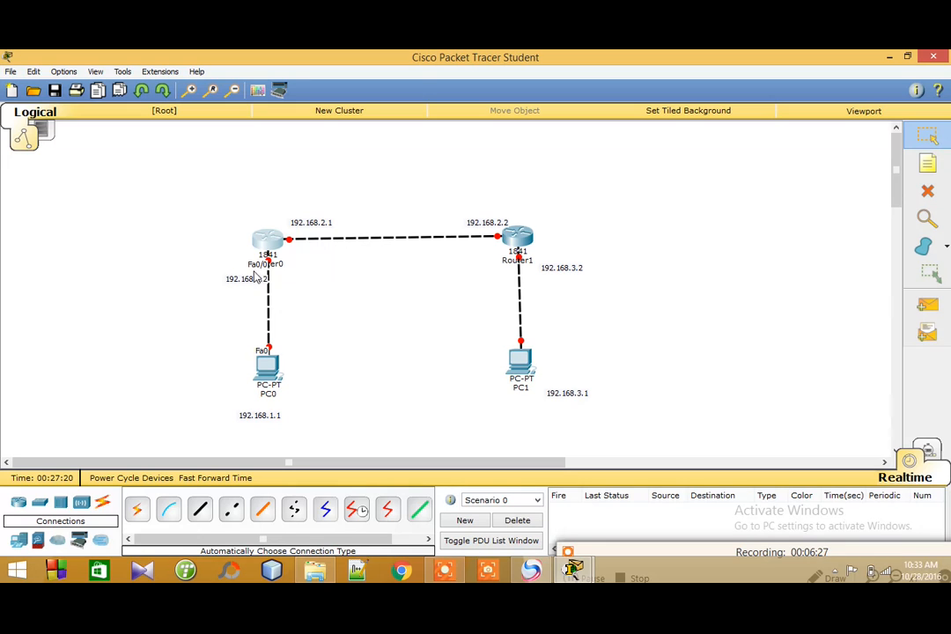
left_click(531, 570)
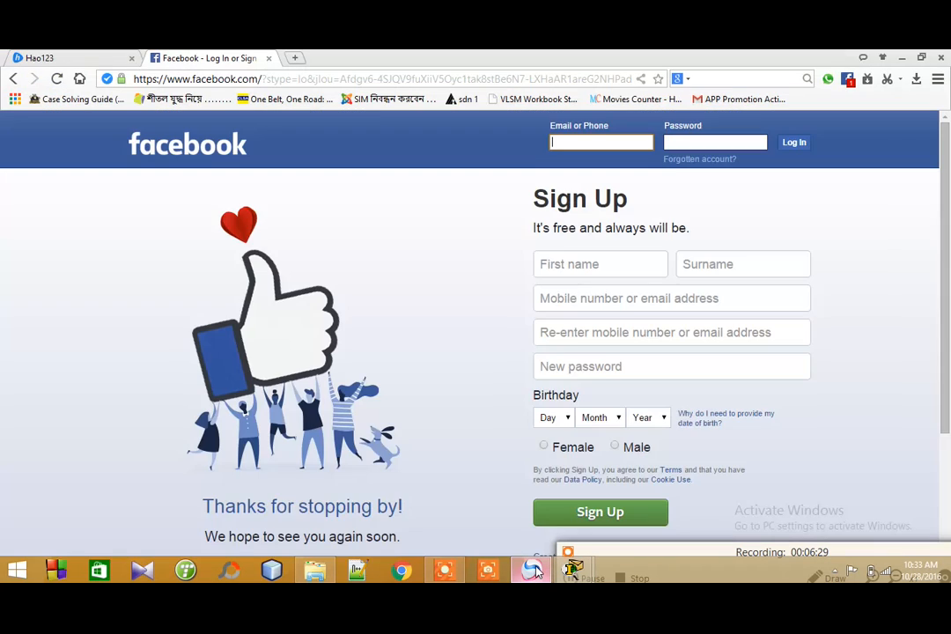
left_click(533, 570)
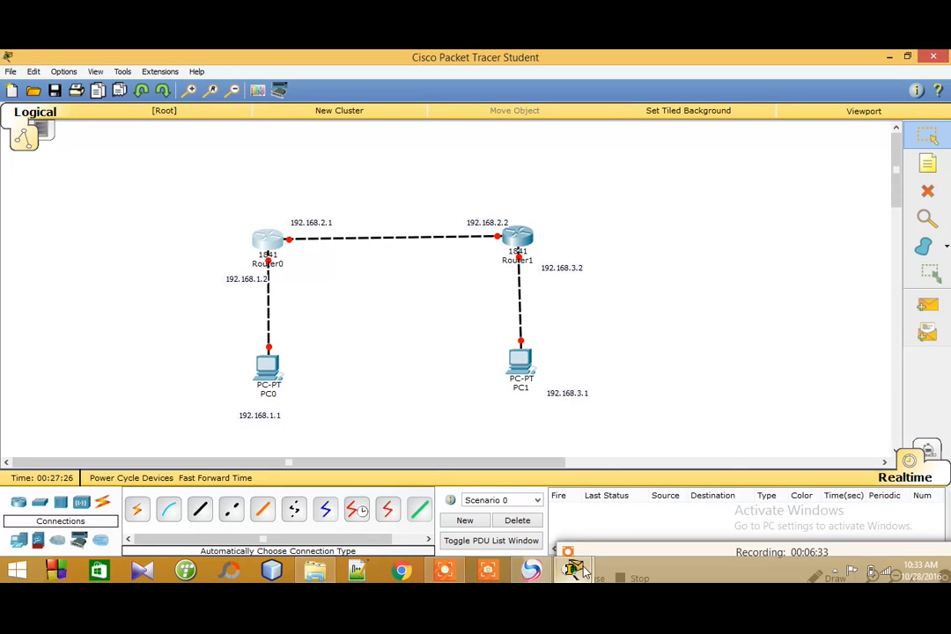
mouse_move(573, 569)
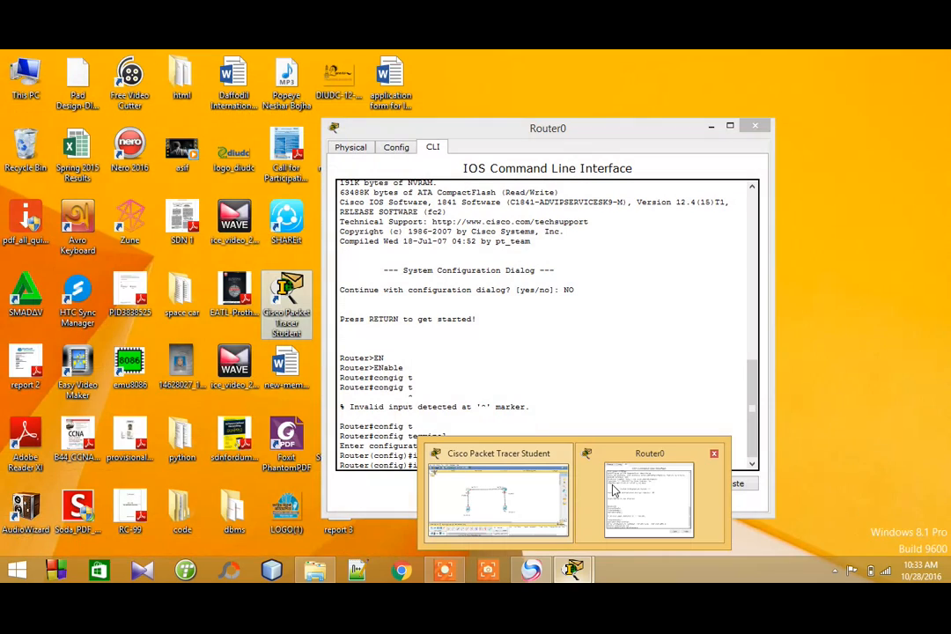
left_click(616, 493)
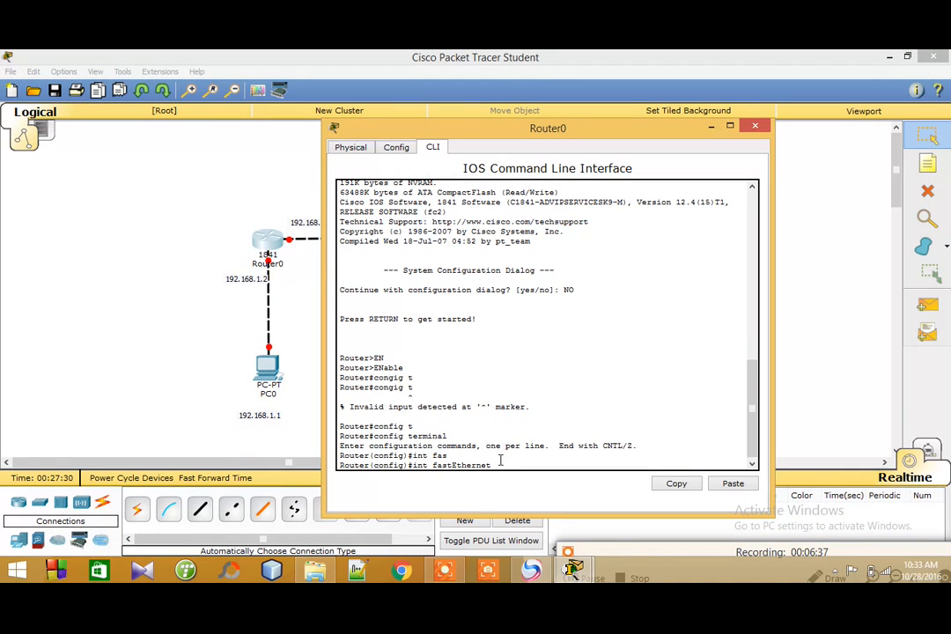
type("0/0")
key("Return")
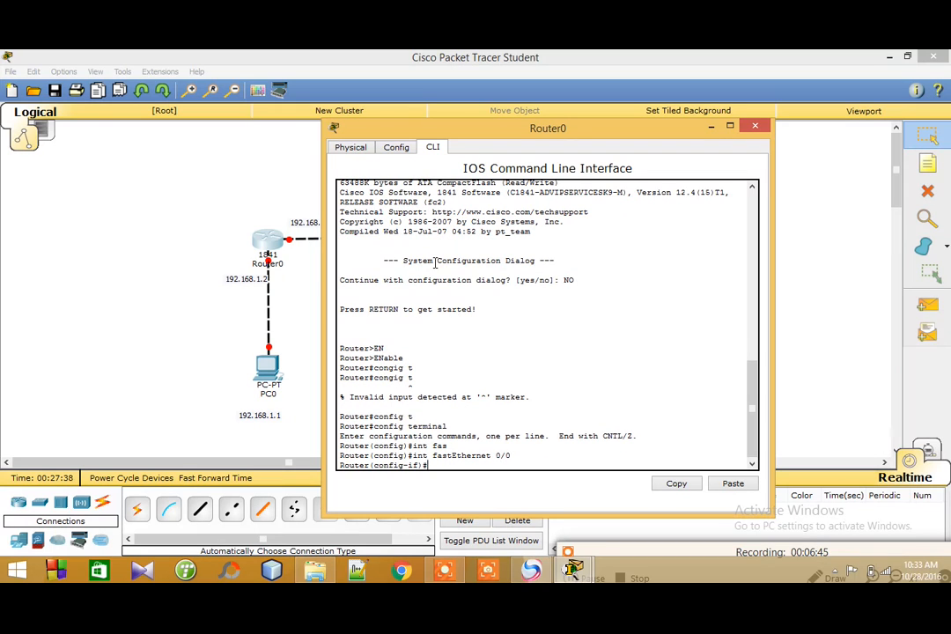
Assign IP address 192.168.1.2 with mask 255.255.255.0 to Router0's FastEthernet 0/0 interface
type("ip add")
key("Tab")
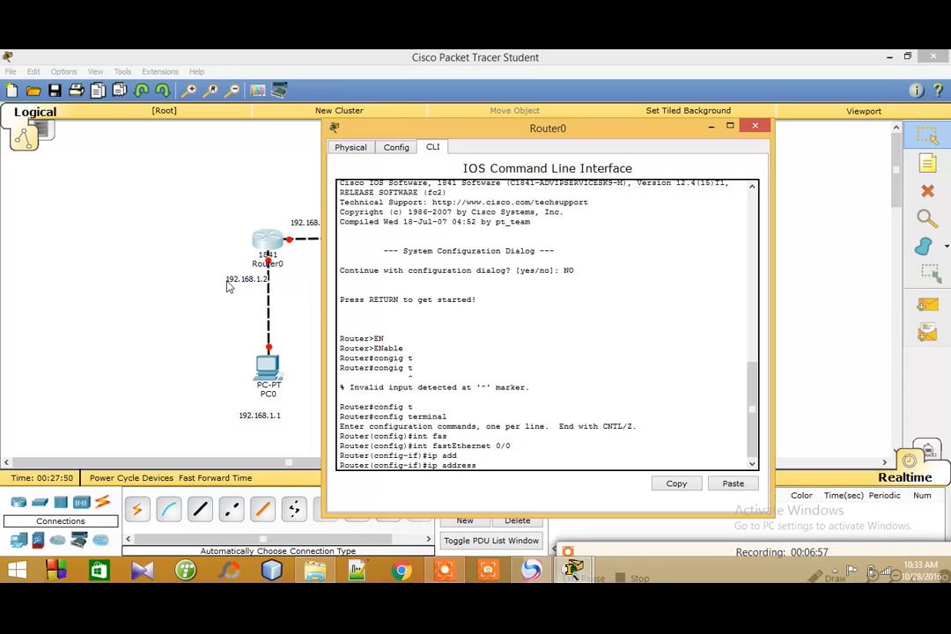
type("92.168.1.2 255")
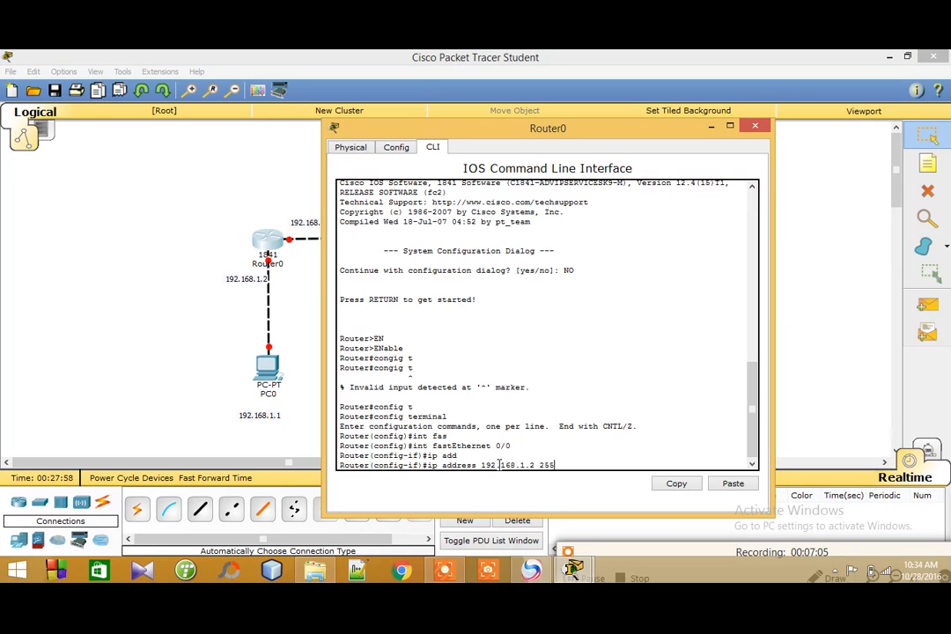
type(".255.255.0")
key("Return")
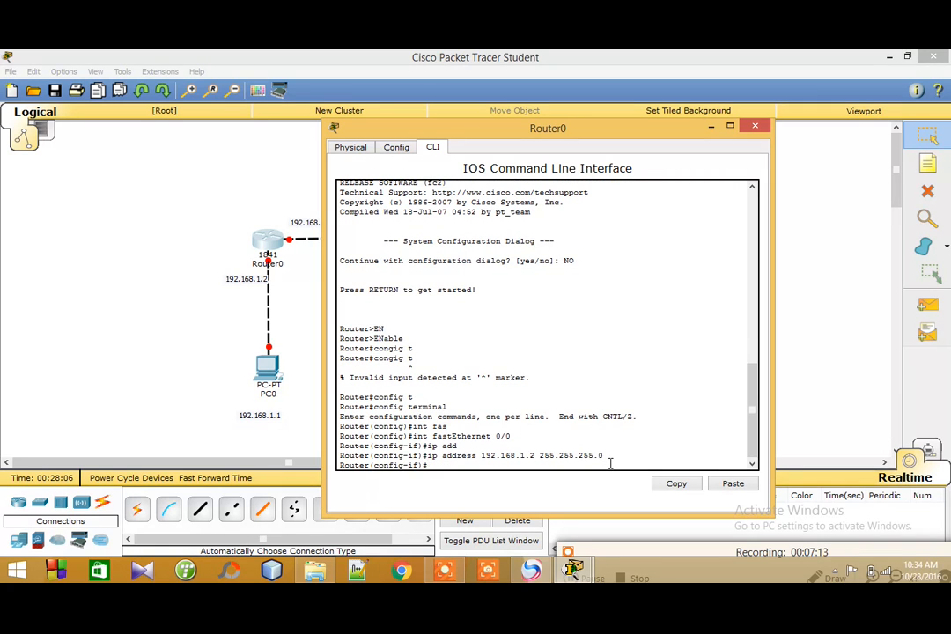
Enable Router0's FastEthernet 0/0 with no shutdown and exit back to global configuration mode
type("no sh")
key("Tab")
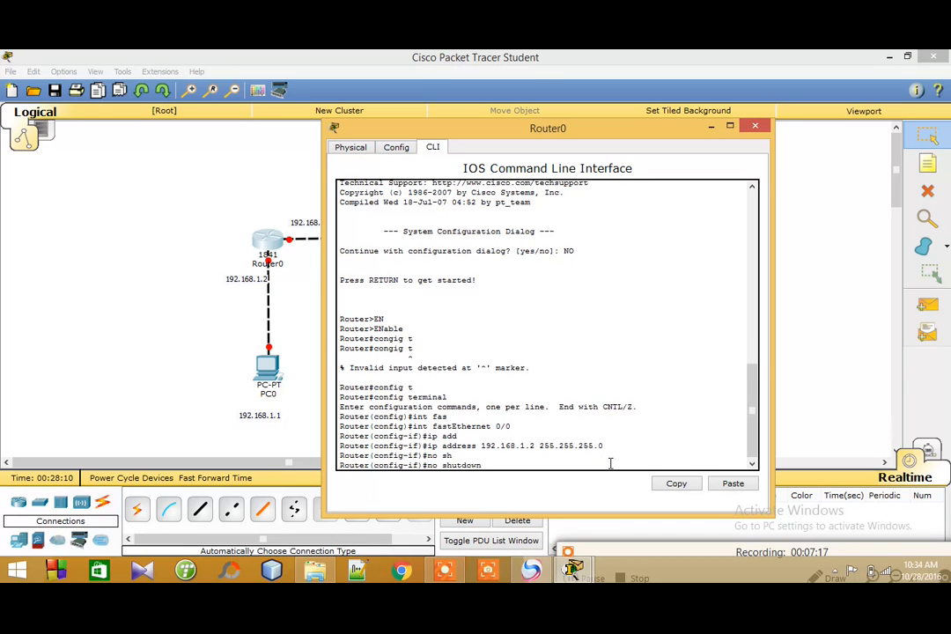
key("Return")
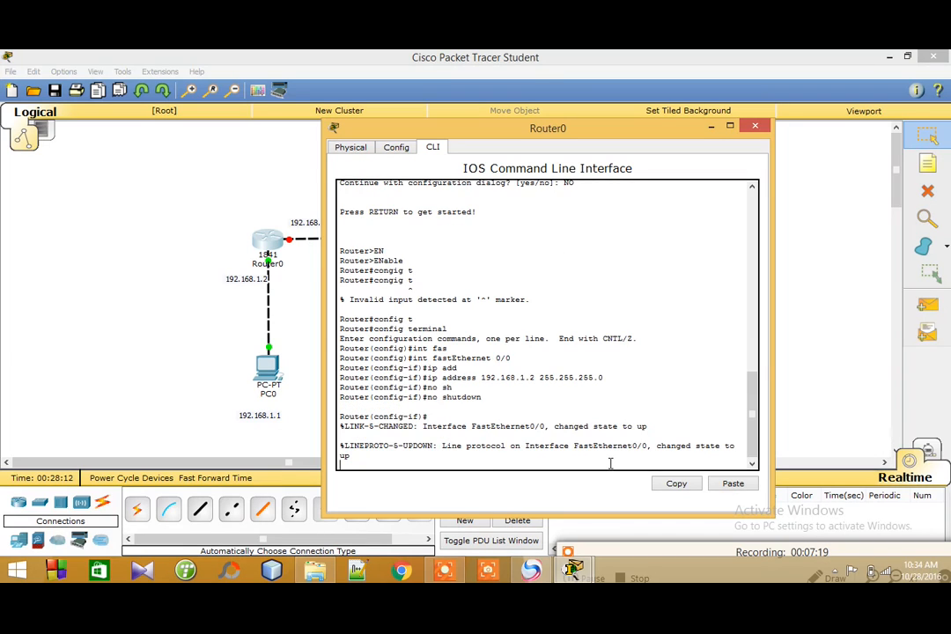
type("exit")
key("Return")
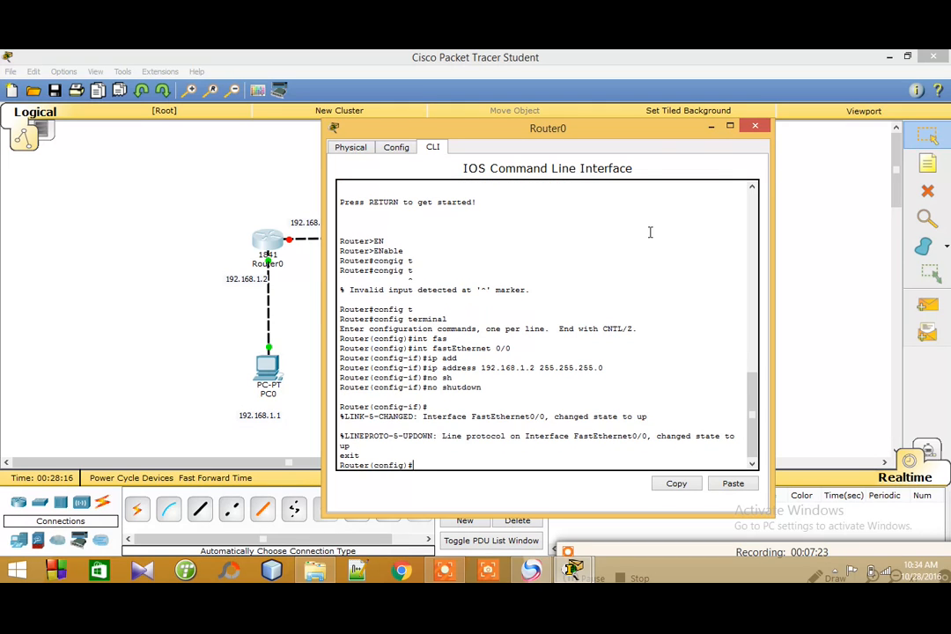
Check which Router0 port links to Router1 and enter its interface configuration with int fastEthernet 0/1
left_click_drag(600, 130, 647, 141)
left_click_drag(711, 159, 718, 160)
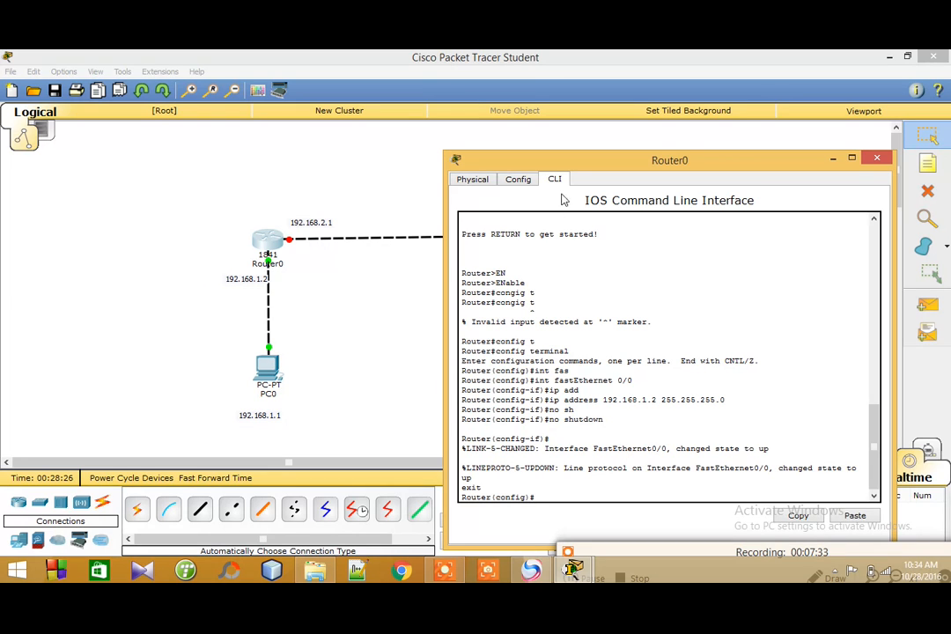
left_click_drag(564, 163, 469, 343)
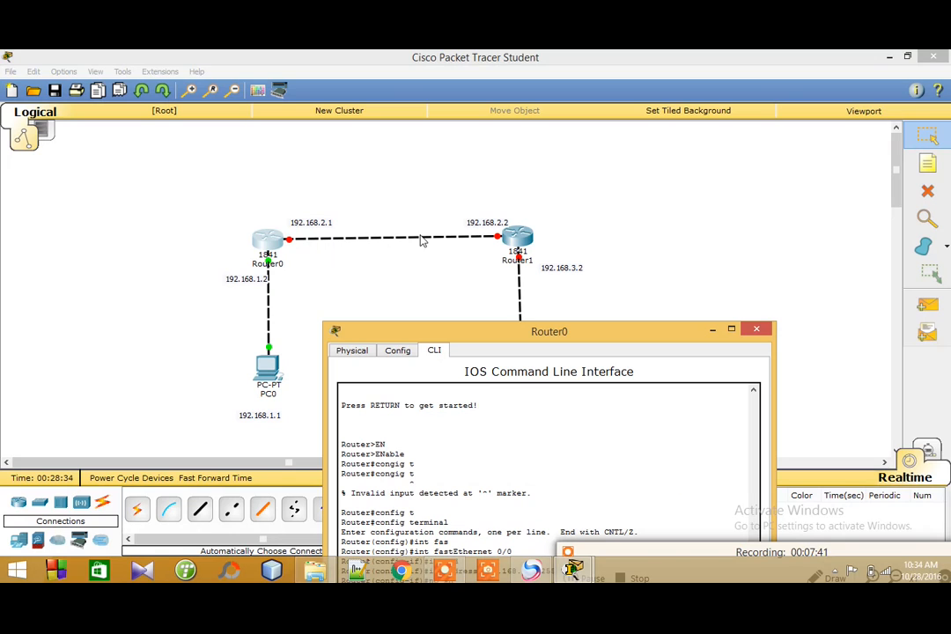
left_click_drag(474, 338, 528, 208)
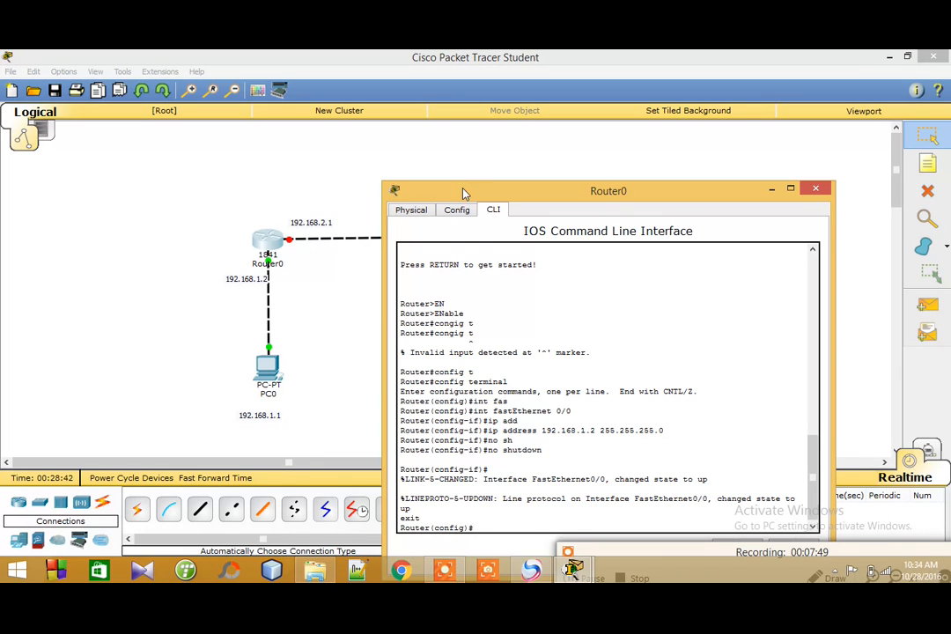
left_click_drag(465, 187, 463, 95)
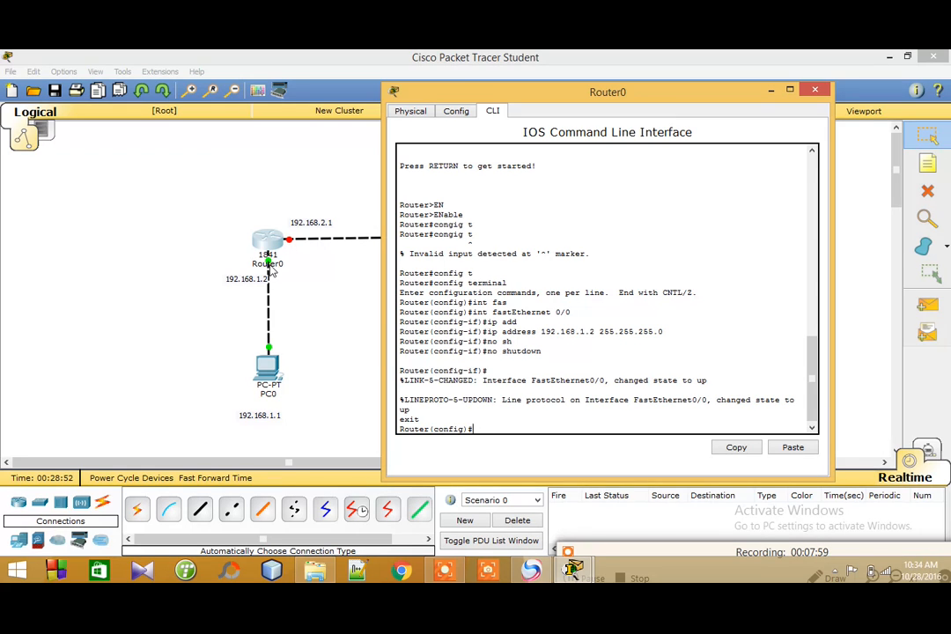
left_click(770, 92)
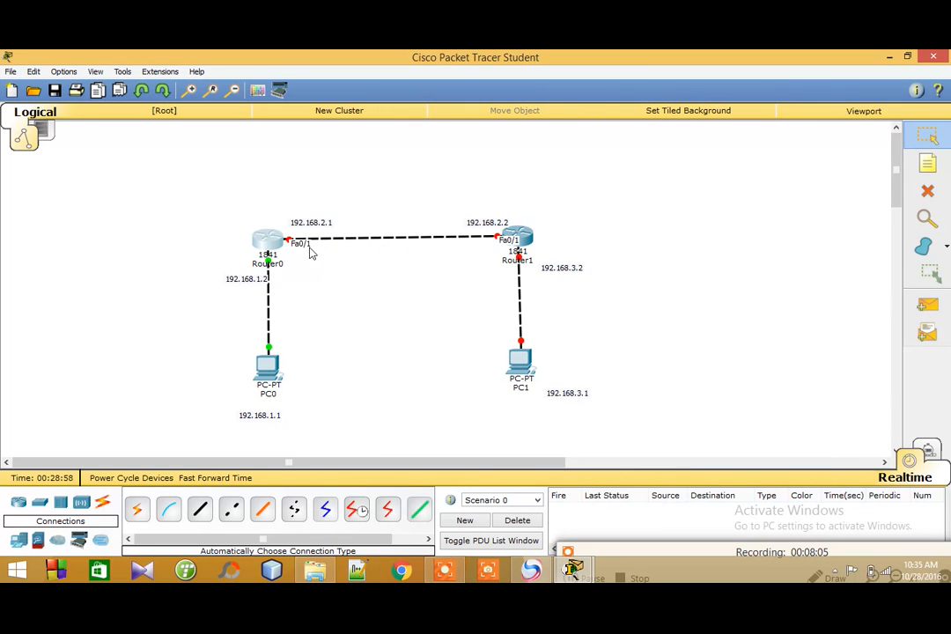
mouse_move(575, 576)
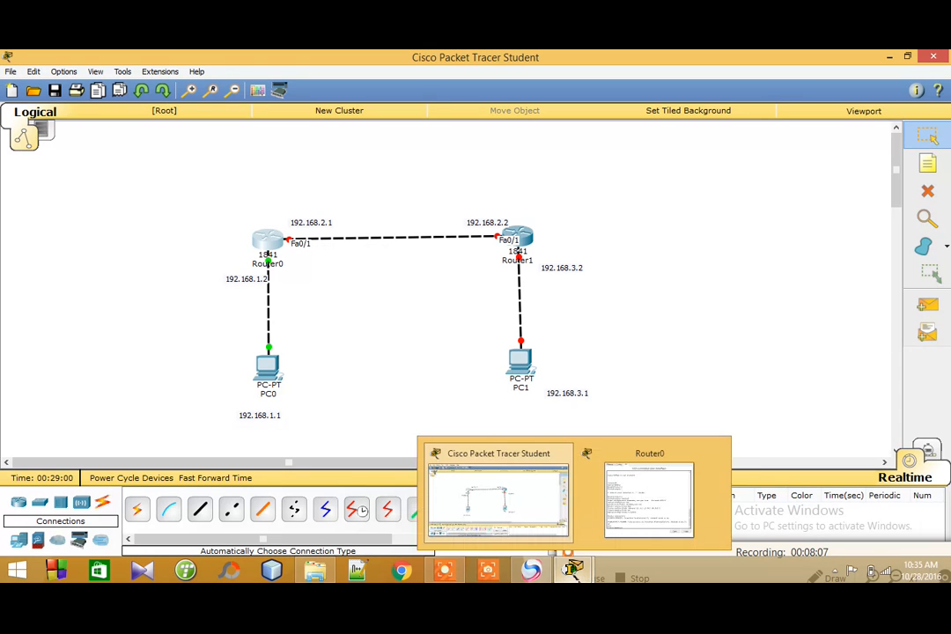
left_click(651, 521)
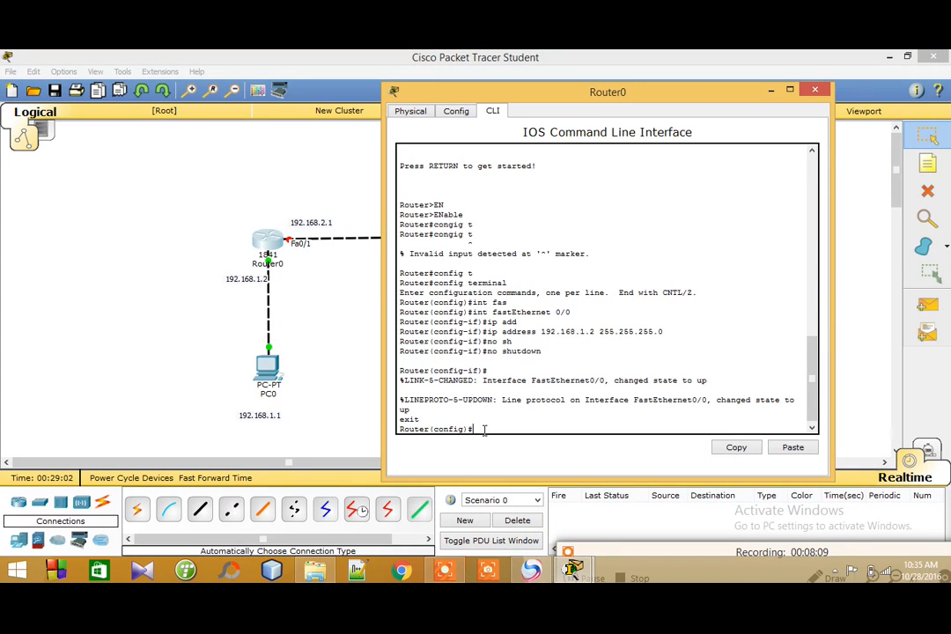
type("fas")
key("Tab")
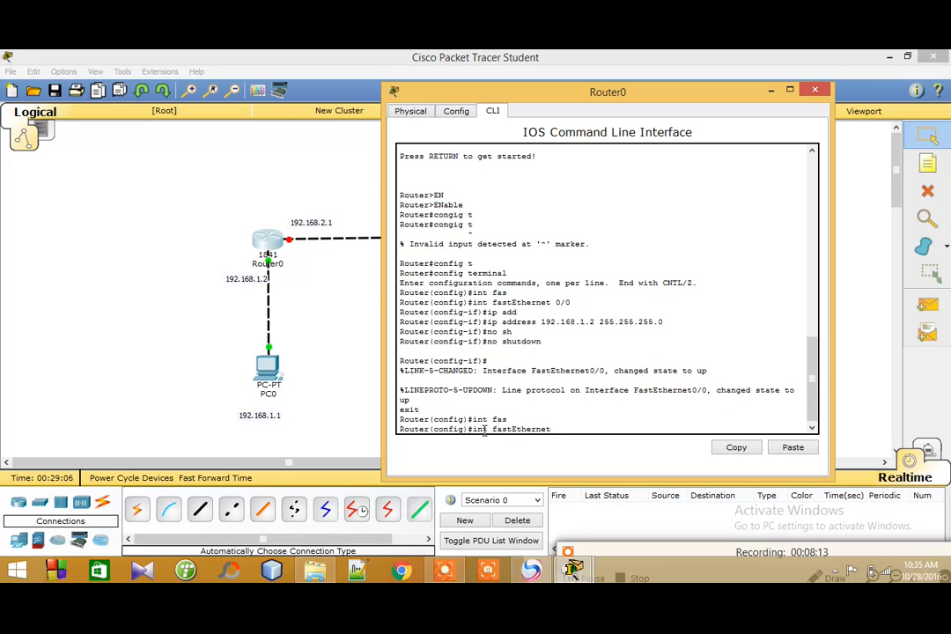
type("0/1")
key("Return")
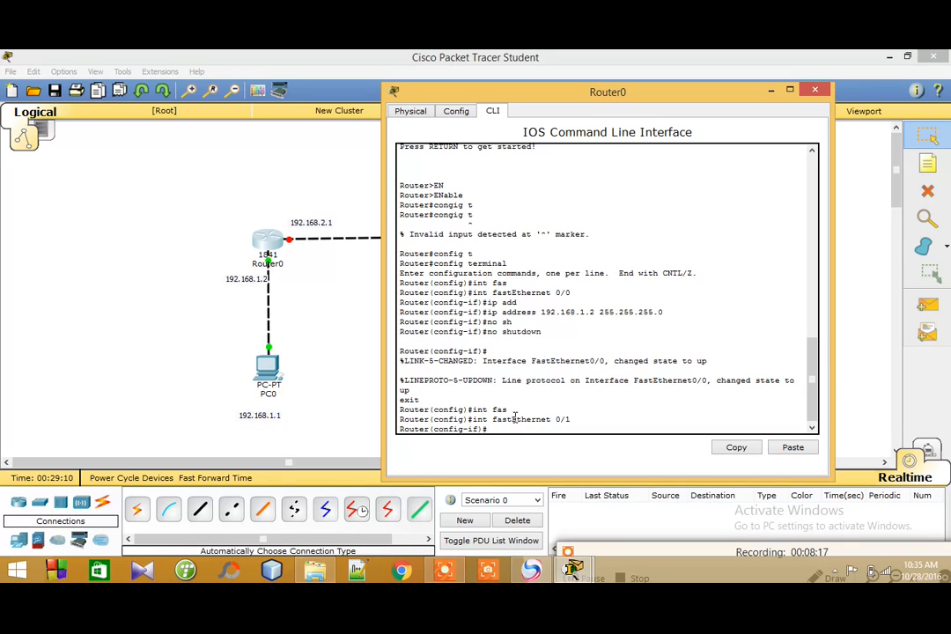
Try to assign IP address 192.168.2.1 to Router0's FastEthernet 0/1 without a subnet mask
type("in")
key("BackSpace")
type("ip add")
key("Tab")
type("192.168.2.1")
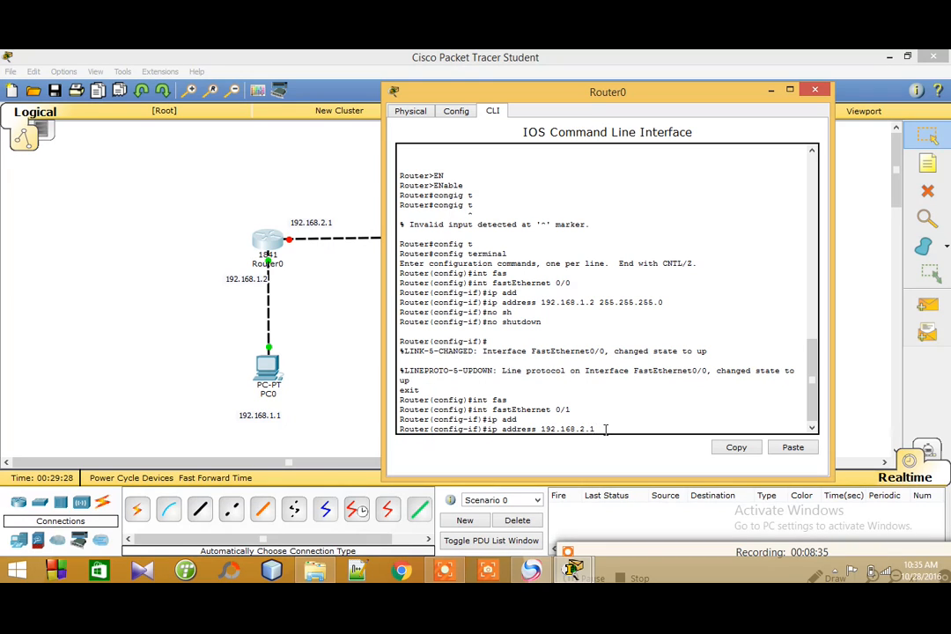
key("Return")
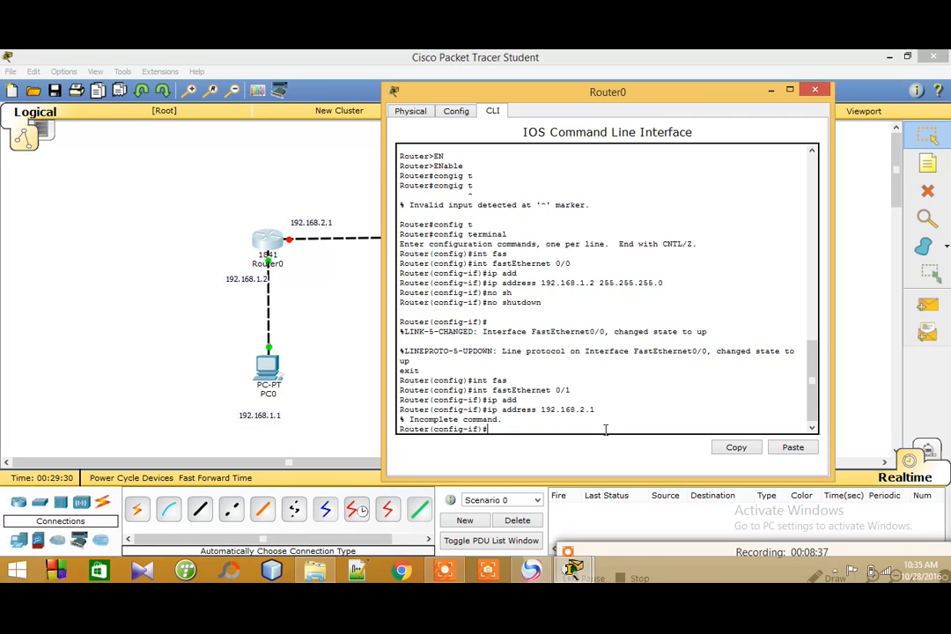
Assign IP address 192.168.2.1 with mask 255.255.255.0 to Router0's FastEthernet 0/1 interface
type("ip add")
key("Tab")
type("192.168")
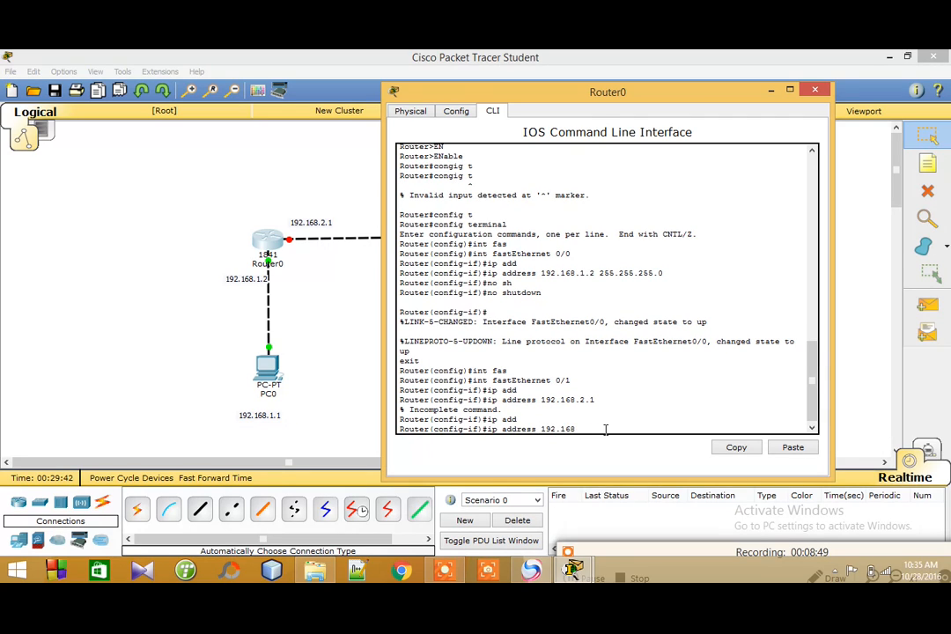
type(".2.1 255.255.255.0")
key("Return")
Enable Router0's FastEthernet 0/1 with no shutdown, then exit the interface configuration and close the Router0 window
type("no sh")
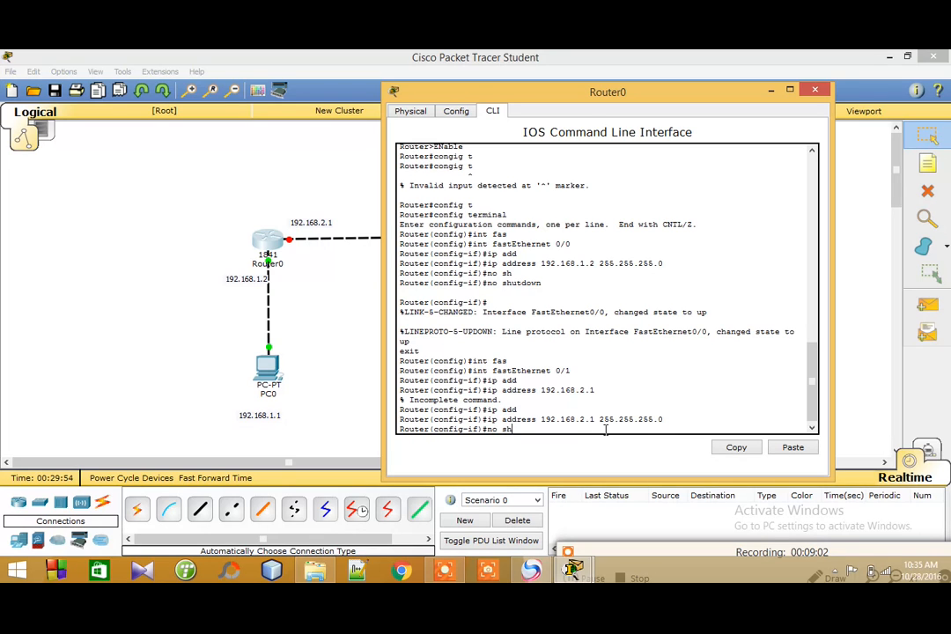
key("Tab")
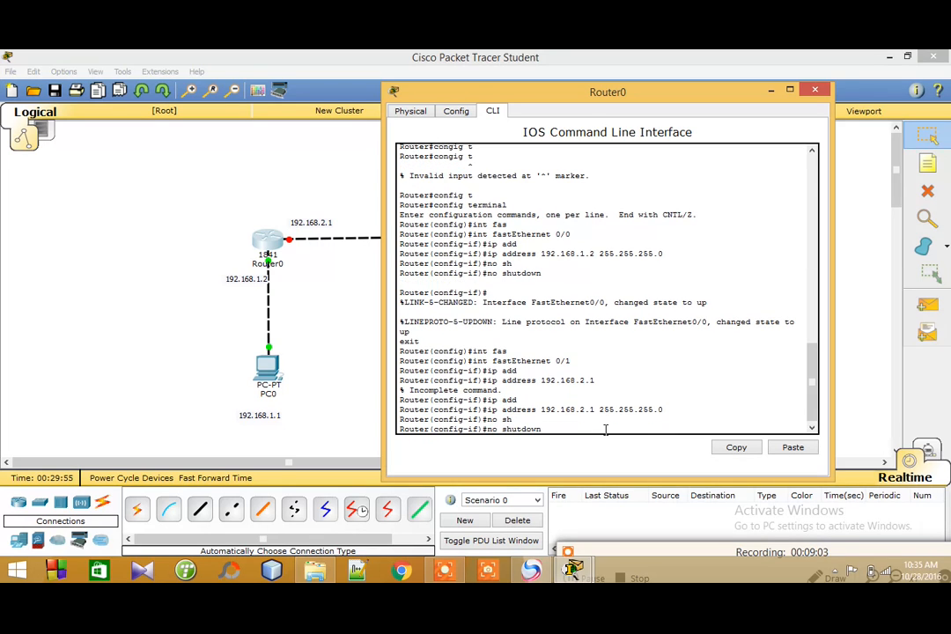
key("Return")
type("exit")
key("Return")
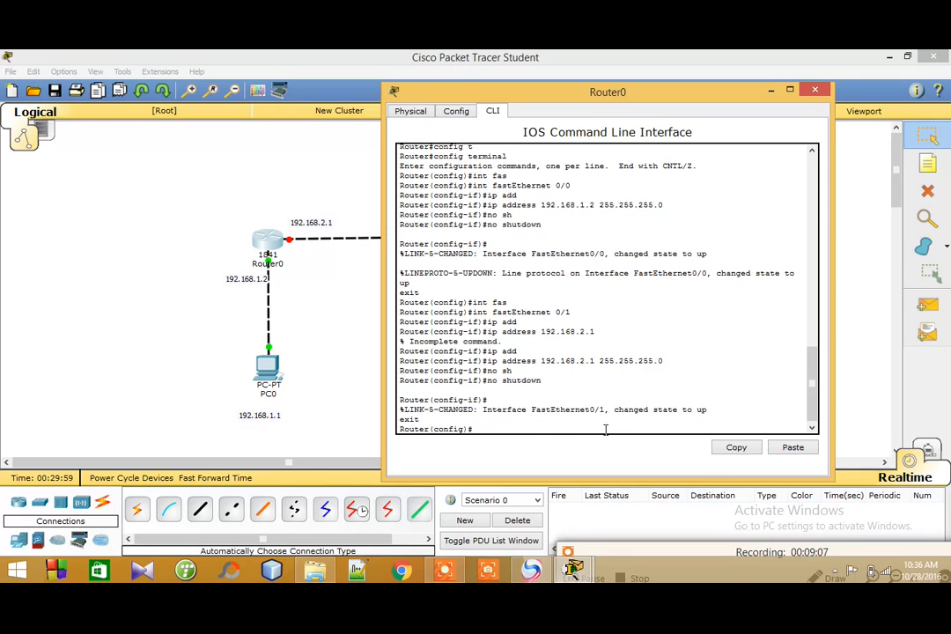
left_click(815, 91)
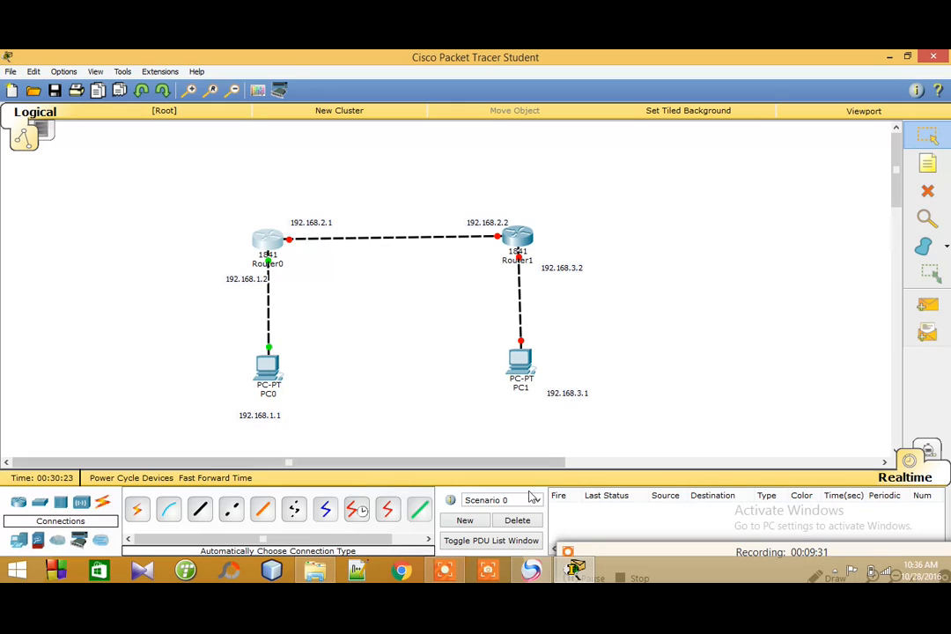
Open Router1's command line and answer no to the initial configuration dialog to reach the router prompt
mouse_move(572, 573)
left_click(517, 244)
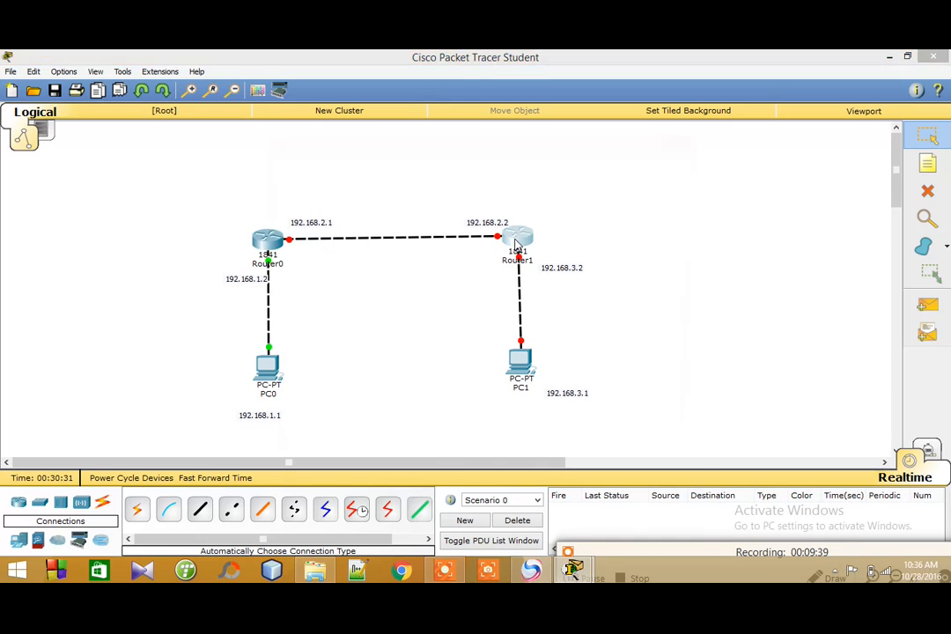
left_click(366, 160)
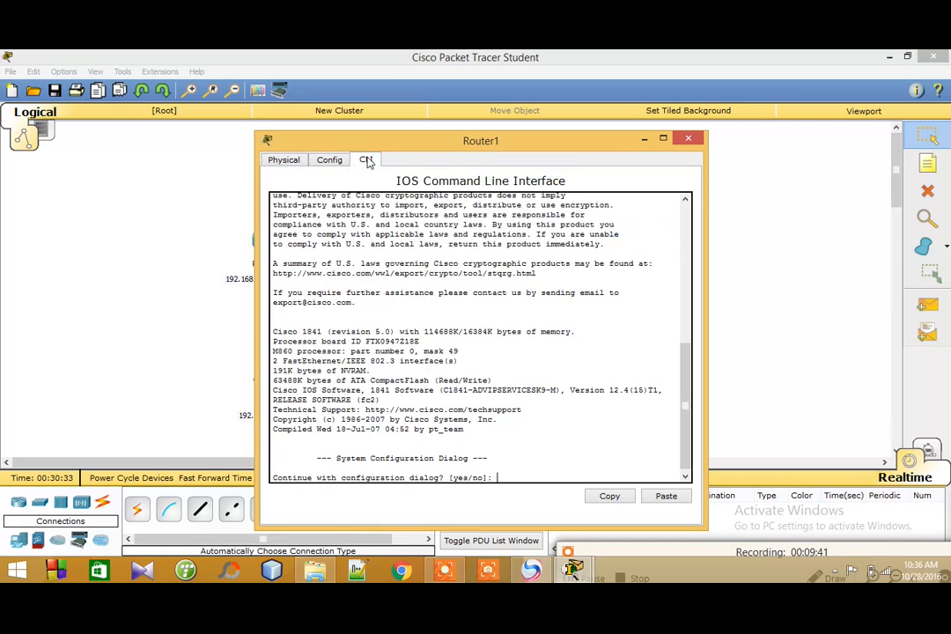
type("no")
key("Return")
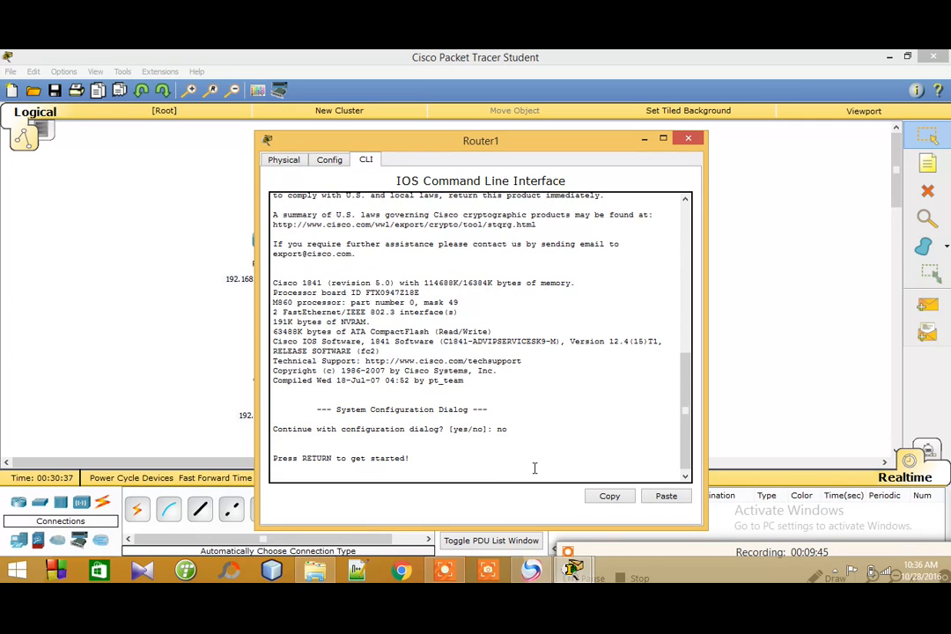
key("Return")
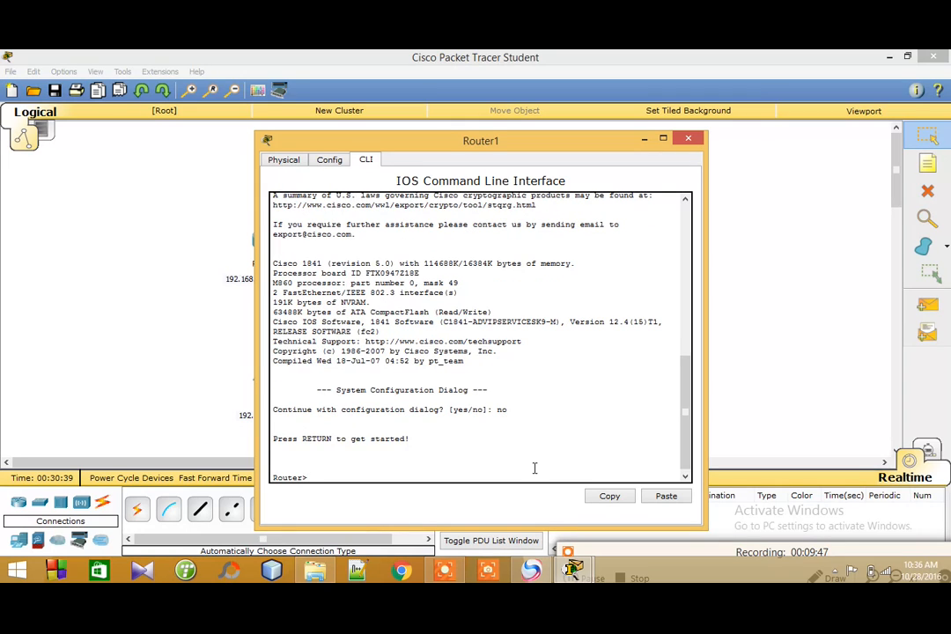
Enter privileged mode and global configuration mode on Router1 with the commands enable and config terminal
type("en")
key("Tab")
key("Return")
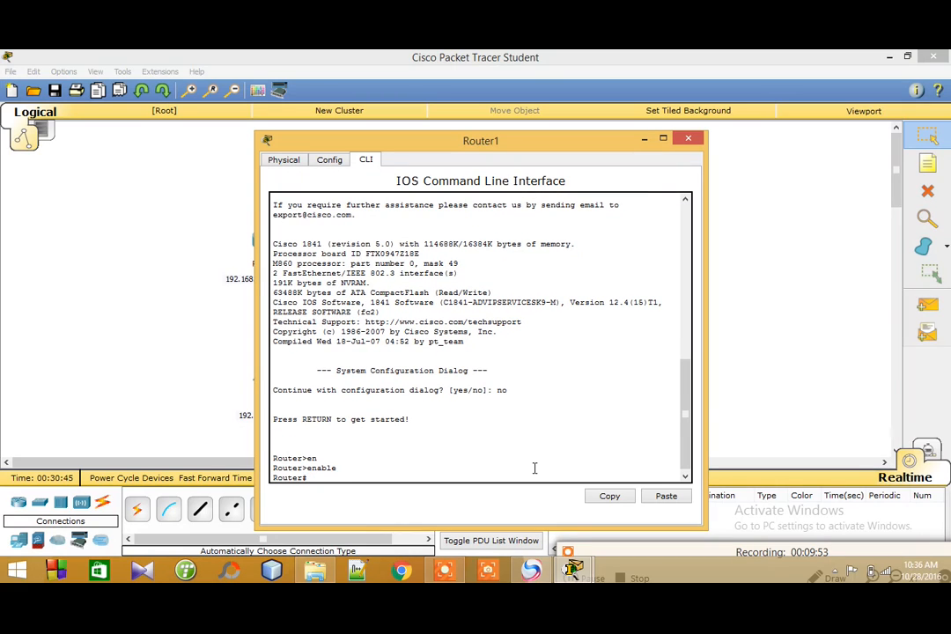
type("config t")
key("Tab")
key("Return")
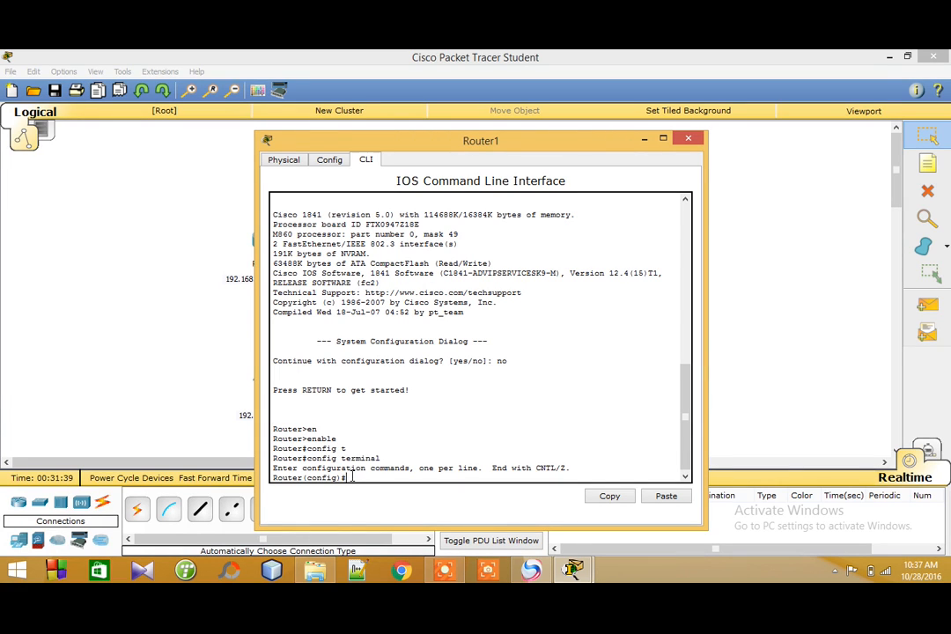
Begin the int fastEthernet command on Router1 and check in the topology which port links to PC1
type("ho")
key("BackSpace")
type("t fas")
key("Tab")
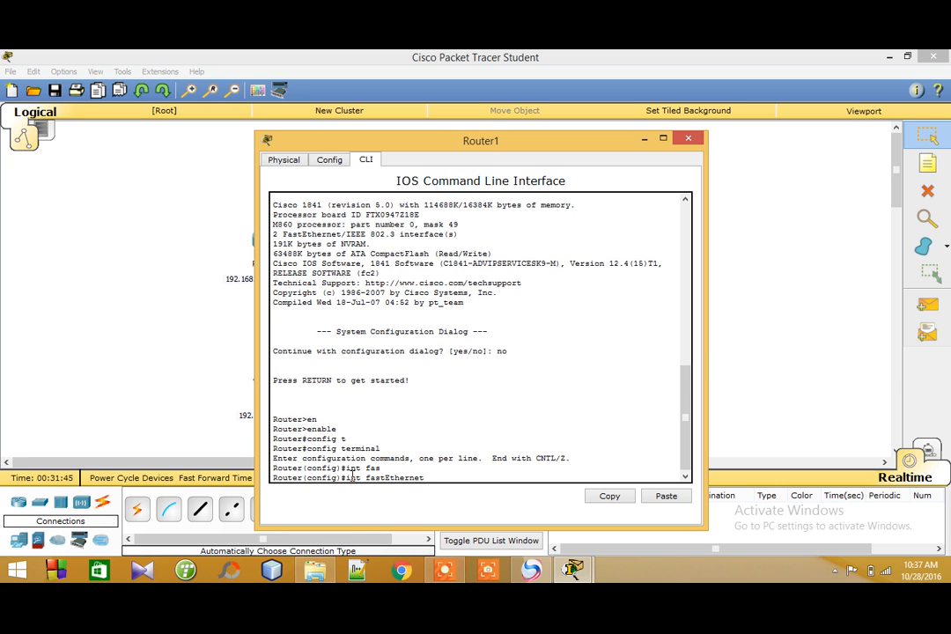
type("0")
left_click(644, 139)
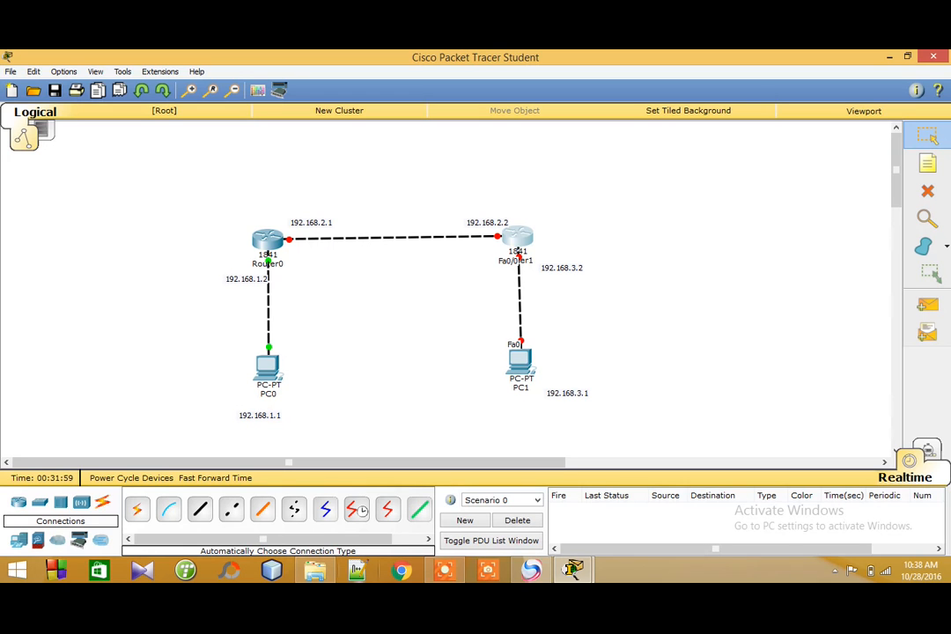
Close the Baidu Browser window with all its open tabs
left_click(532, 571)
left_click(532, 571)
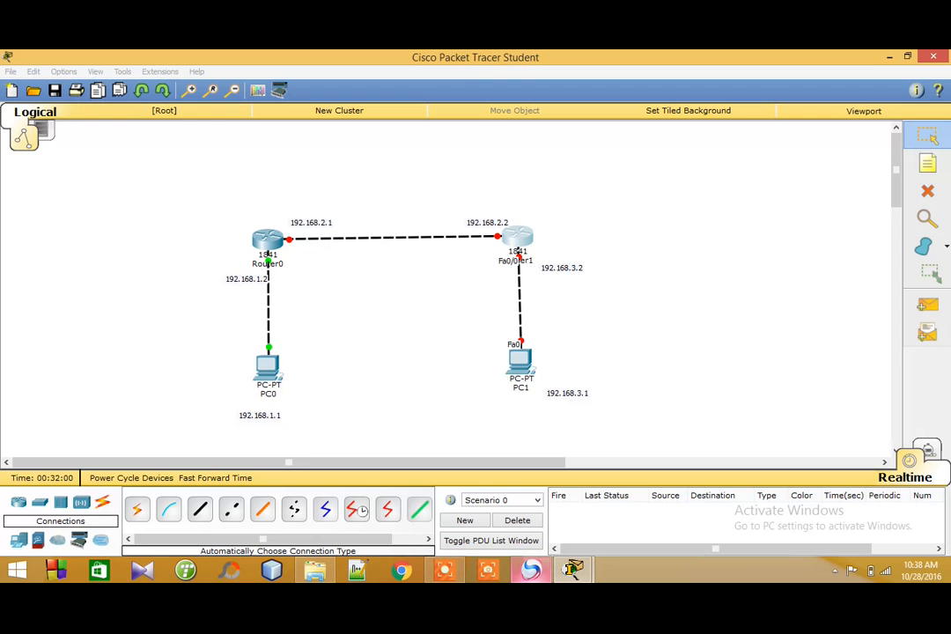
right_click(531, 571)
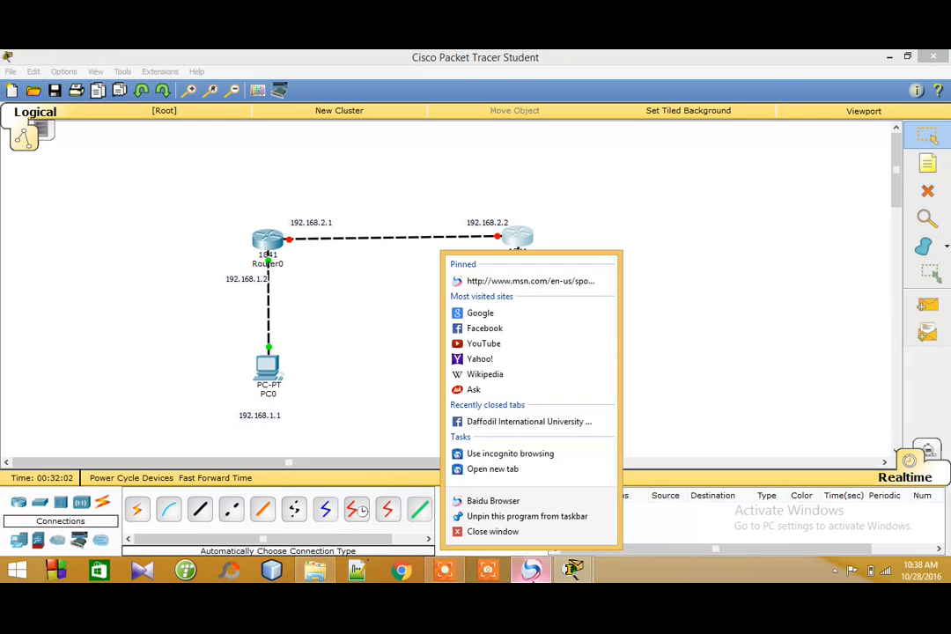
left_click(517, 532)
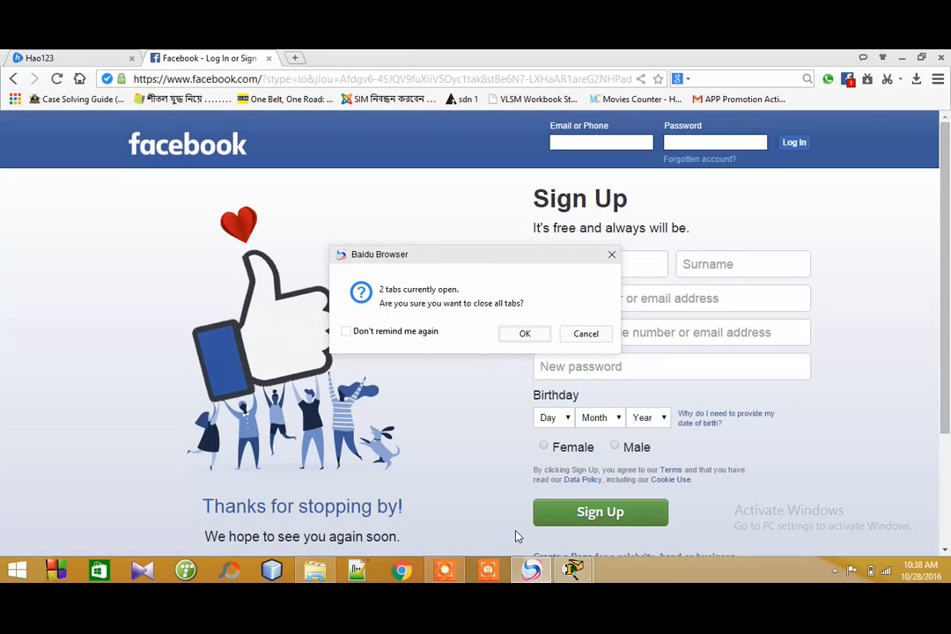
left_click(523, 335)
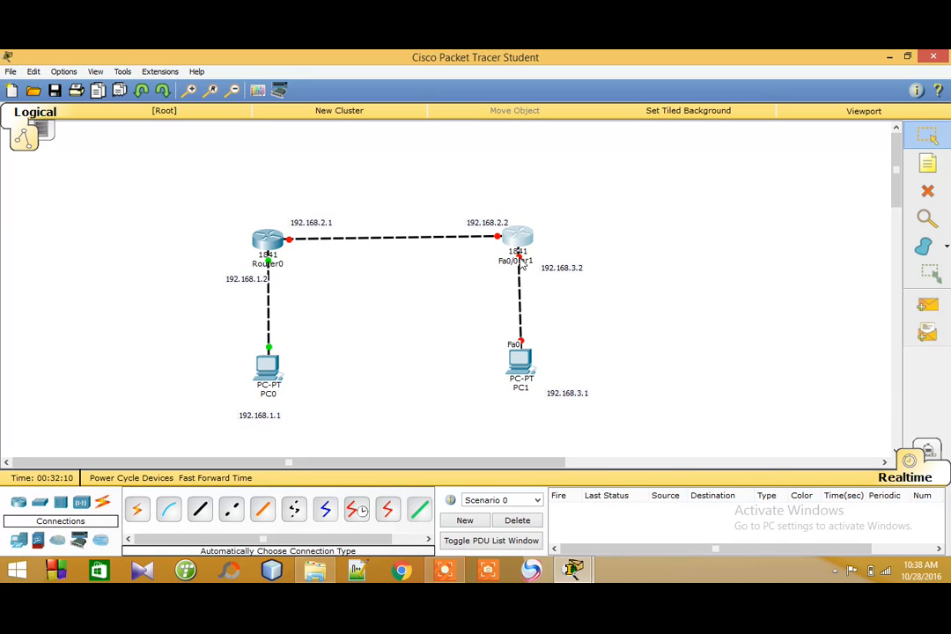
Return to Router1's command line, enter interface fastEthernet 0/0 and assign it IP address 192.168.3.2 with mask 255.255.255.0
mouse_move(573, 568)
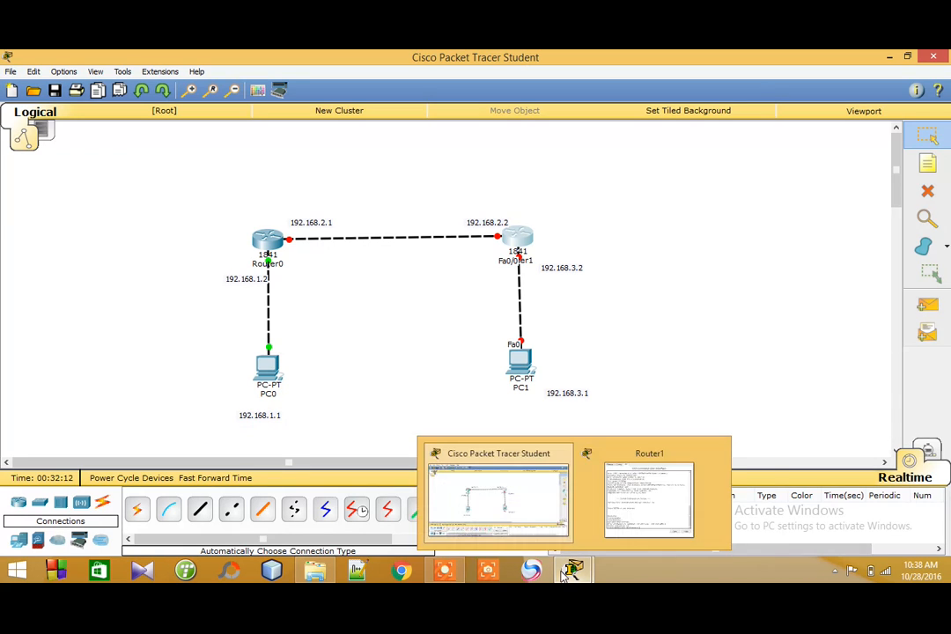
left_click(641, 512)
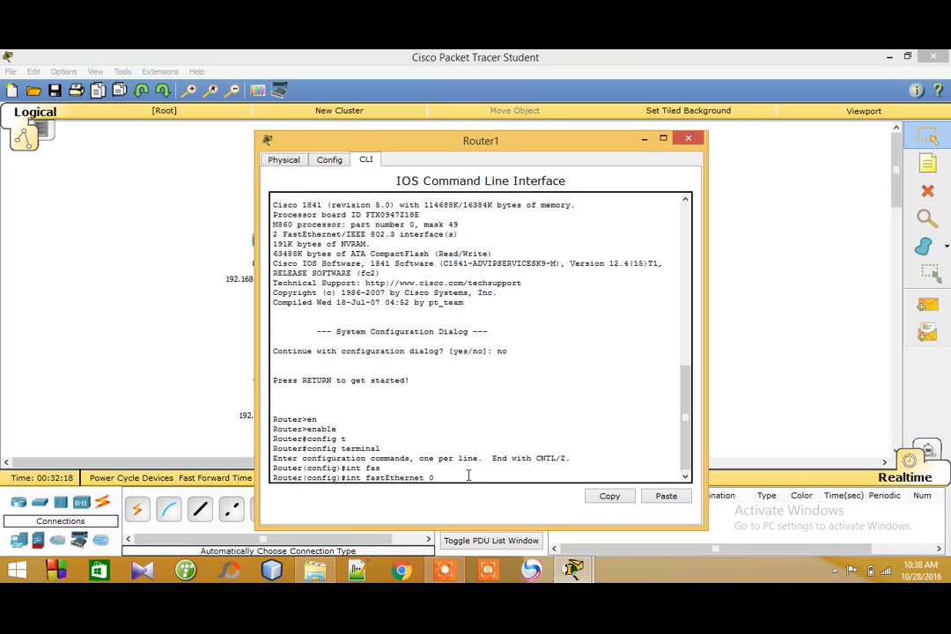
type("/0")
key("Return")
type("ip add")
key("Tab")
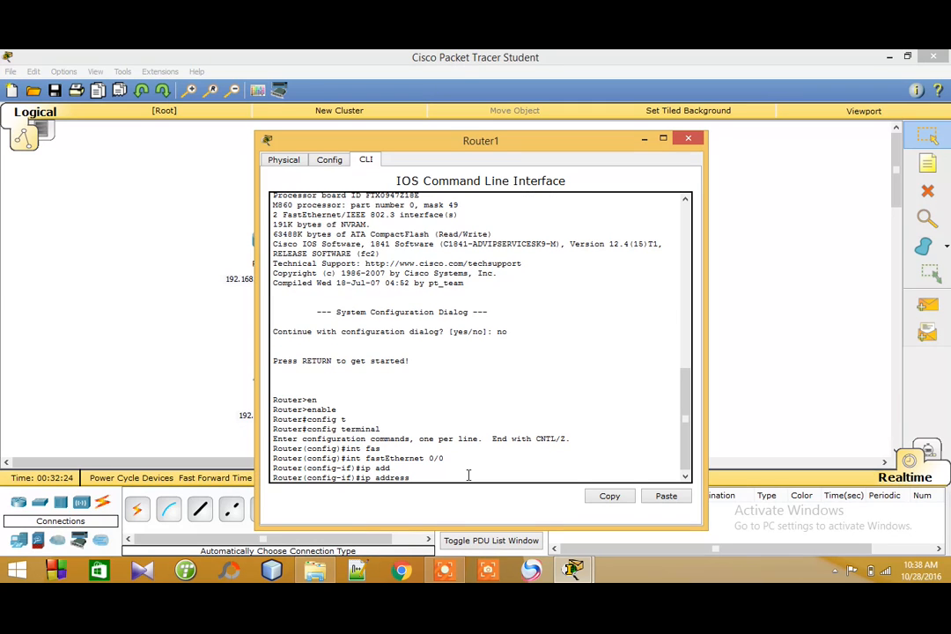
type("192.168.3.2 255.255.255.0")
key("Return")
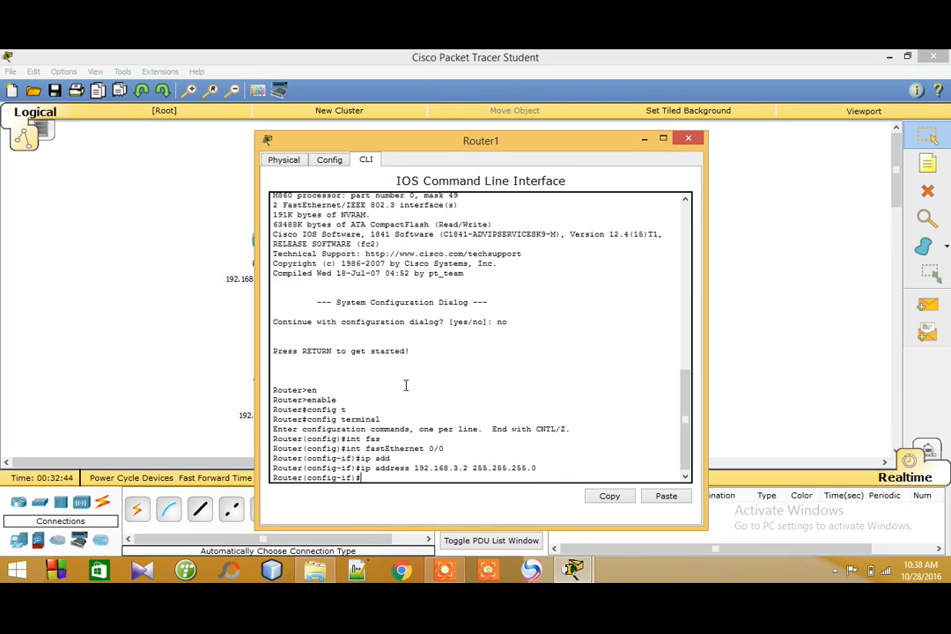
Enable Router1's fastEthernet 0/0 with no shutdown and exit to global configuration mode
type("no sh")
key("Tab")
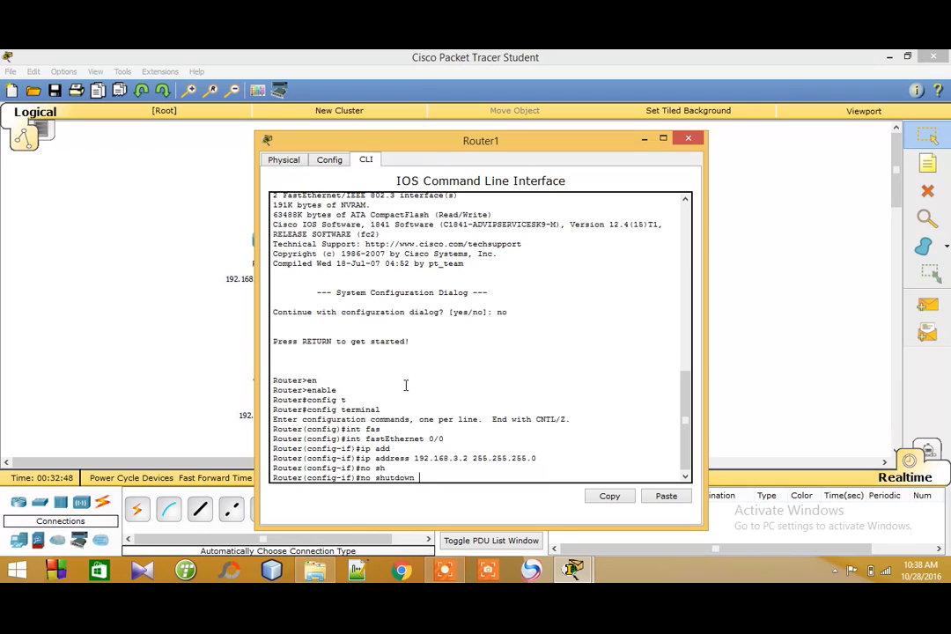
key("Return")
type("exit")
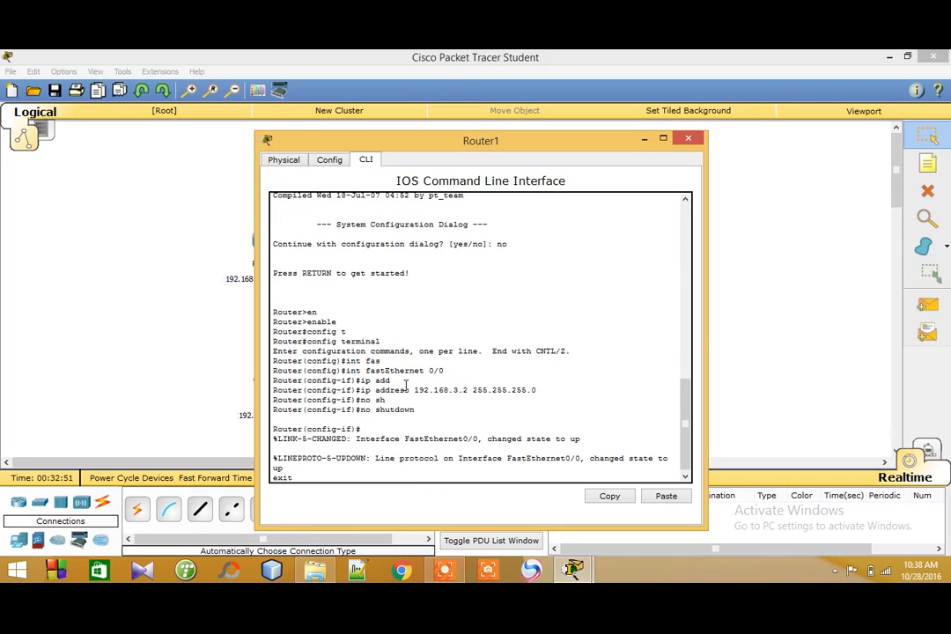
key("Return")
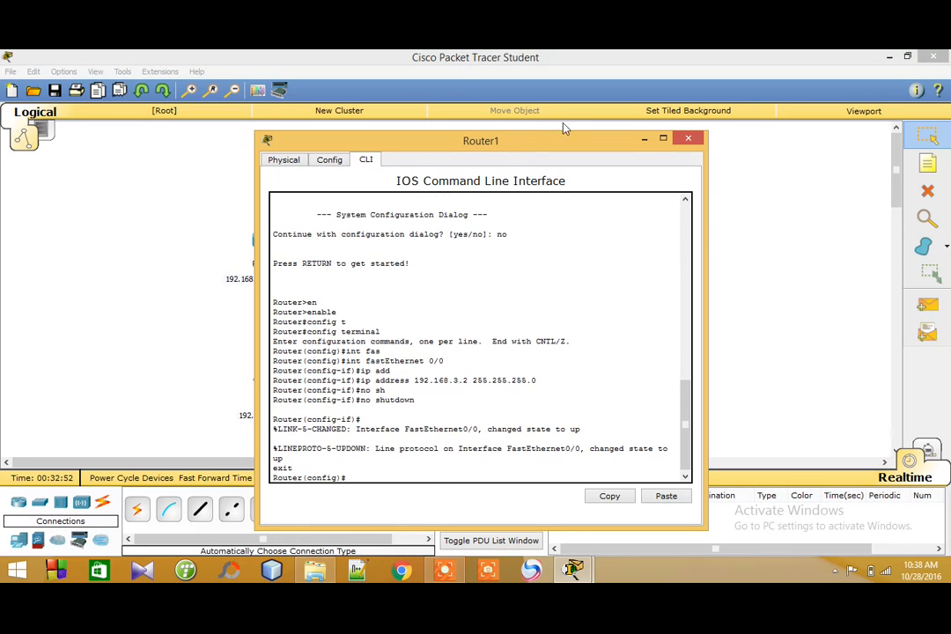
Check the topology behind Router1's window and enter configuration of its interface fastEthernet 0/1
left_click_drag(551, 142, 747, 410)
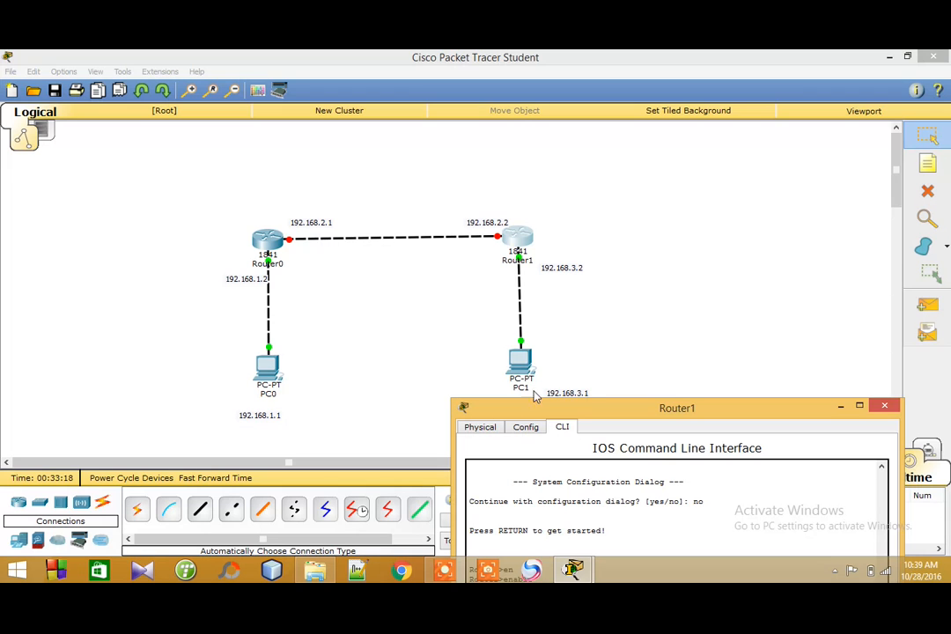
left_click_drag(535, 408, 405, 130)
type("int fa")
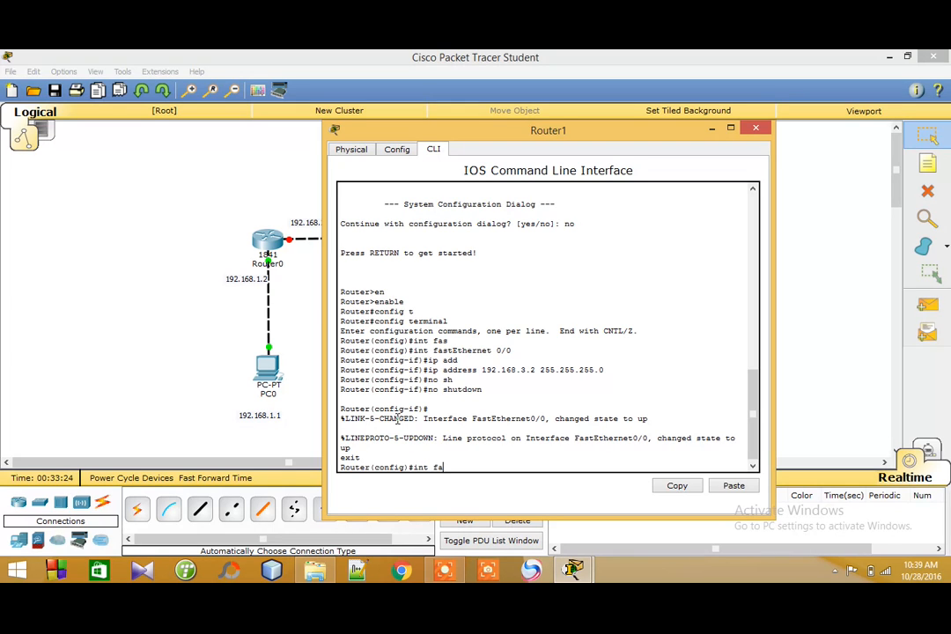
key("Tab")
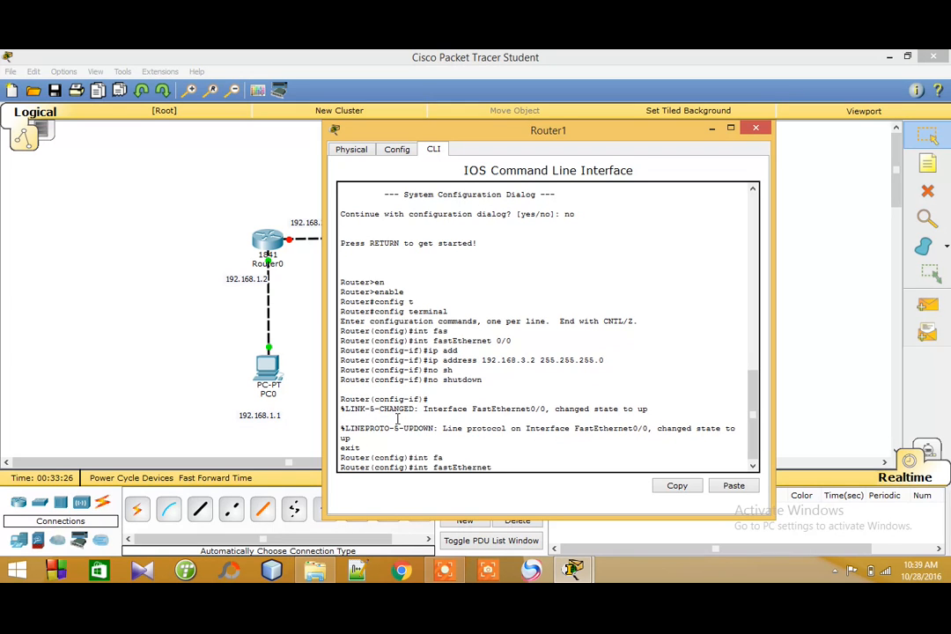
type("0/1")
key("Return")
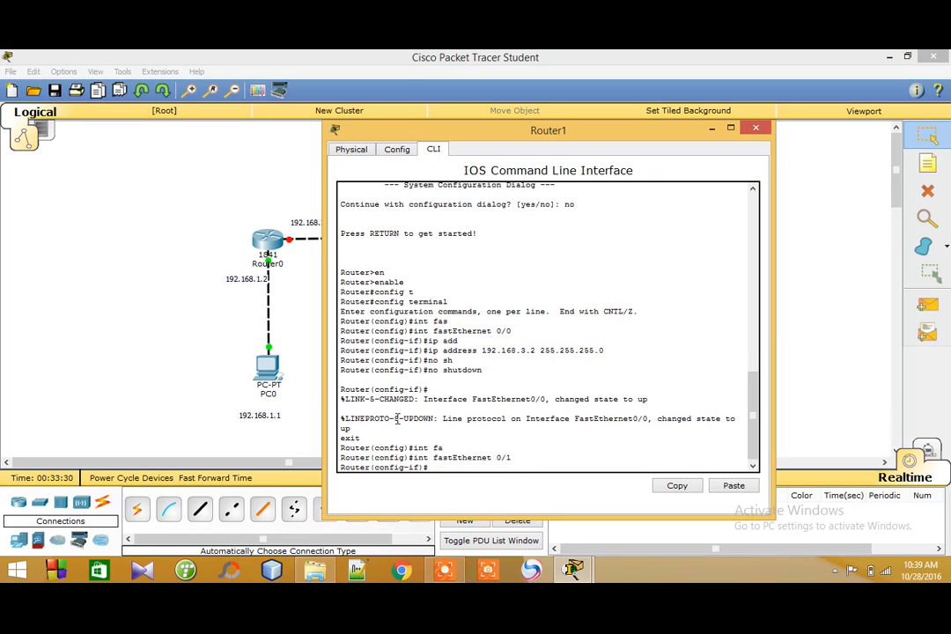
Assign IP address 192.168.2.2 with mask 255.255.255.0 to Router1's fastEthernet 0/1, correcting the mistyped mask before submitting
type("ip add")
key("Tab")
type("1")
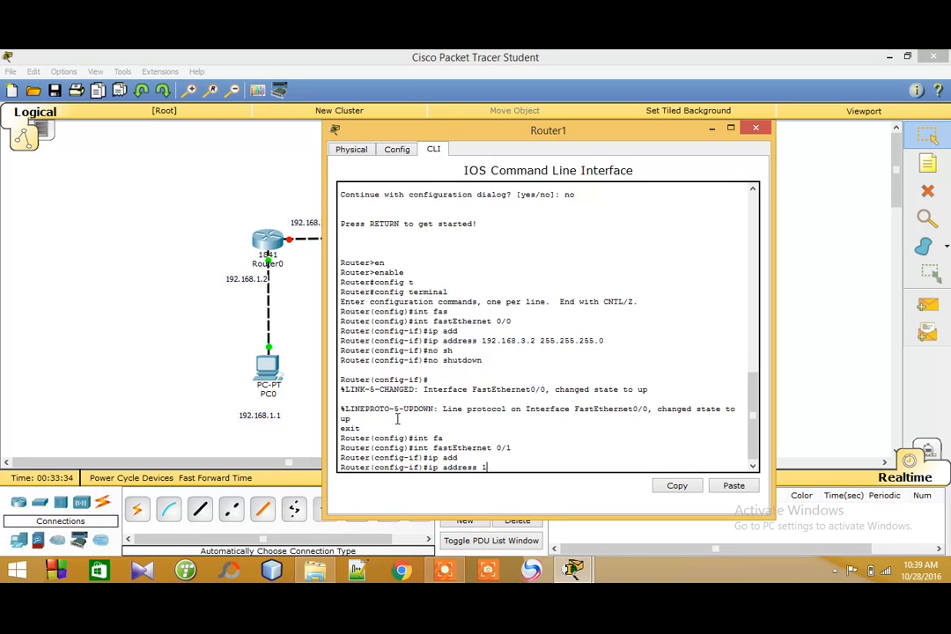
type("92.168.2.2 255.155.155.0")
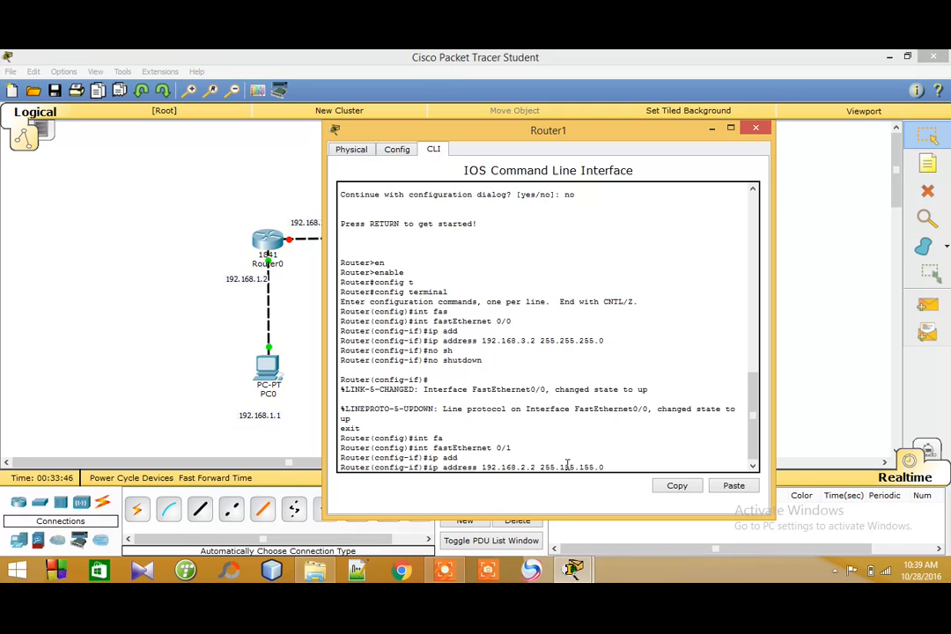
key("BackSpace")
type("2")
key("BackSpace")
type("0")
key("BackSpace")
type("2")
key("BackSpace")
key("Left")
key("Left")
key("Left")
key("Left")
key("BackSpace")
type("255.0")
key("Return")
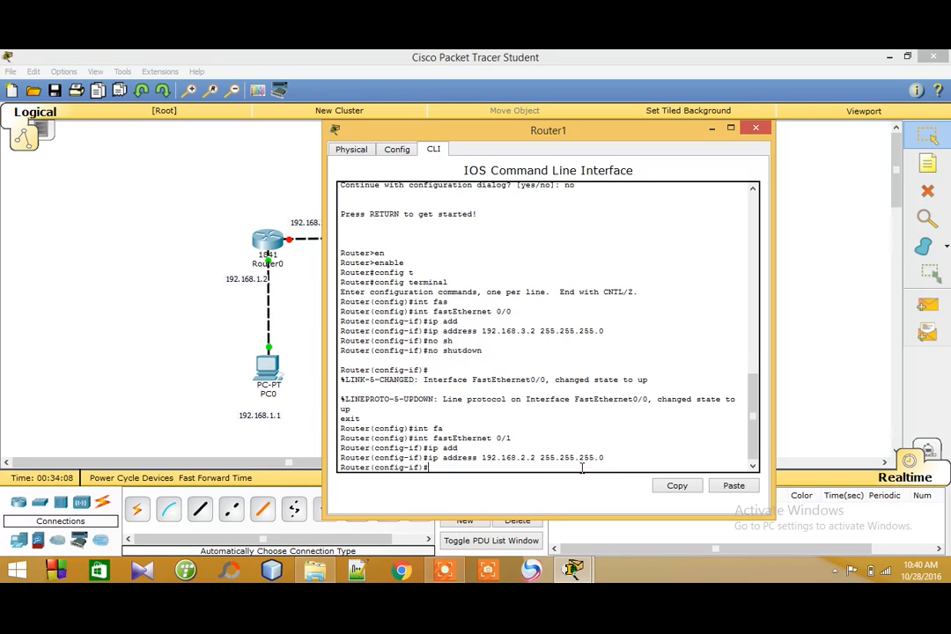
Enable Router1's fastEthernet 0/1 with no shutdown, exit to global configuration mode and close the Router1 window
type("no sh")
key("Tab")
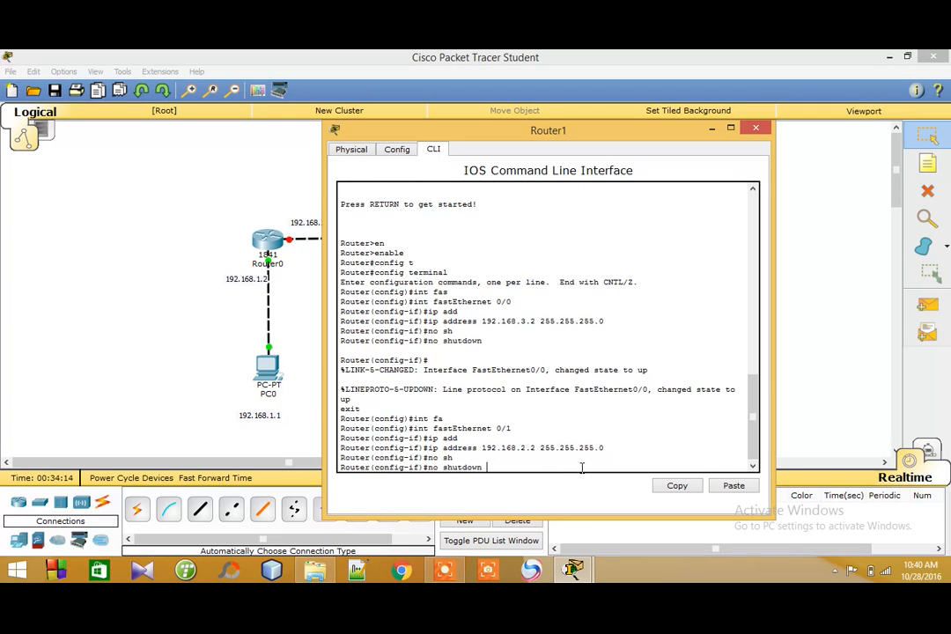
key("Return")
type("exit")
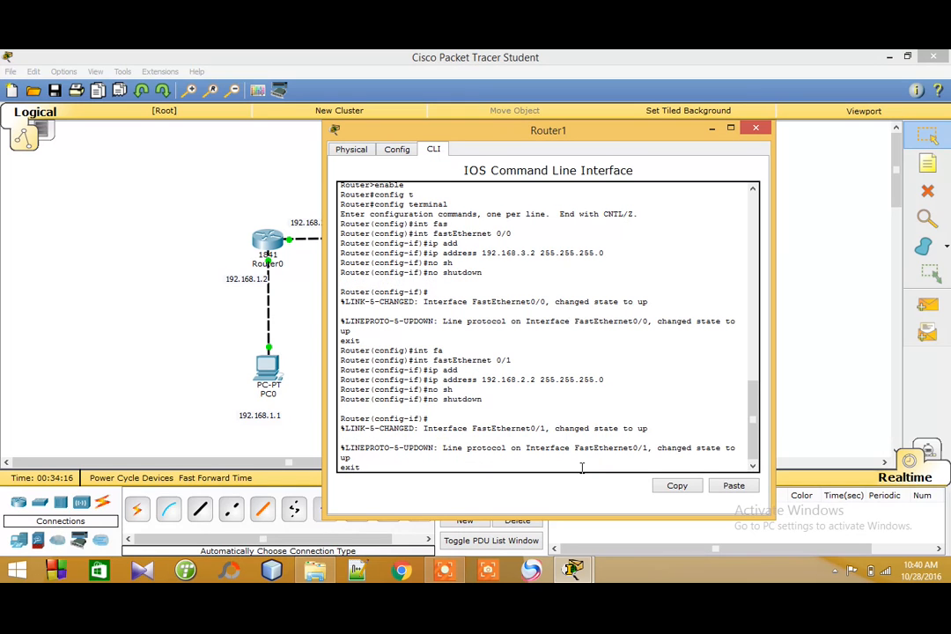
key("Return")
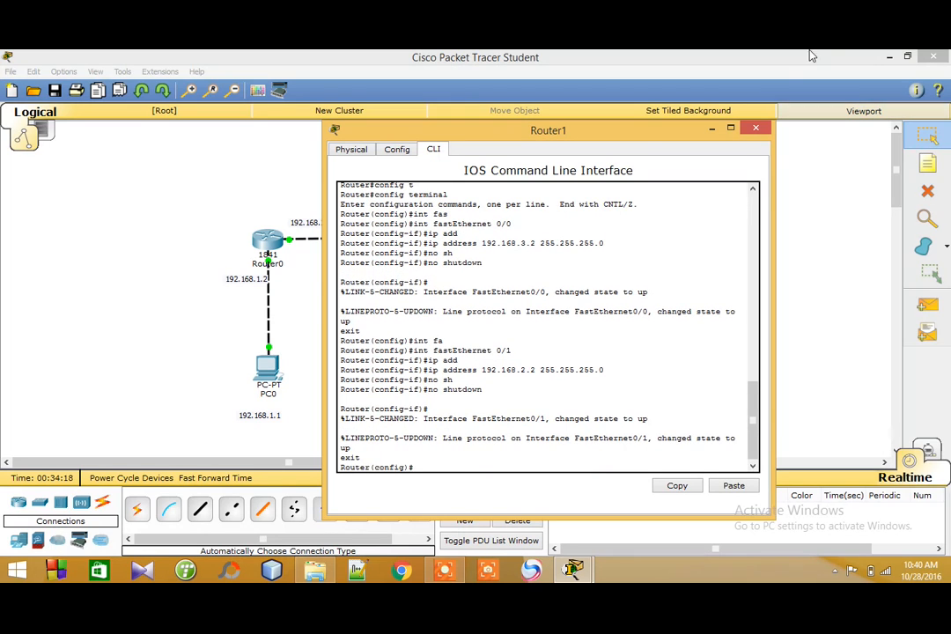
left_click(755, 129)
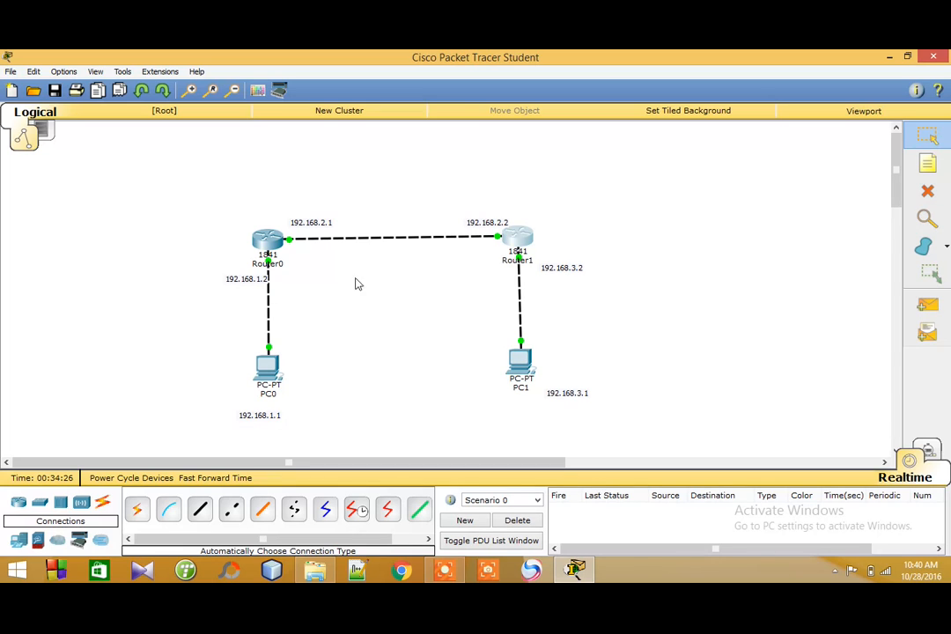
Open Router0's command line and begin an ip route command in global configuration mode
mouse_move(271, 306)
mouse_move(519, 361)
left_click(265, 243)
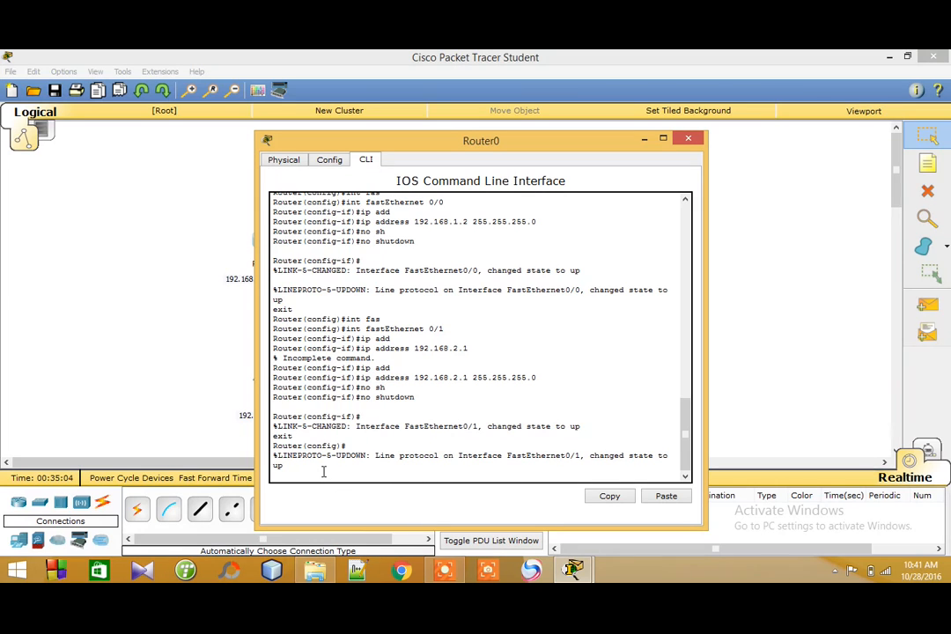
type("i")
key("Return")
type("i")
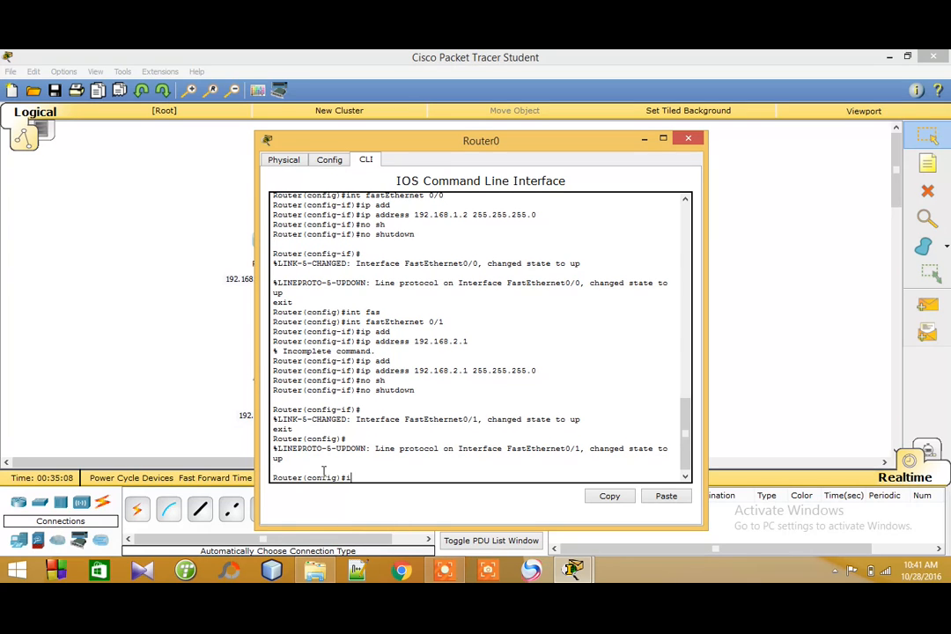
type("p r")
type("oute")
key("Tab")
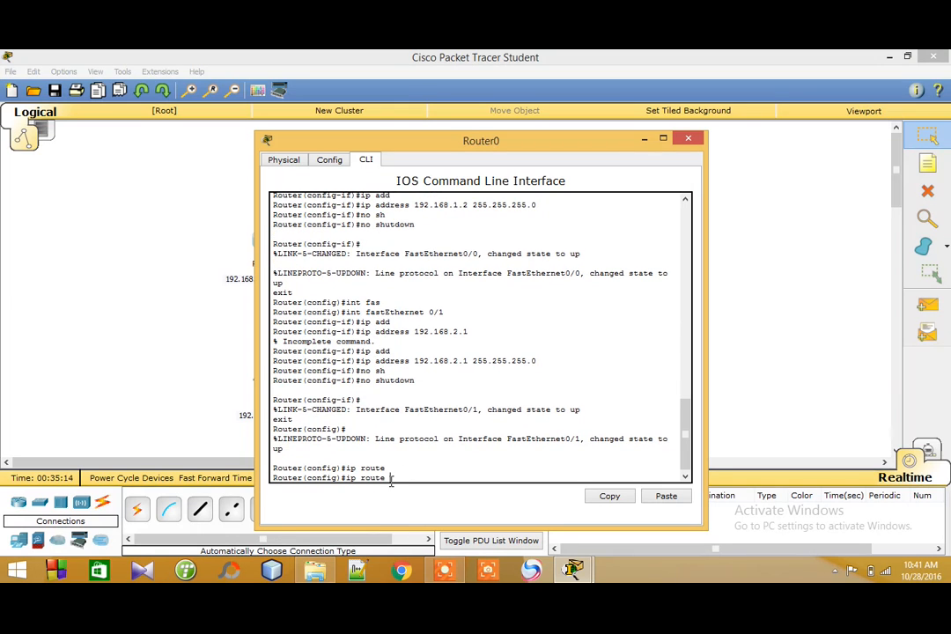
Check the topology, add destination 192.168.3.0 with mask 255.255.255.0 to Router0's route command, and try completing int fas as the exit interface
left_click_drag(515, 149, 680, 178)
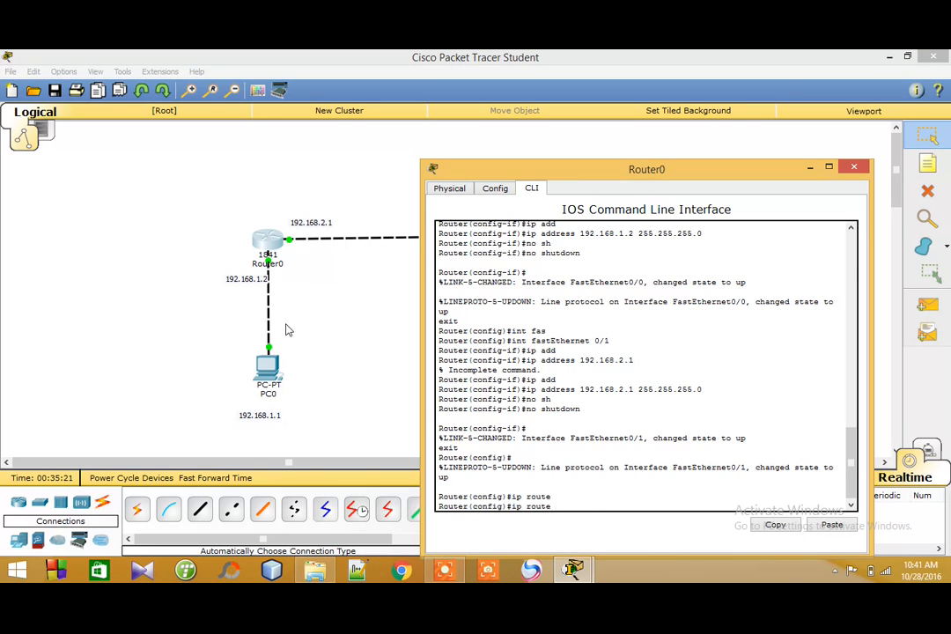
left_click_drag(496, 170, 827, 150)
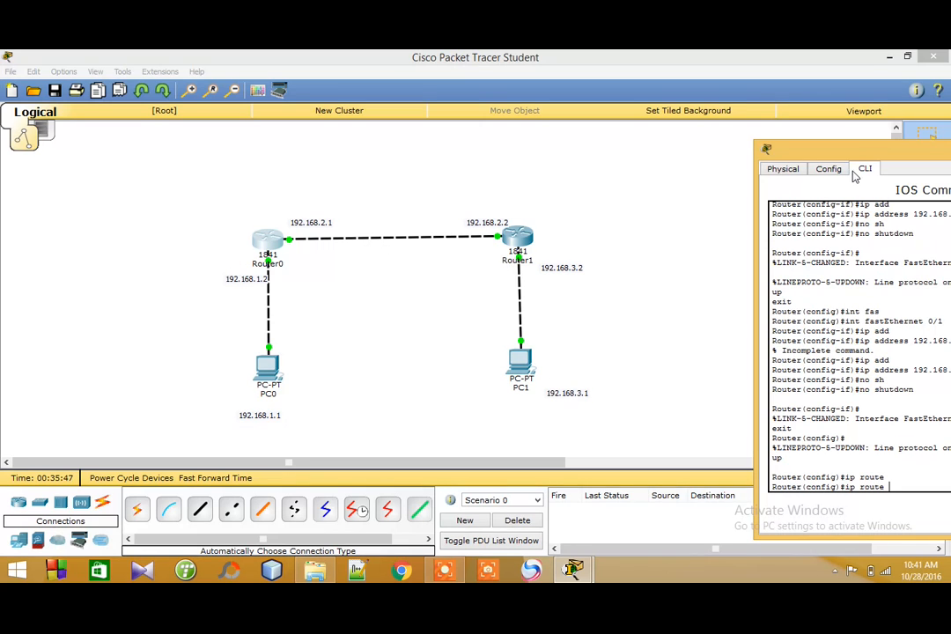
left_click_drag(858, 157, 479, 133)
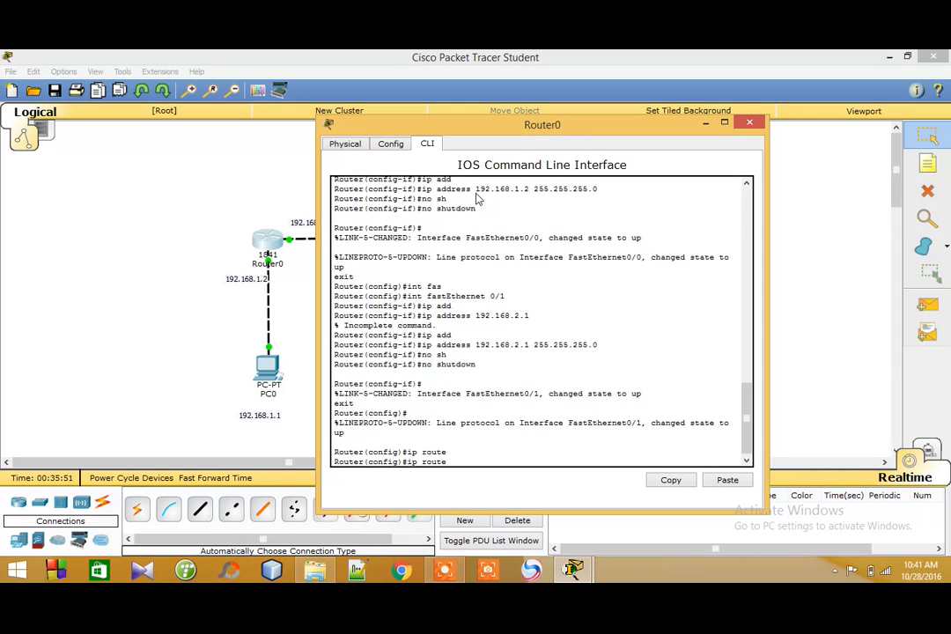
type("192.168.3.0")
type("255.255.255.")
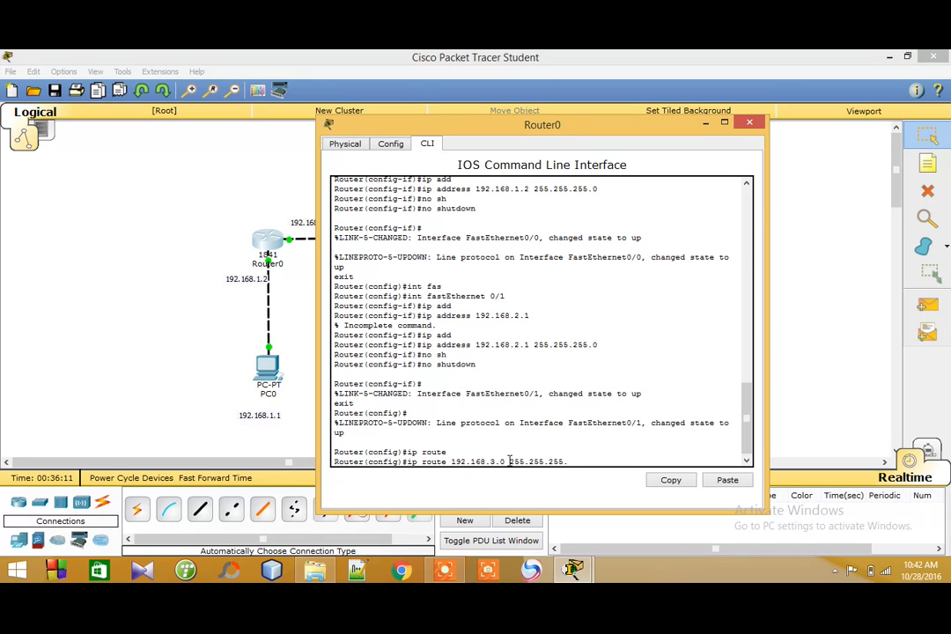
type("0 int fa")
key("Tab")
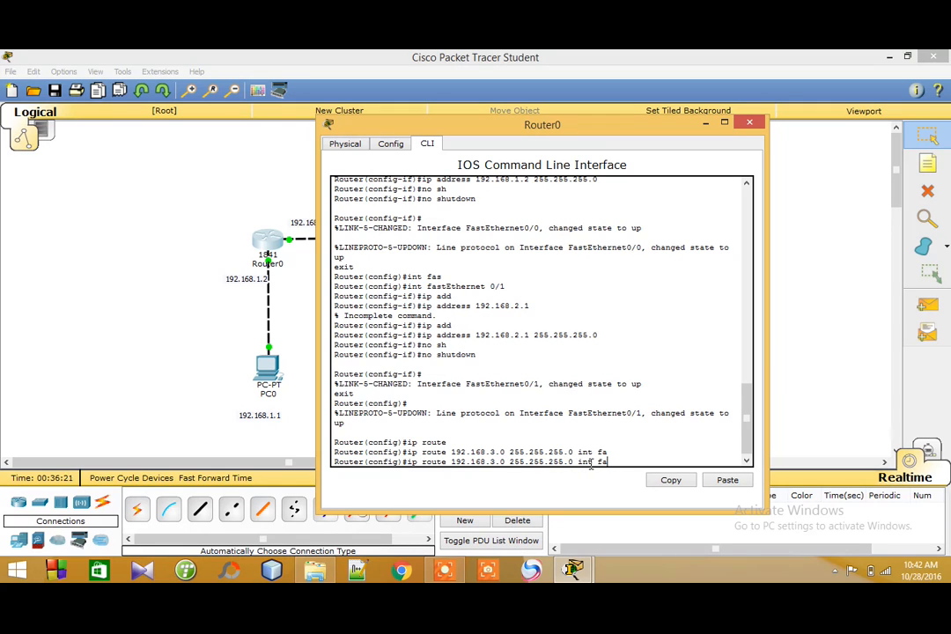
type("s")
key("Tab")
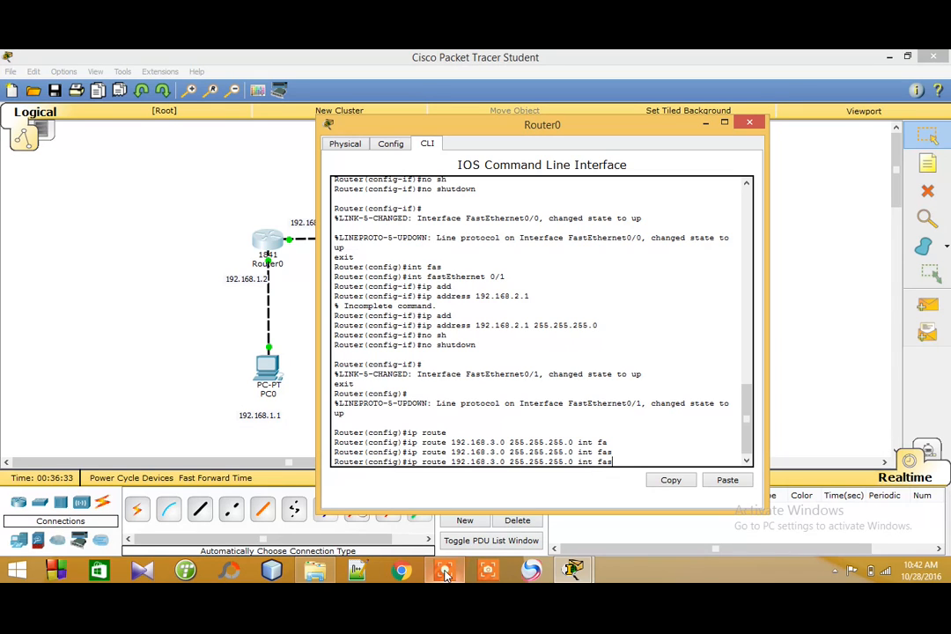
Replace the int fas text in Router0's route command with the fastEthernet keyword
mouse_move(444, 573)
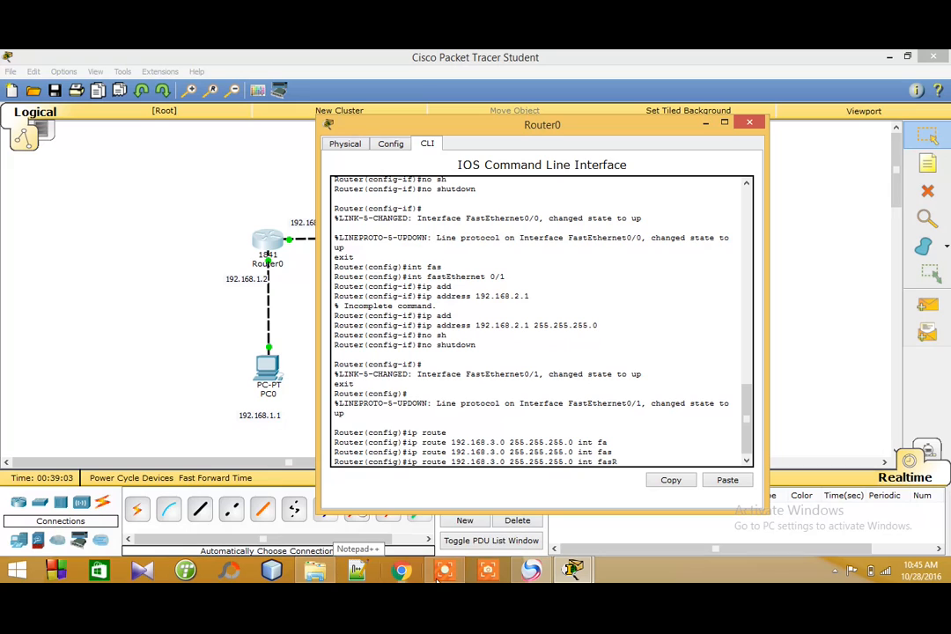
key("BackSpace")
key("BackSpace")
key("BackSpace")
key("BackSpace")
key("BackSpace")
key("BackSpace")
key("BackSpace")
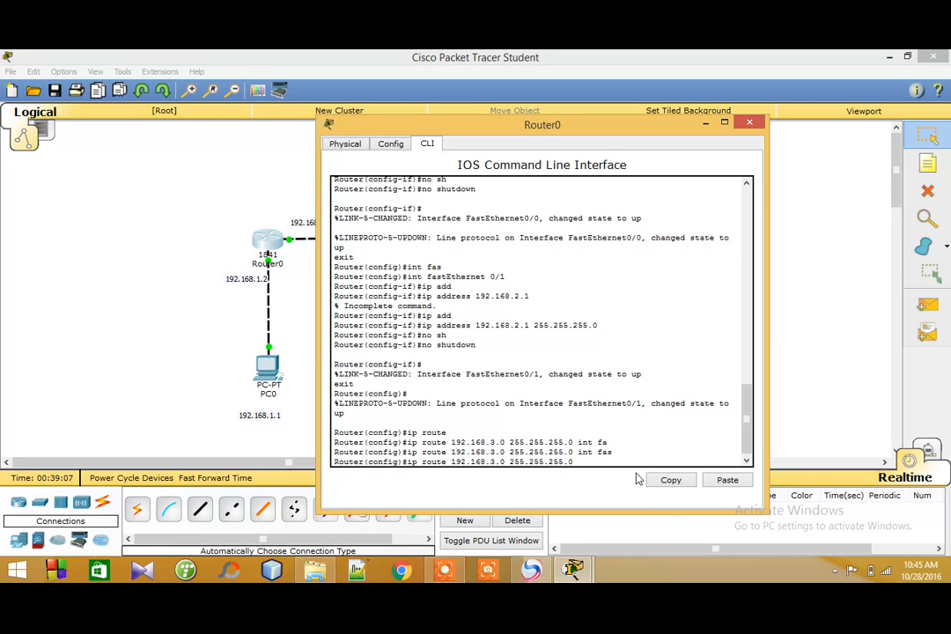
type("fast")
key("Tab")
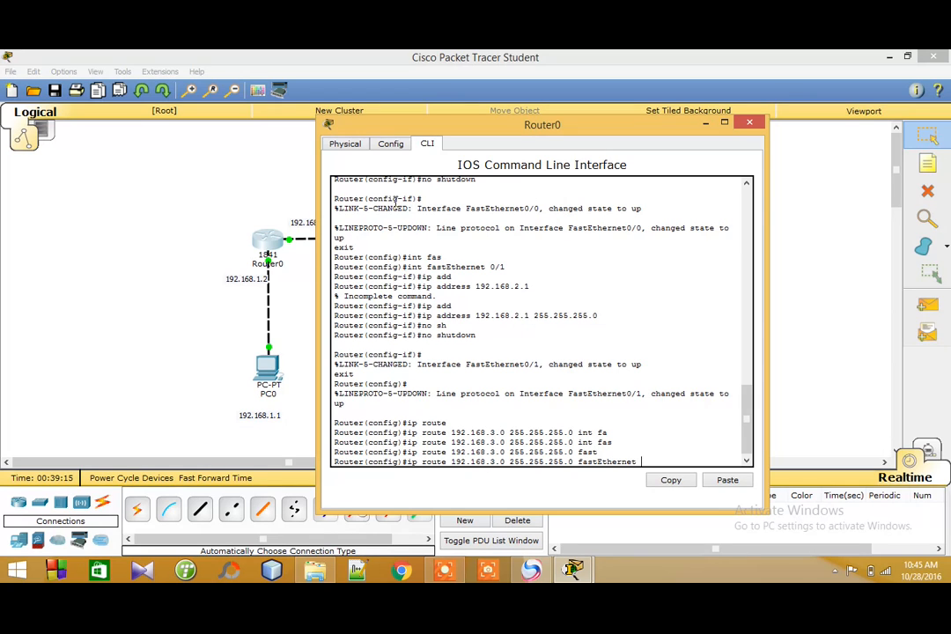
Check Router0's port toward Router1, finish the static route with exit interface fastEthernet 0/1, and close the Router0 window
left_click(706, 128)
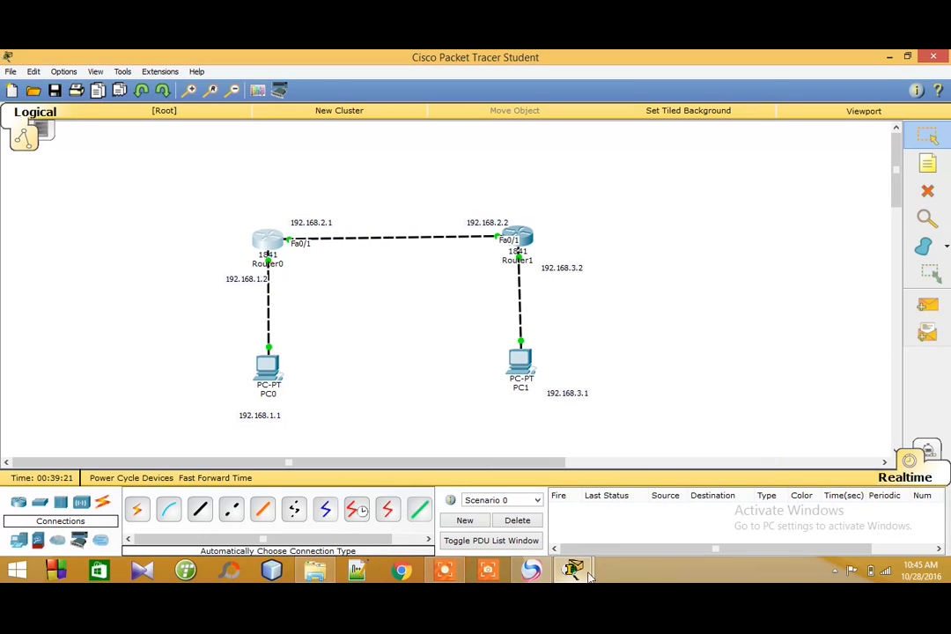
mouse_move(573, 570)
left_click(625, 529)
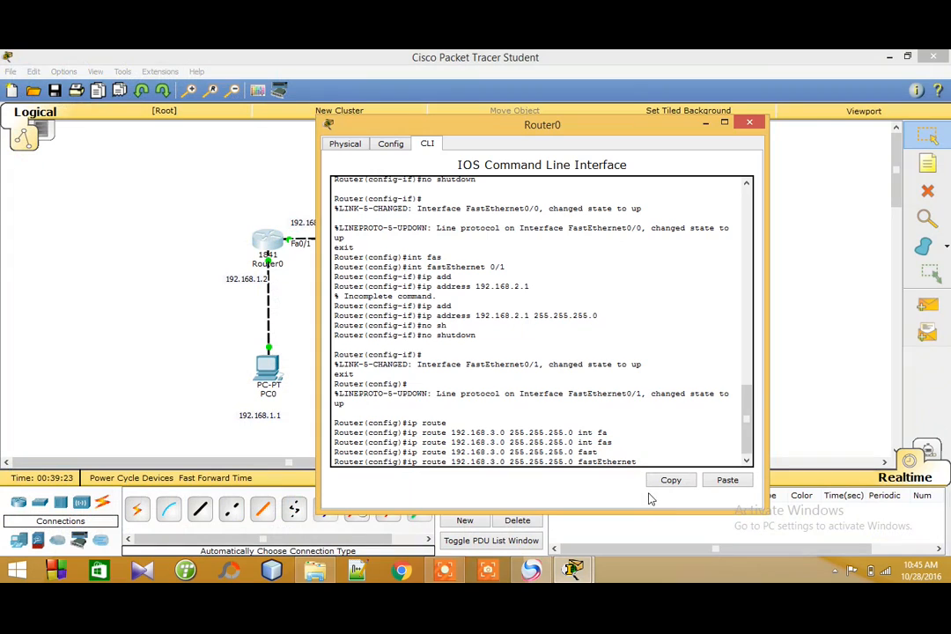
left_click(653, 461)
type("0/")
type("1")
key("Return")
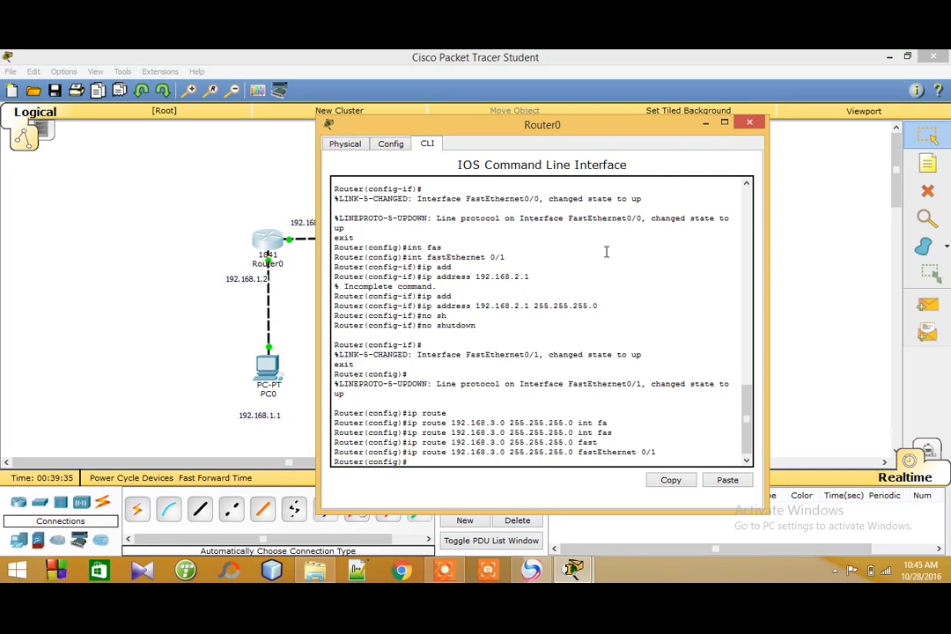
left_click(748, 122)
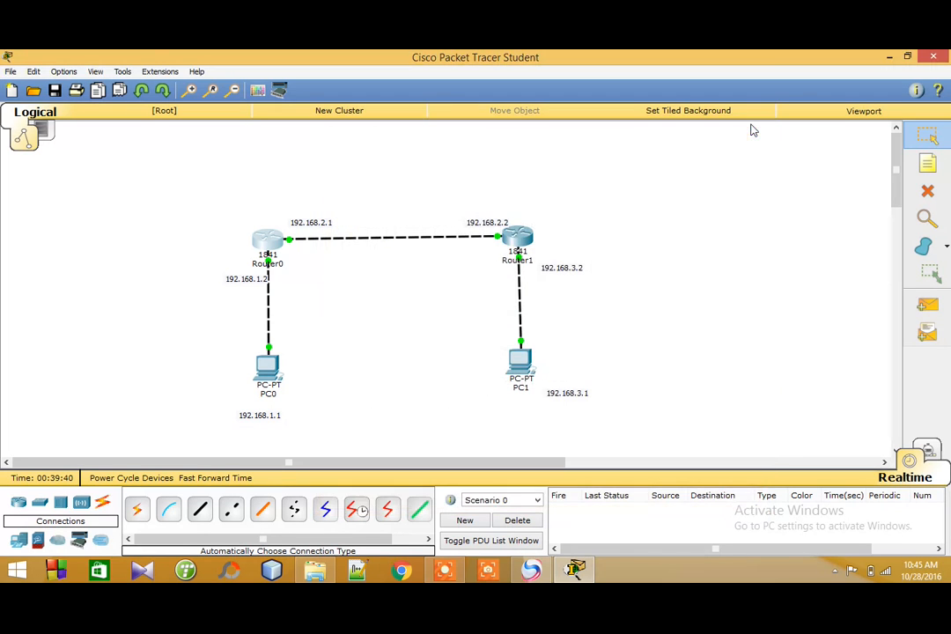
Open Router1's command line beside the topology and begin an ip route command in global configuration mode
left_click(517, 241)
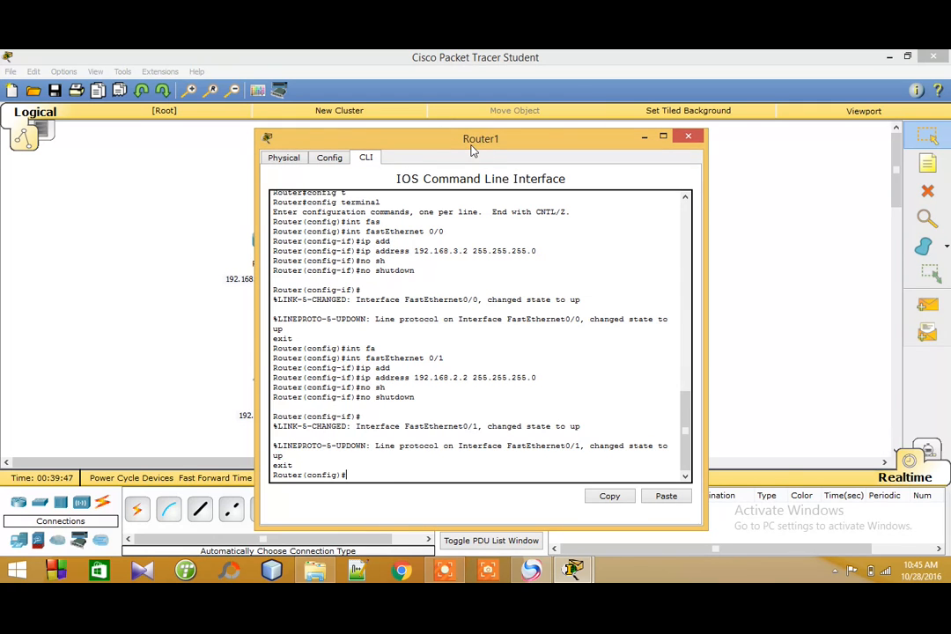
left_click_drag(471, 146, 677, 180)
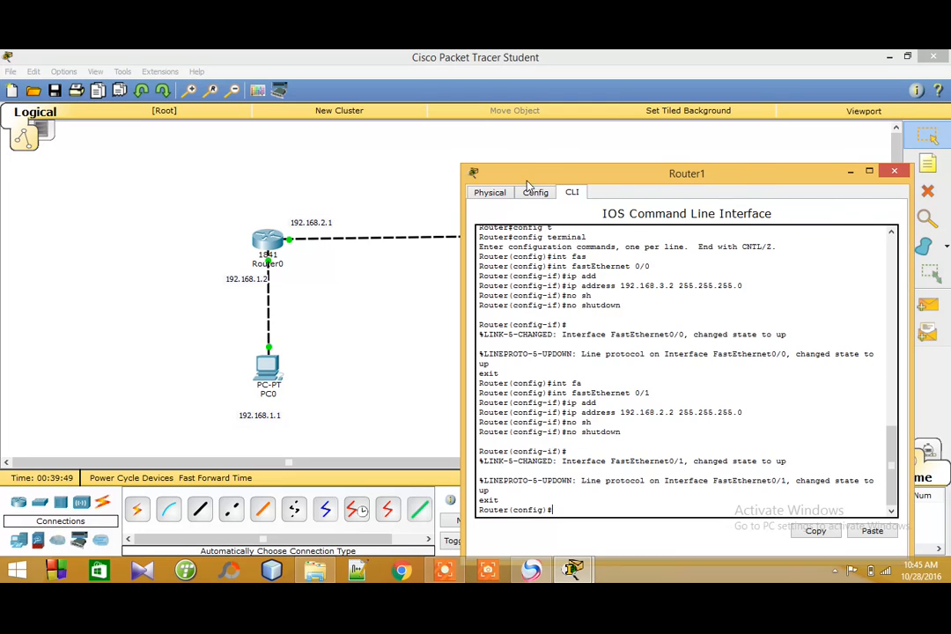
left_click_drag(526, 174, 612, 170)
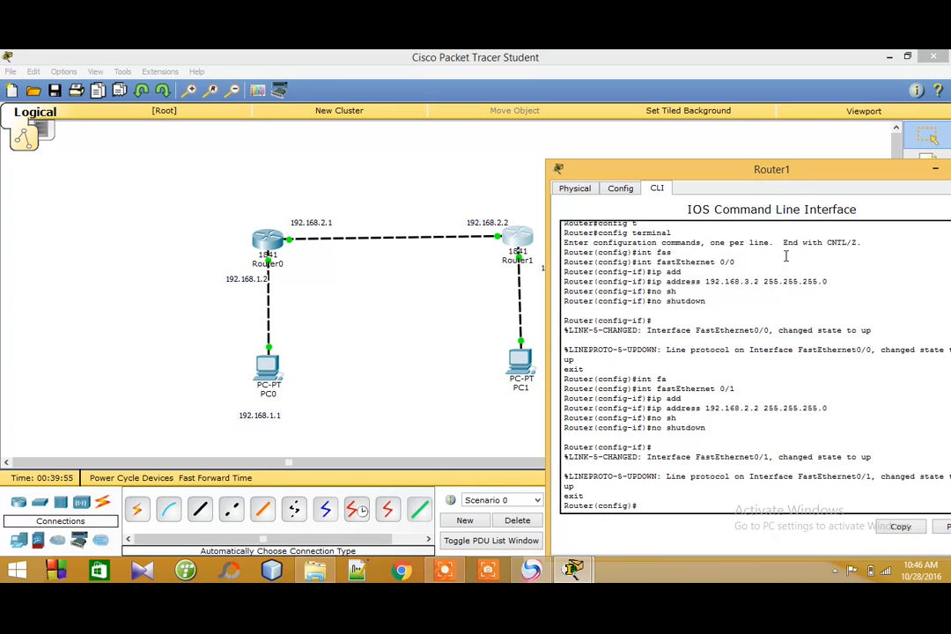
left_click_drag(801, 179, 603, 135)
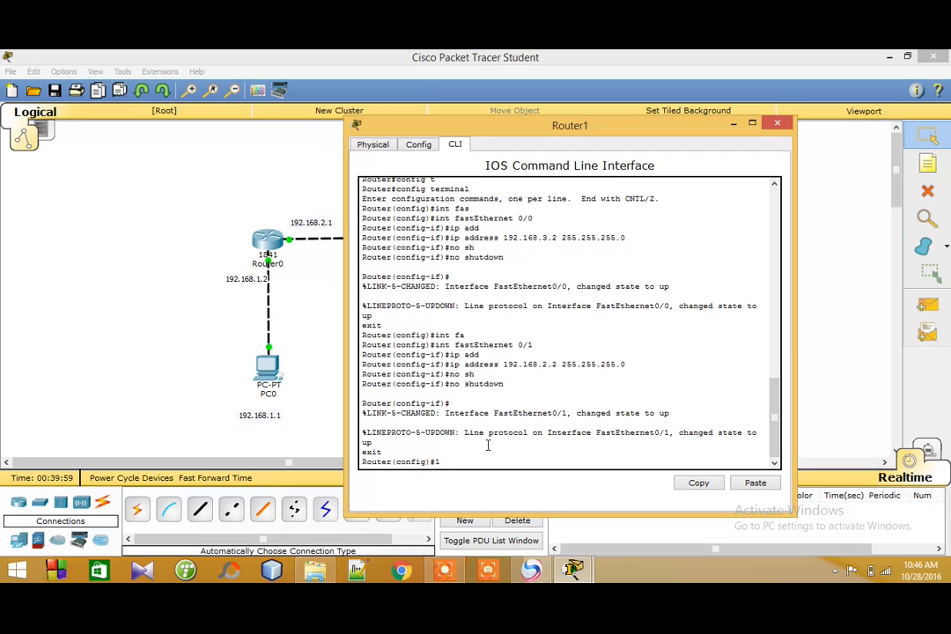
type("ip route")
key("Tab")
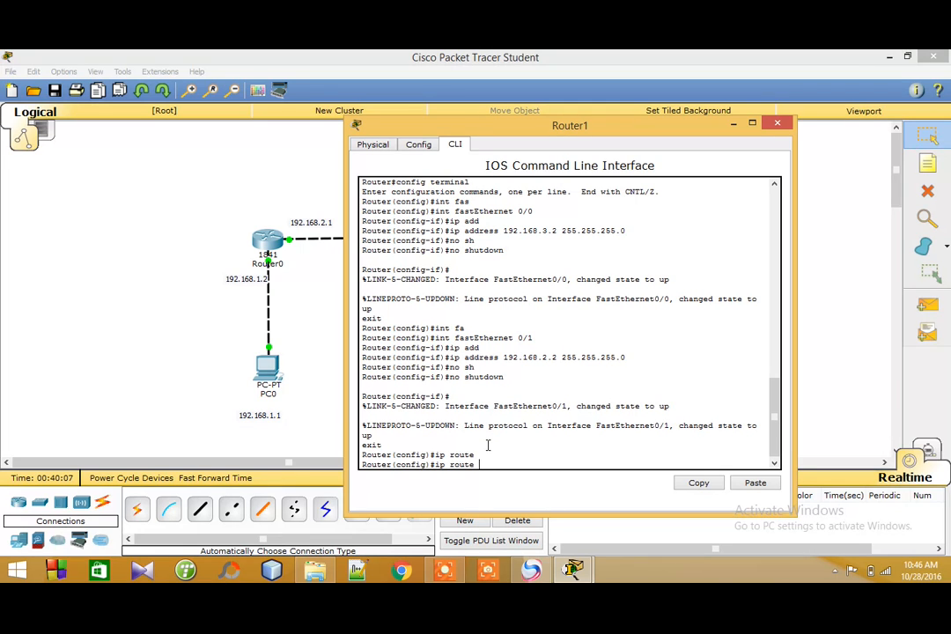
Complete Router1's static route to 192.168.1.0 with mask 255.255.255.0 through fastEthernet 0/1, checking its port toward Router0, and close the Router1 window
type("192.168.1.0 255.255.255.0 fas")
key("Tab")
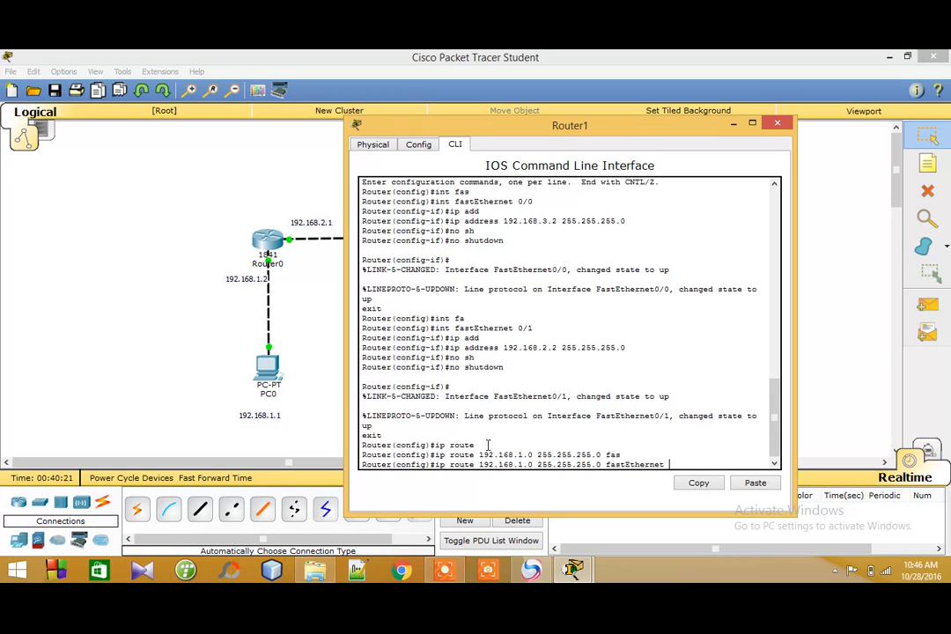
type("0/1")
left_click_drag(607, 127, 591, 414)
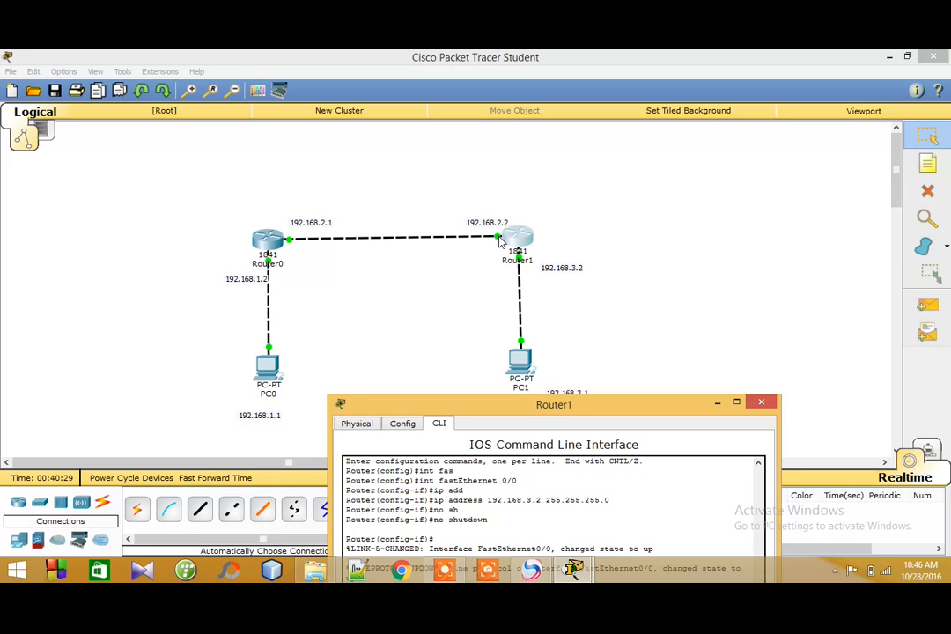
left_click_drag(519, 404, 470, 166)
key("Return")
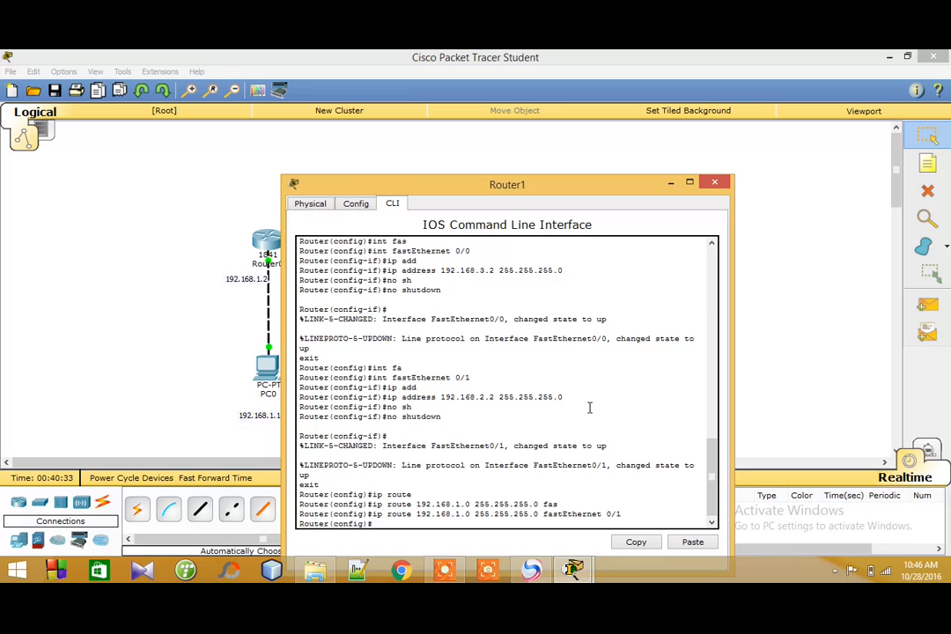
left_click(713, 182)
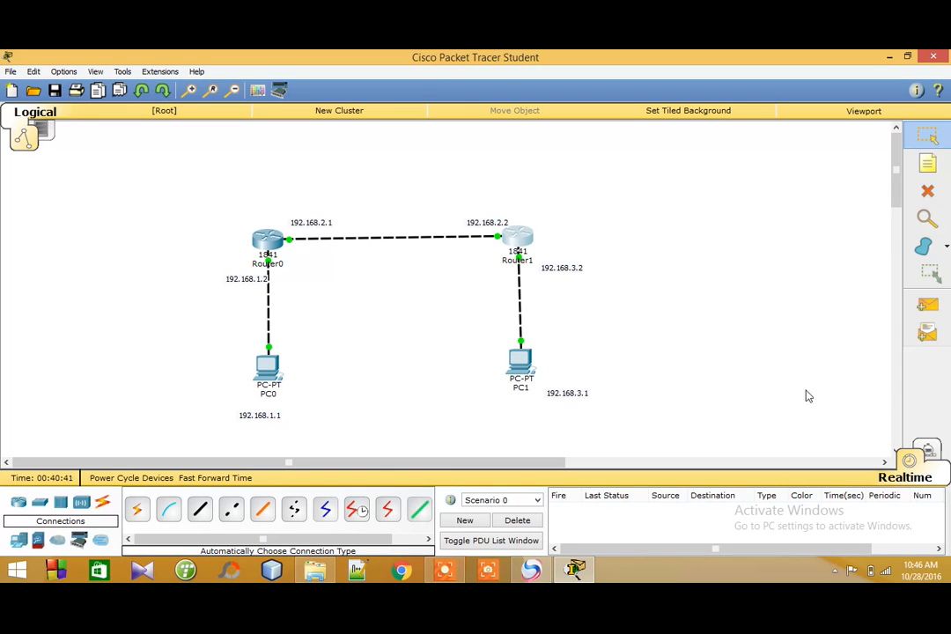
Send a simple PDU from PC0 to PC1 to test the connection between the two subnets
left_click(923, 309)
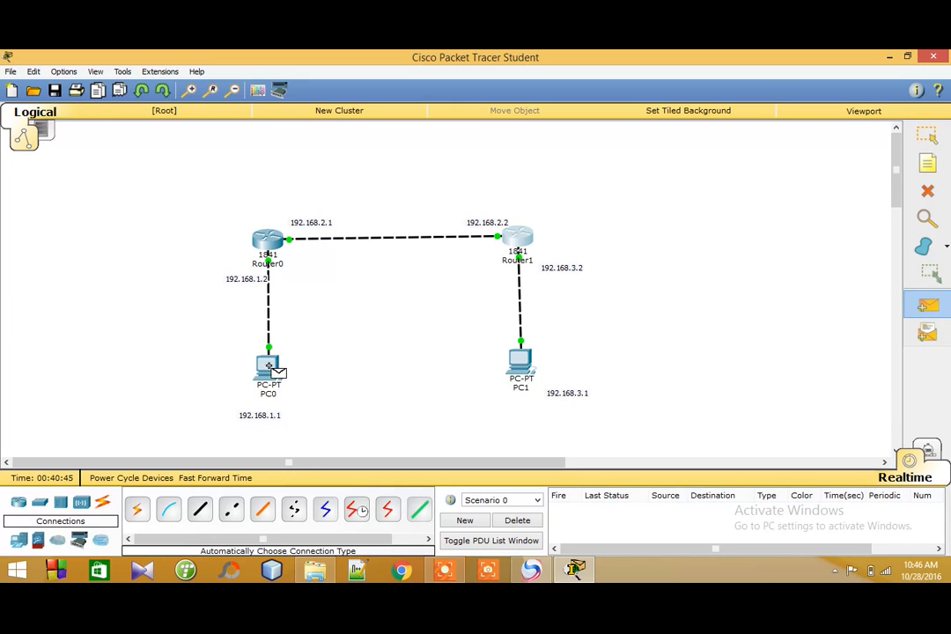
mouse_move(269, 365)
left_click(269, 369)
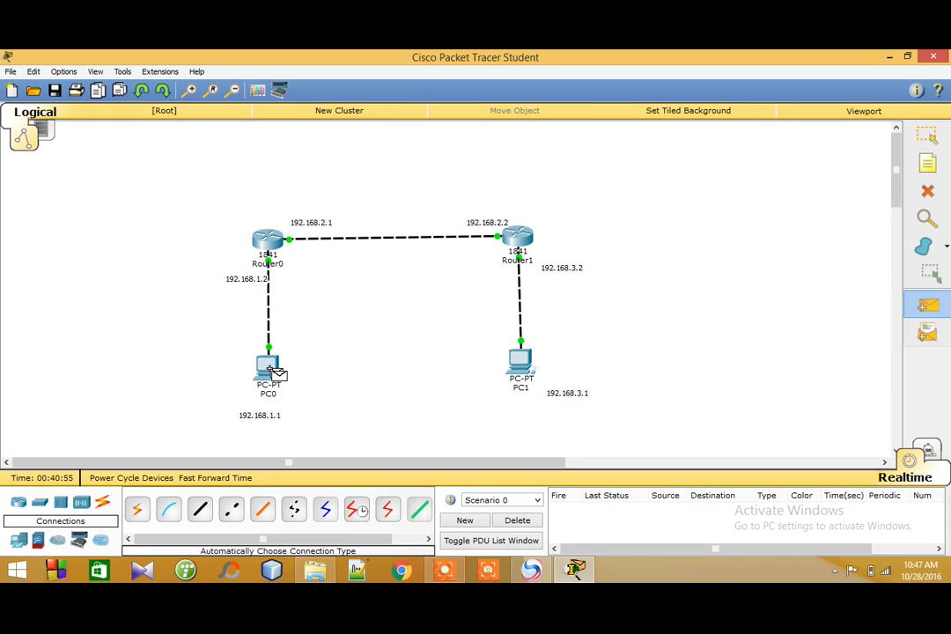
left_click(515, 364)
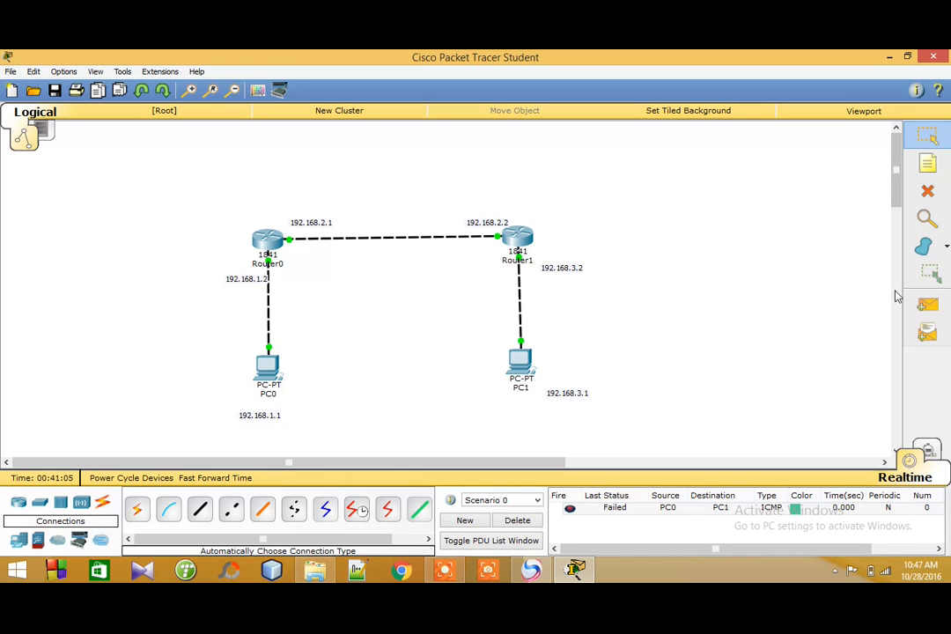
Repeat the connectivity test by sending two more simple PDUs from PC0 to PC1
mouse_move(893, 184)
left_mouse_down()
mouse_move(896, 289)
mouse_move(895, 168)
left_mouse_up()
left_click(923, 303)
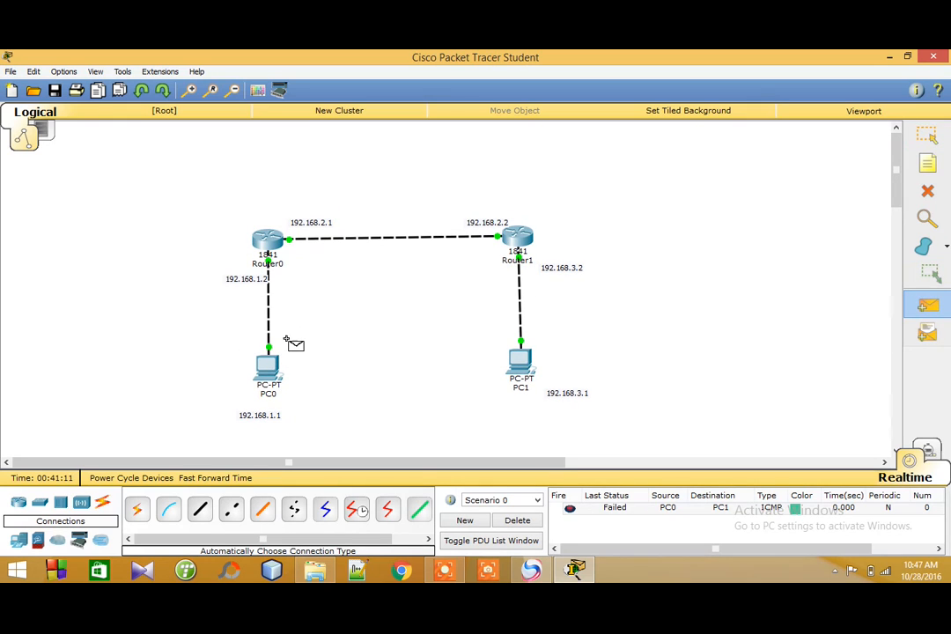
left_click(270, 368)
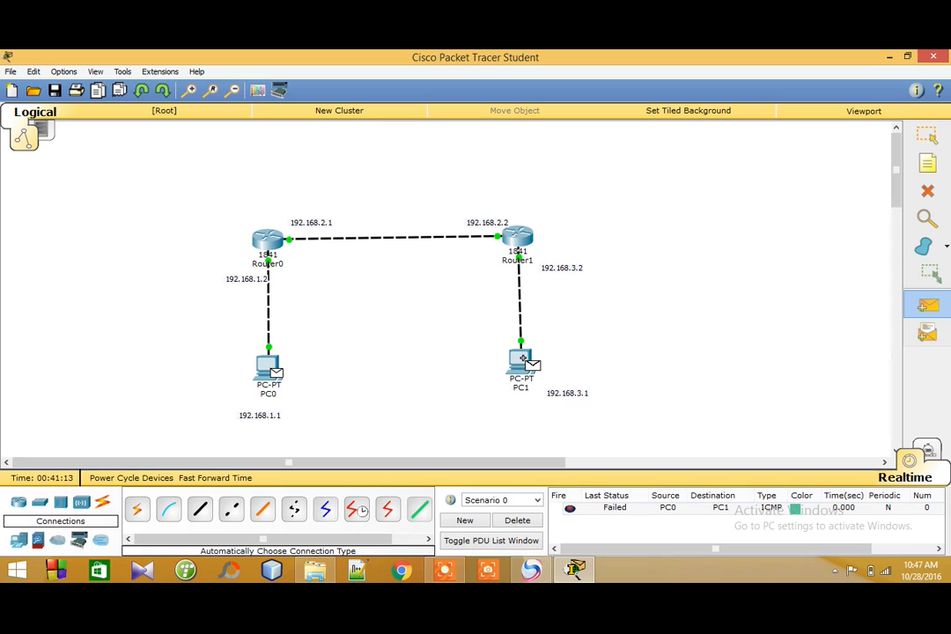
mouse_move(523, 358)
left_click(523, 364)
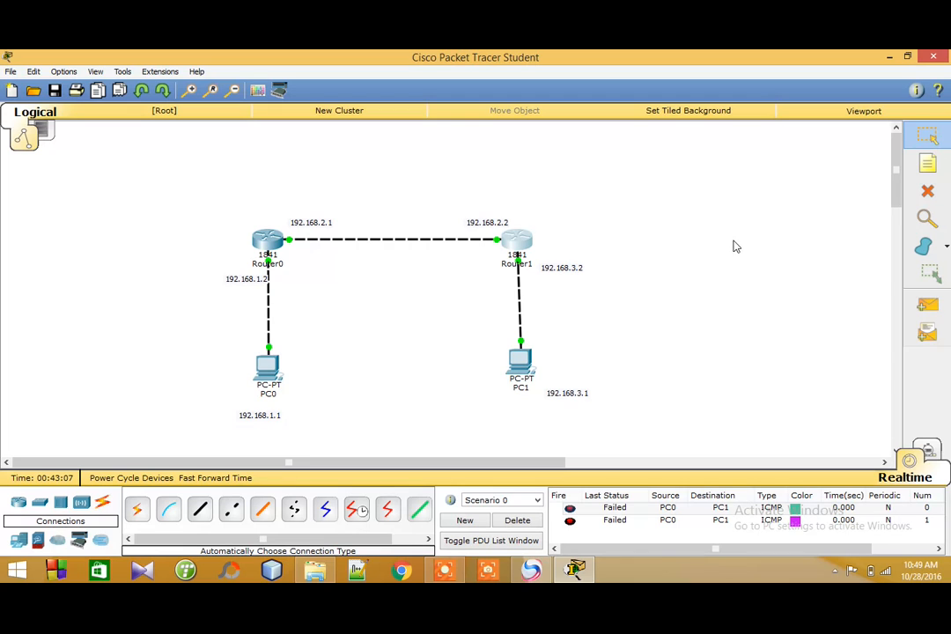
left_click(927, 304)
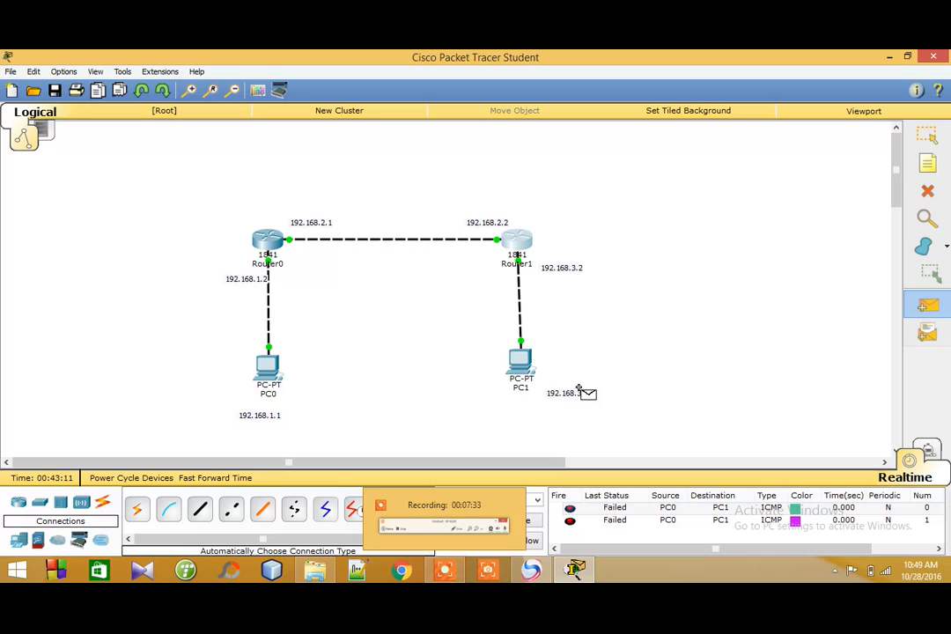
left_click(270, 368)
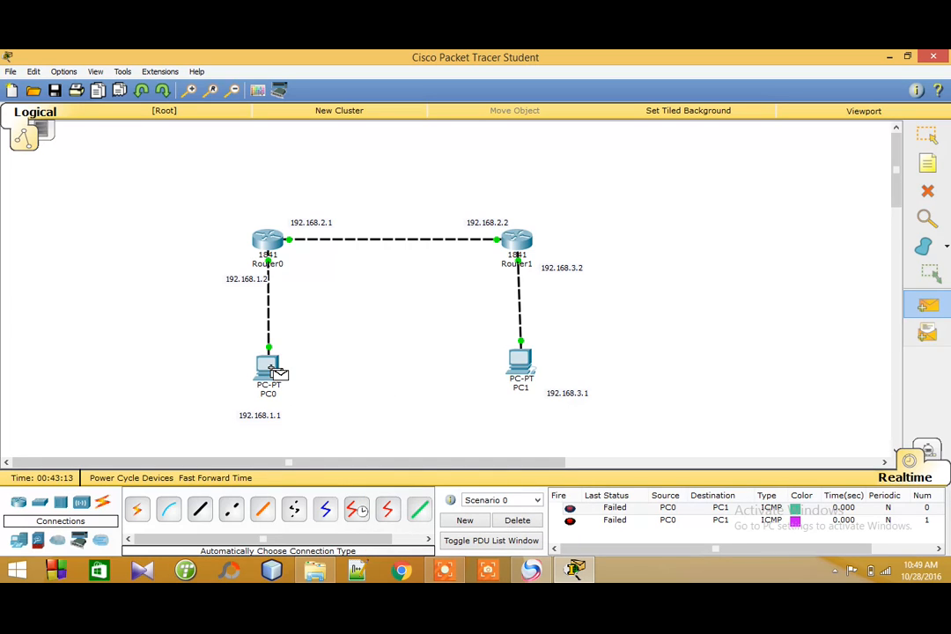
left_click(521, 365)
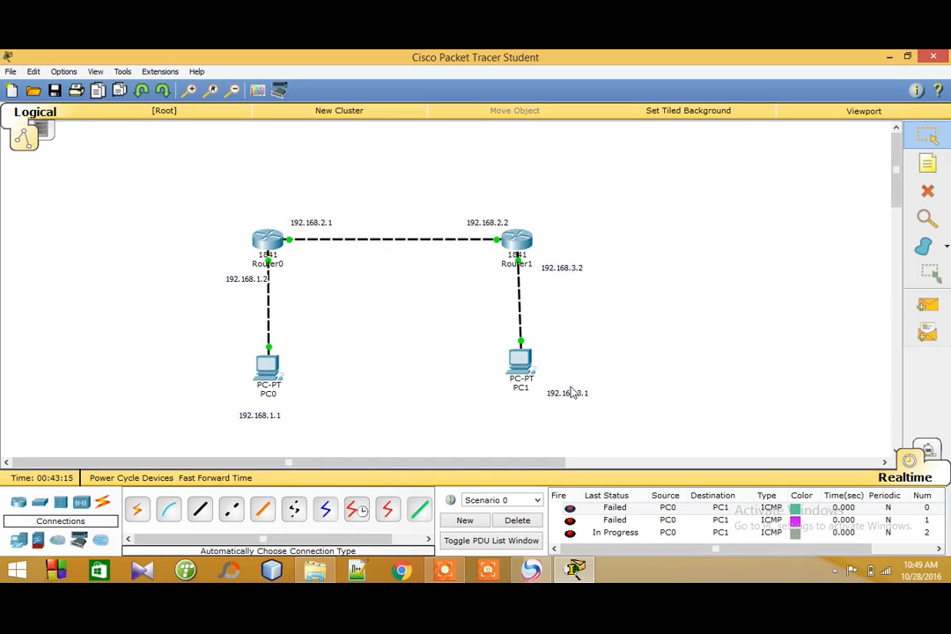
Test the reverse direction with a simple PDU from PC1 to PC0 and check its status in the PDU list
left_click(926, 305)
left_click(523, 365)
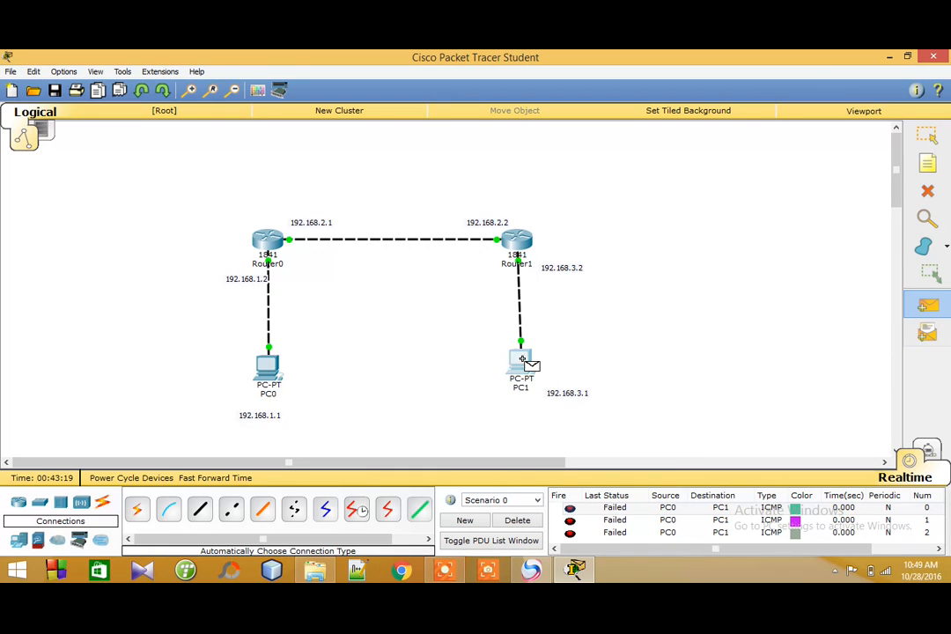
left_click(271, 374)
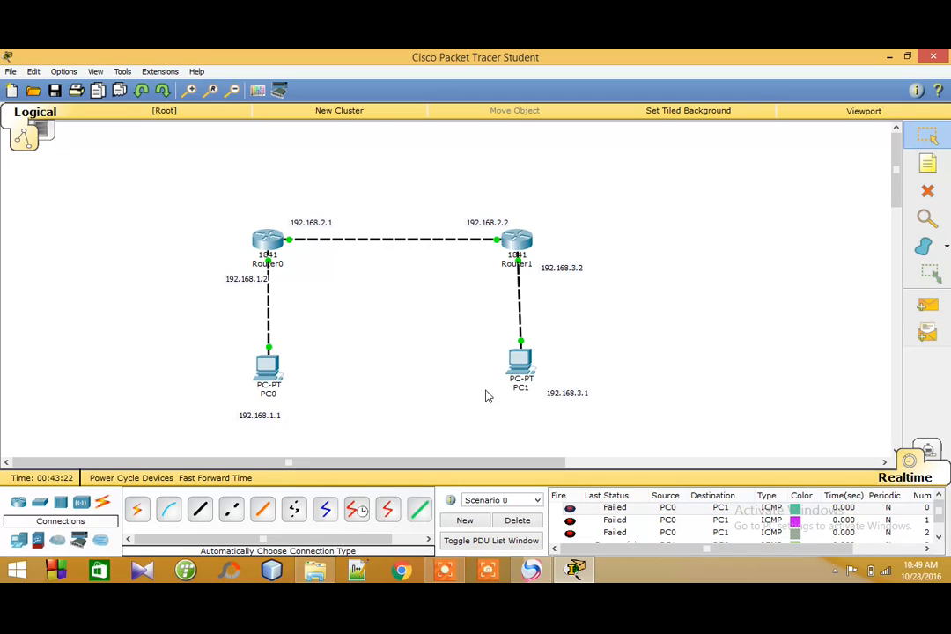
left_click(939, 534)
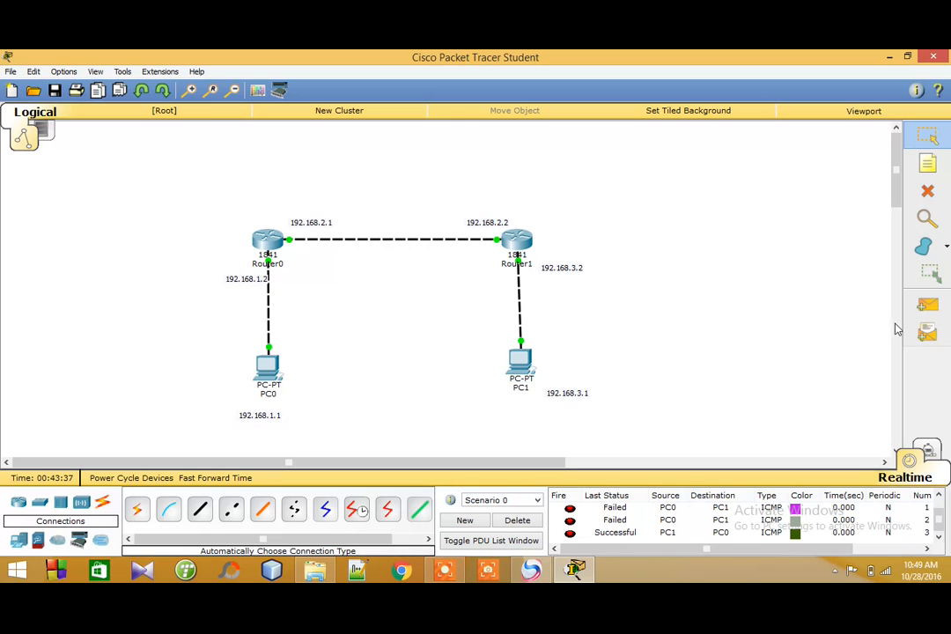
Send another simple PDU from PC0 to PC1 and check its delivery status in the PDU list
left_click(928, 309)
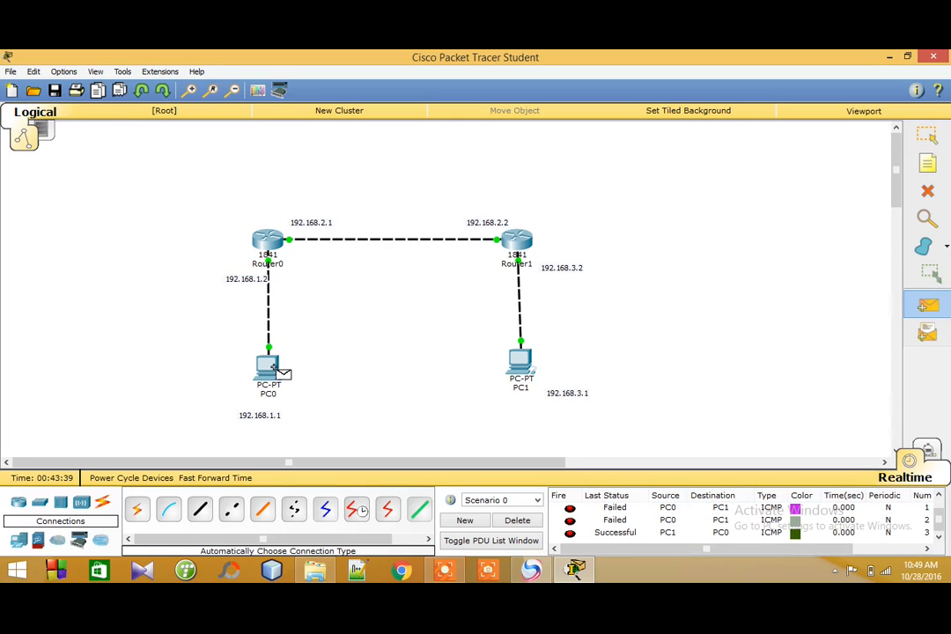
left_click(273, 367)
left_click(525, 363)
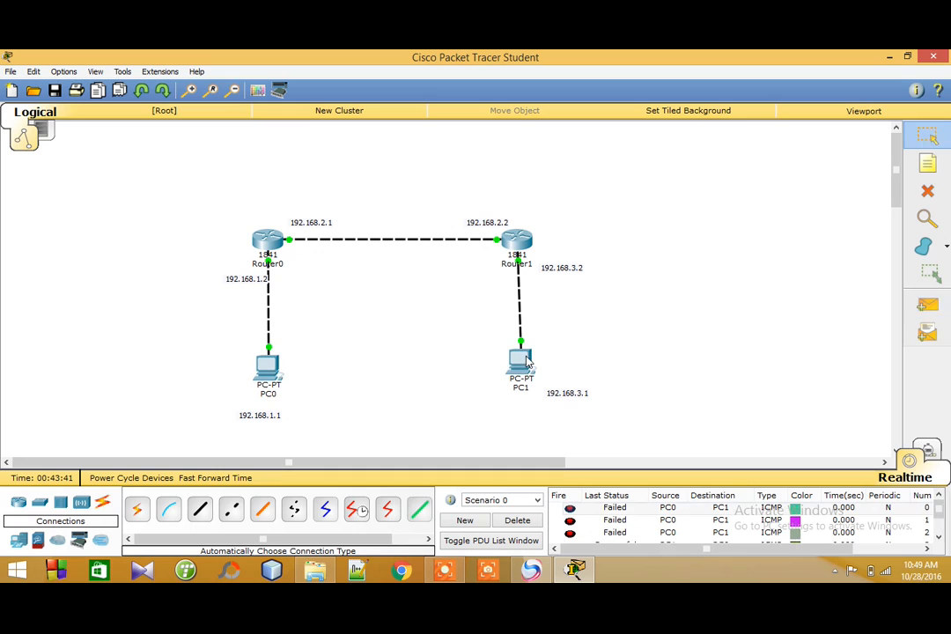
scroll(704, 524, "down", 1)
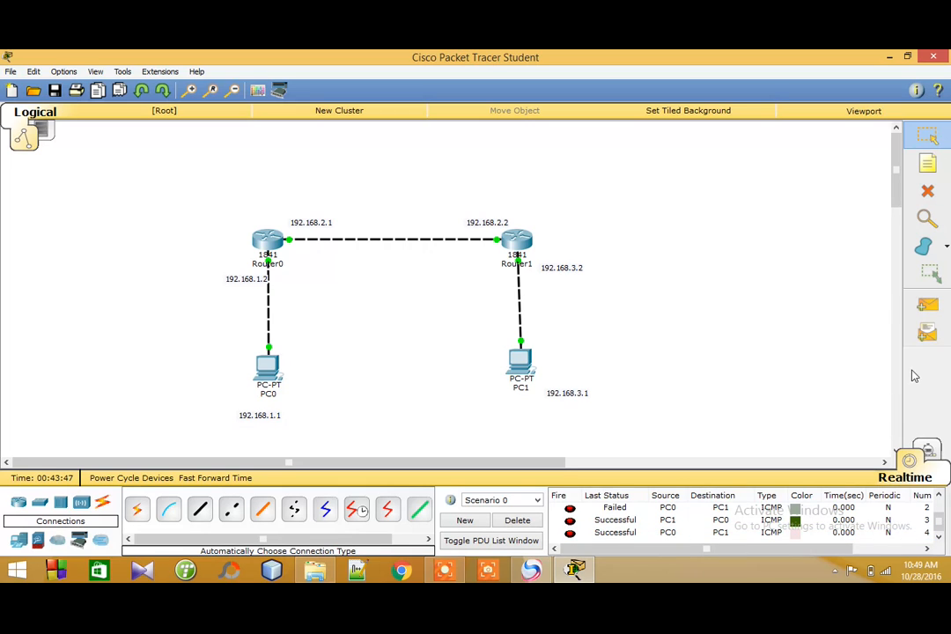
Send a second simple PDU from PC1 to PC0 and check its delivery status
left_click(925, 305)
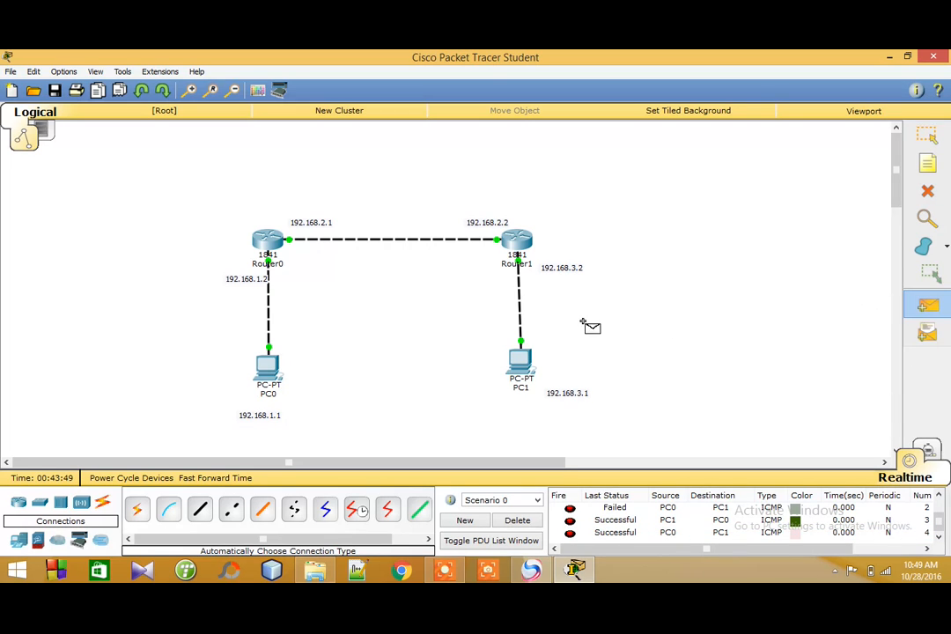
left_click(524, 358)
left_click(269, 372)
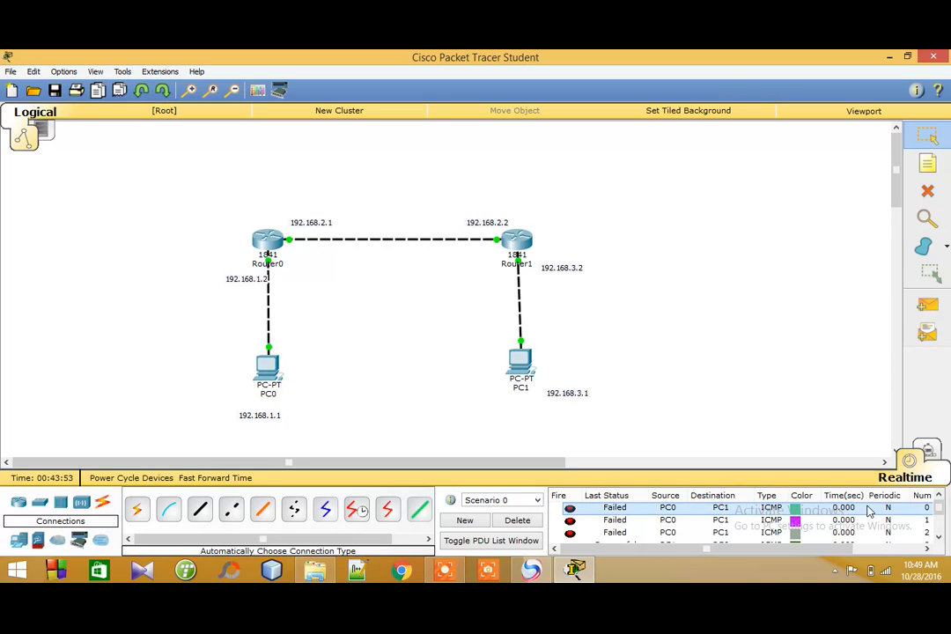
scroll(940, 514, "down", 1)
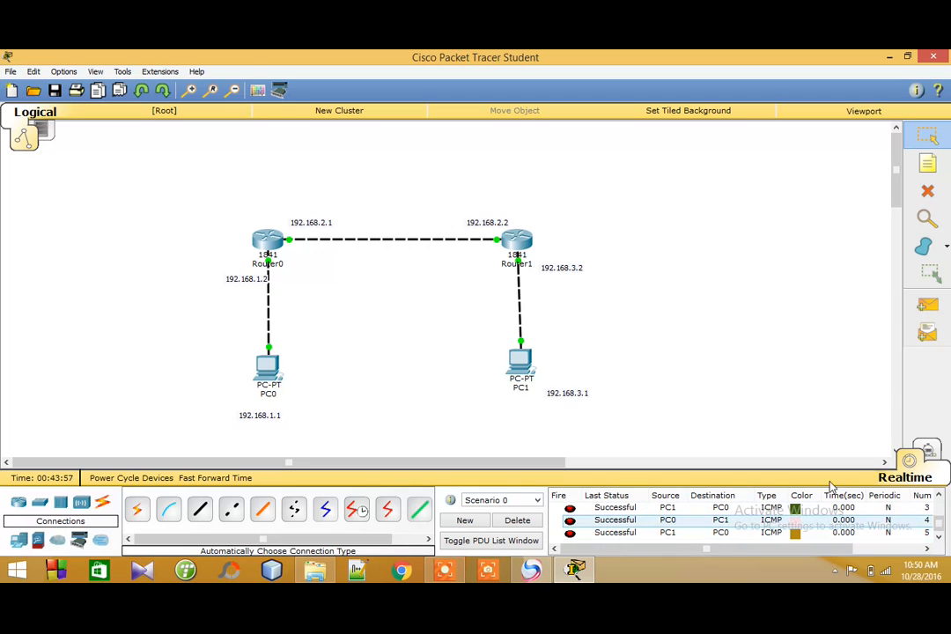
Send one more simple PDU from PC0 to PC1, check its status, and view Router0's port summary
left_click(929, 303)
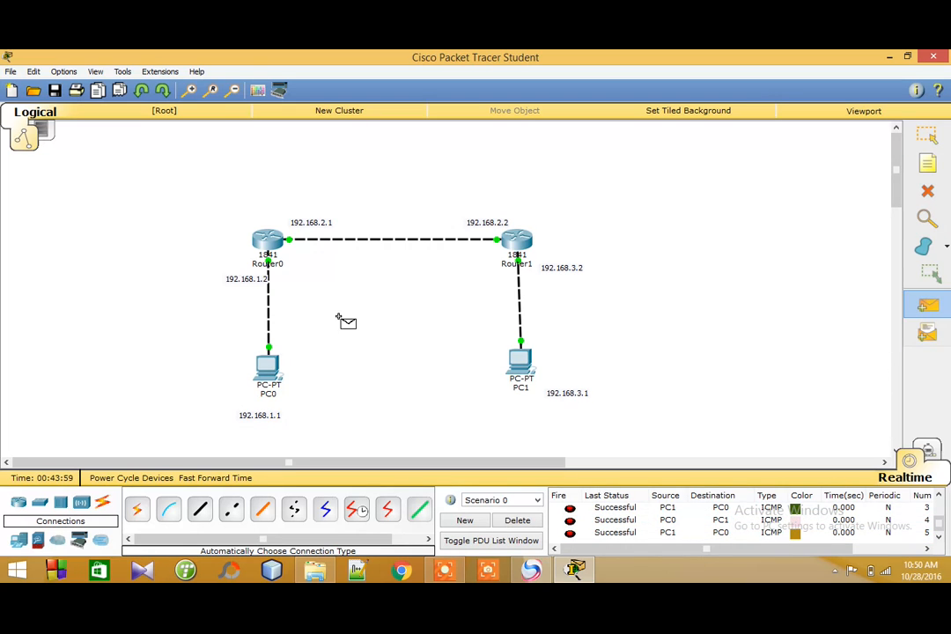
left_click(269, 370)
left_click(521, 364)
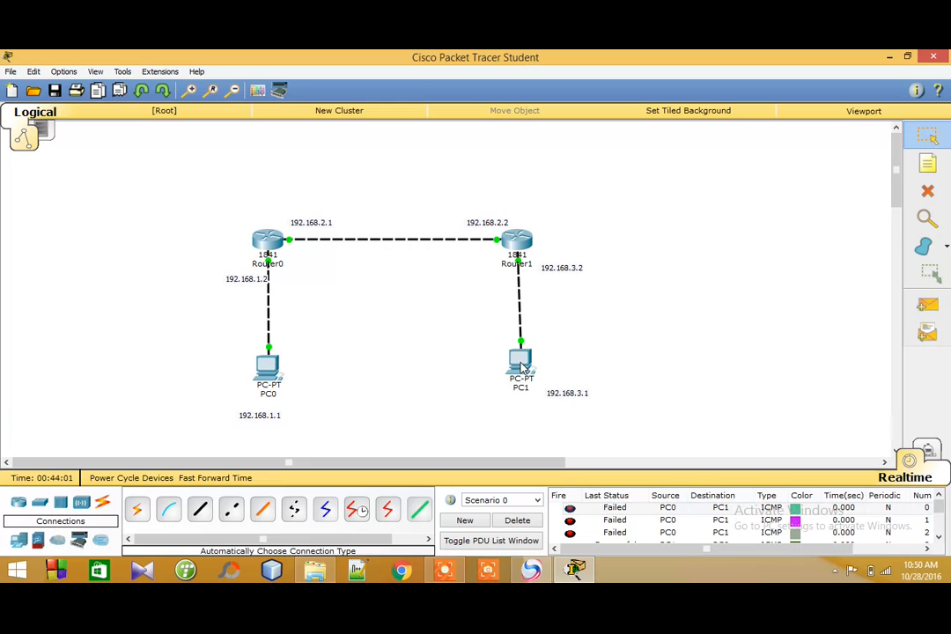
left_click_drag(940, 506, 938, 525)
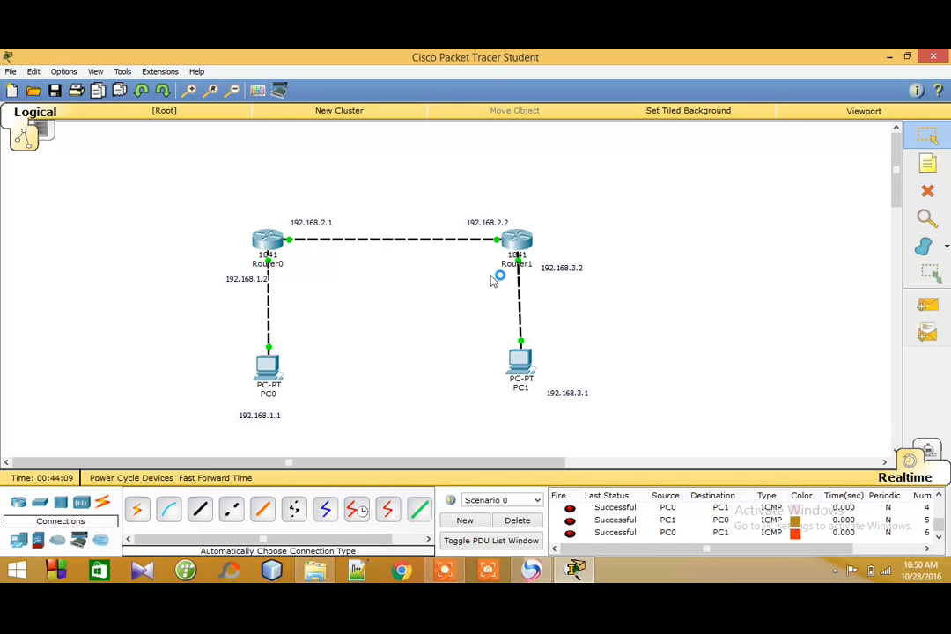
mouse_move(266, 242)
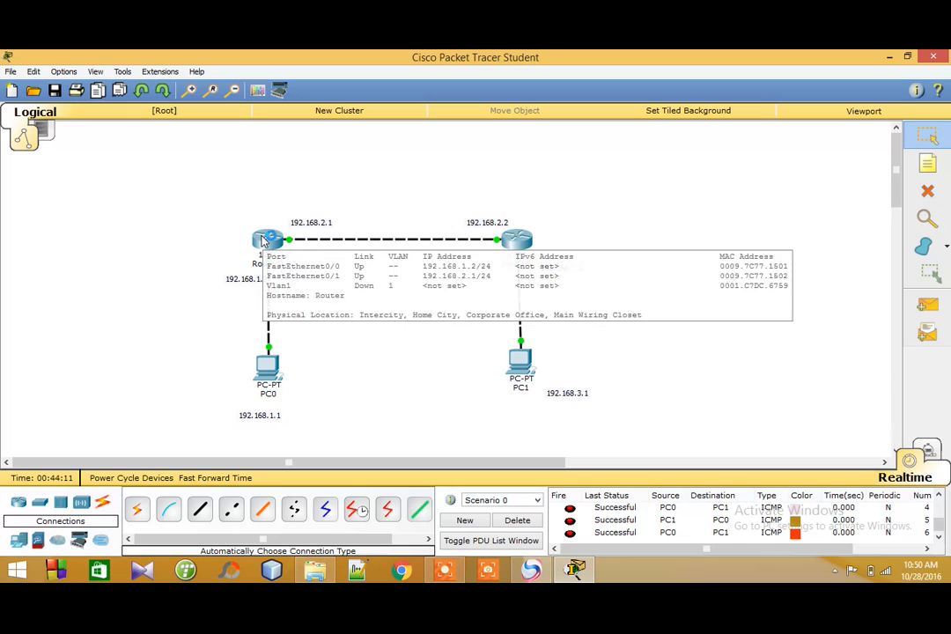